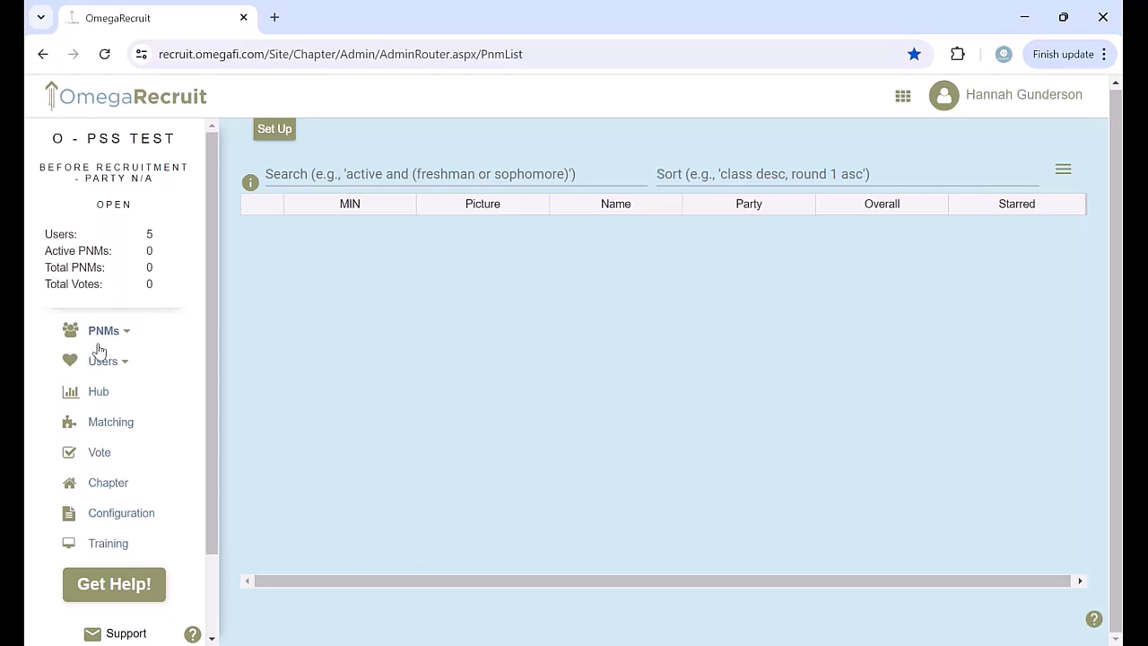
Step: Open the PNM setup guide and download the PNMs, Parties 1 and Parties 2 practice files
click(98, 335)
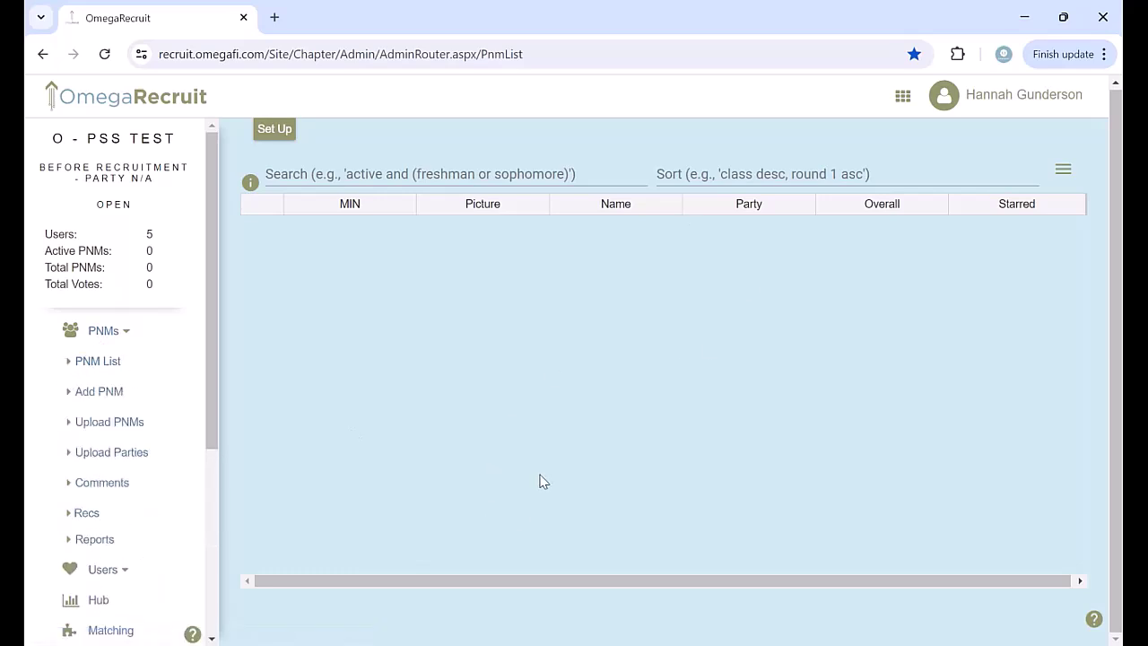
click(278, 135)
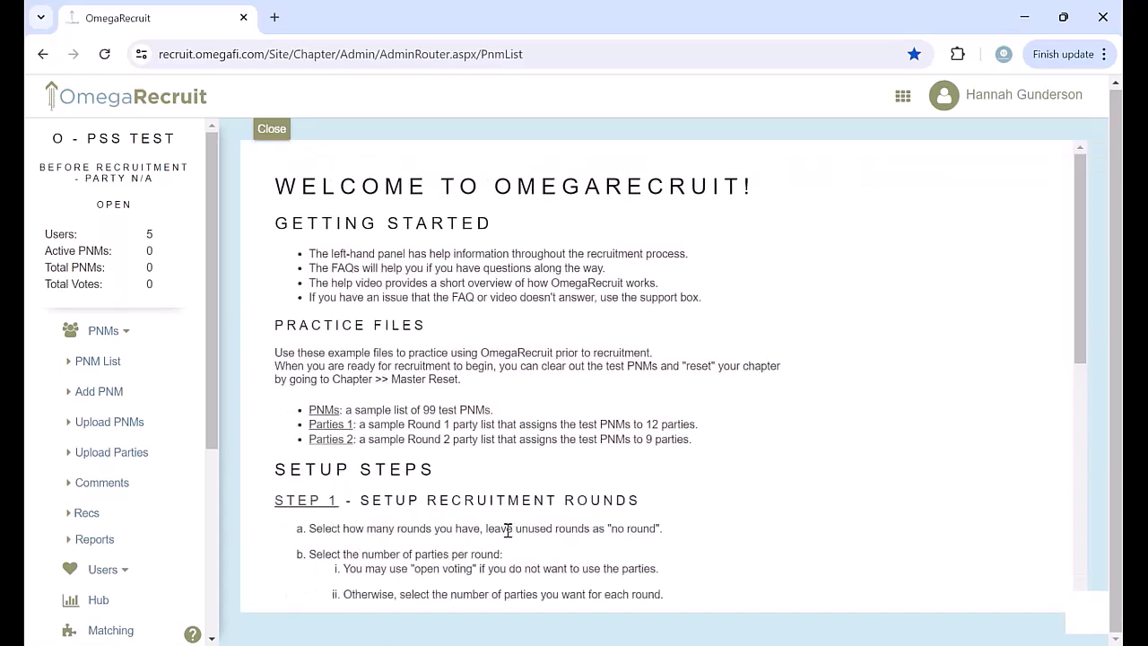
click(324, 412)
click(330, 425)
click(332, 440)
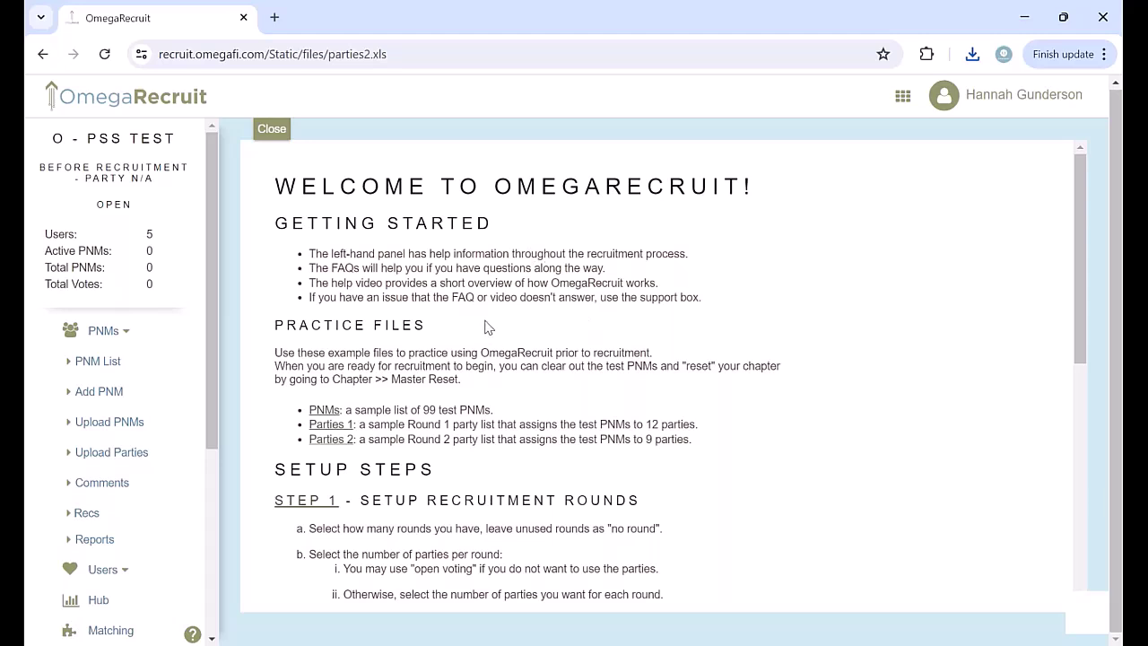
Step: Open Step 3, Upload Users, from the setup guide and review the single-user form and spreadsheet upload options
scroll(579, 412, down, 4)
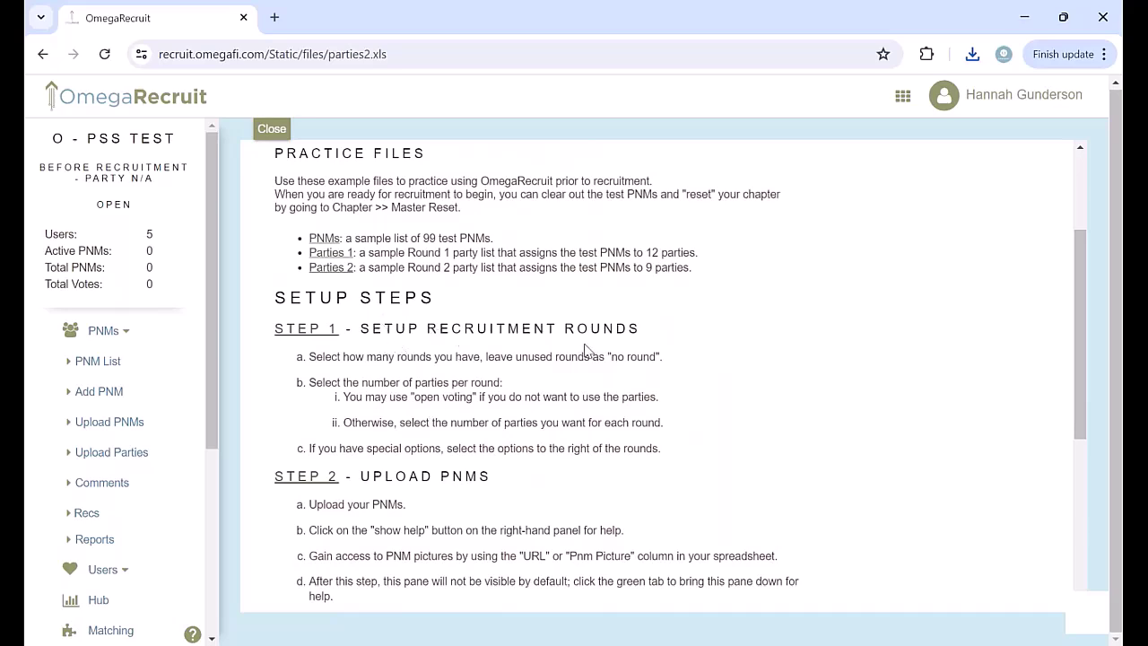
scroll(532, 446, down, 2)
scroll(532, 446, down, 4)
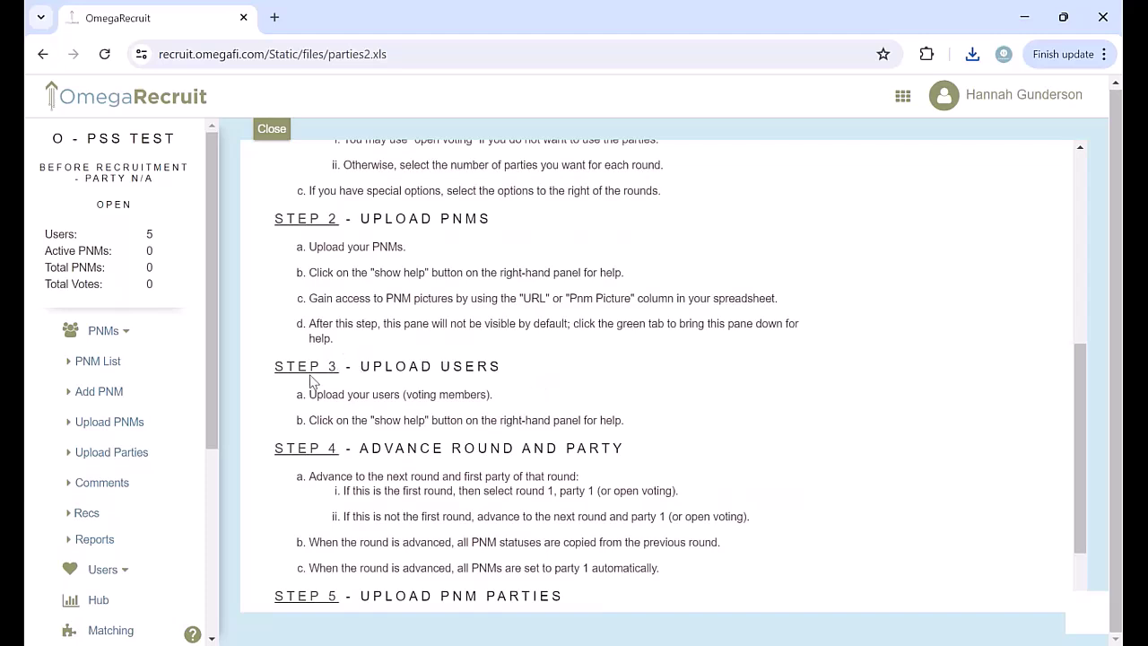
click(305, 374)
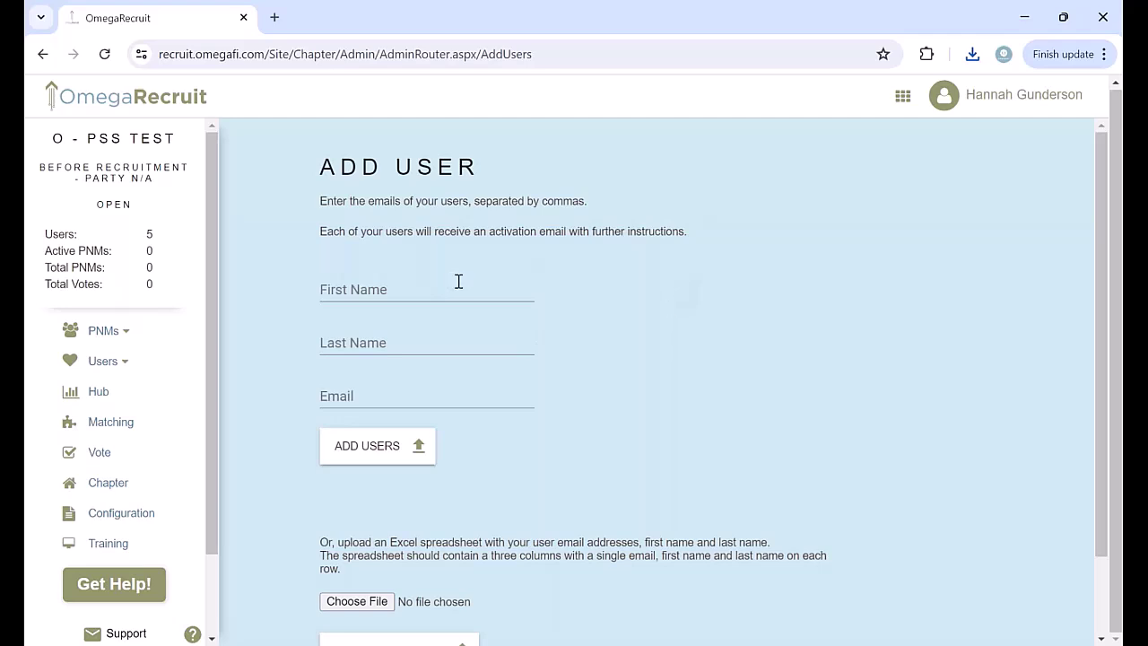
scroll(393, 398, down, 1)
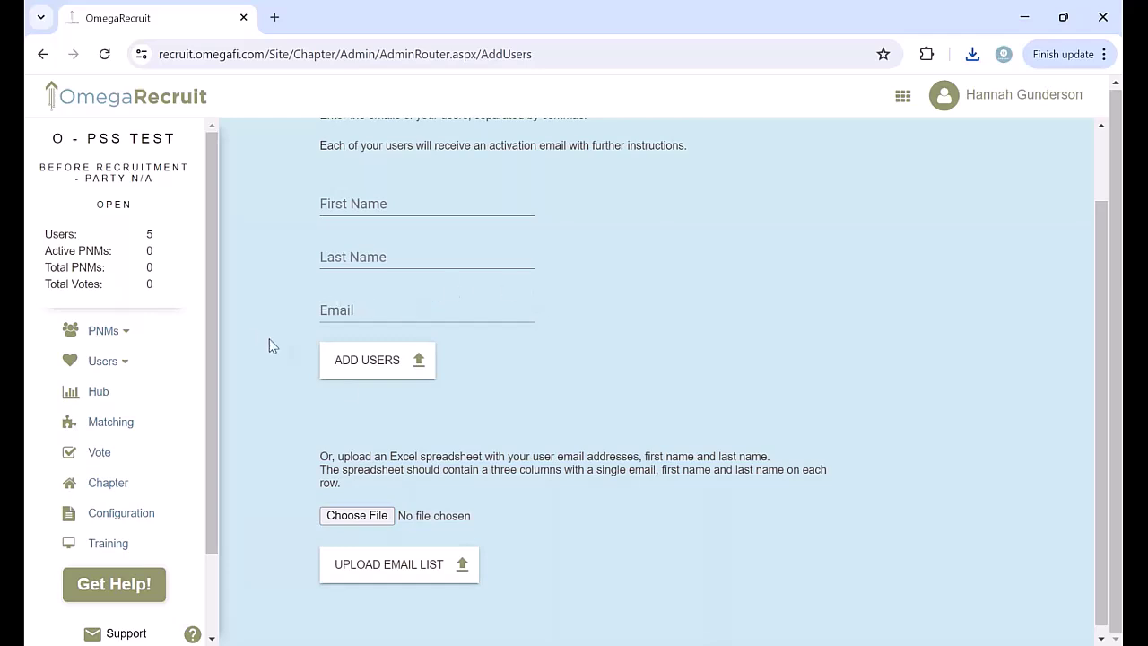
Step: Open the User List and review the chapter's users and their group, star, admin, delete and restrict settings
click(127, 365)
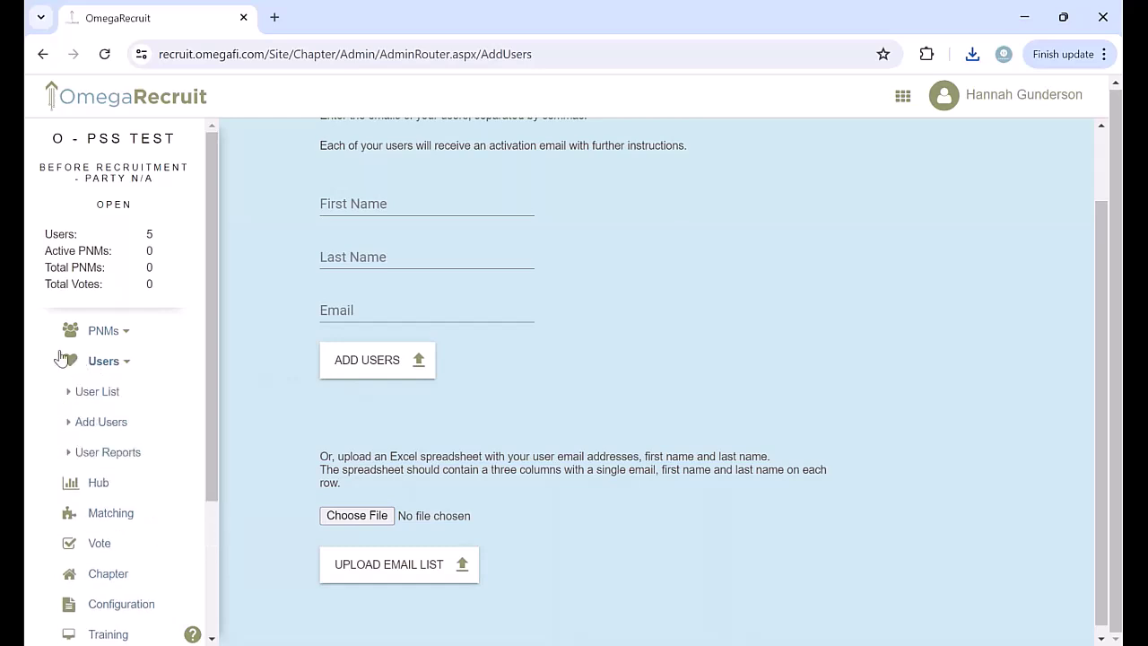
click(93, 392)
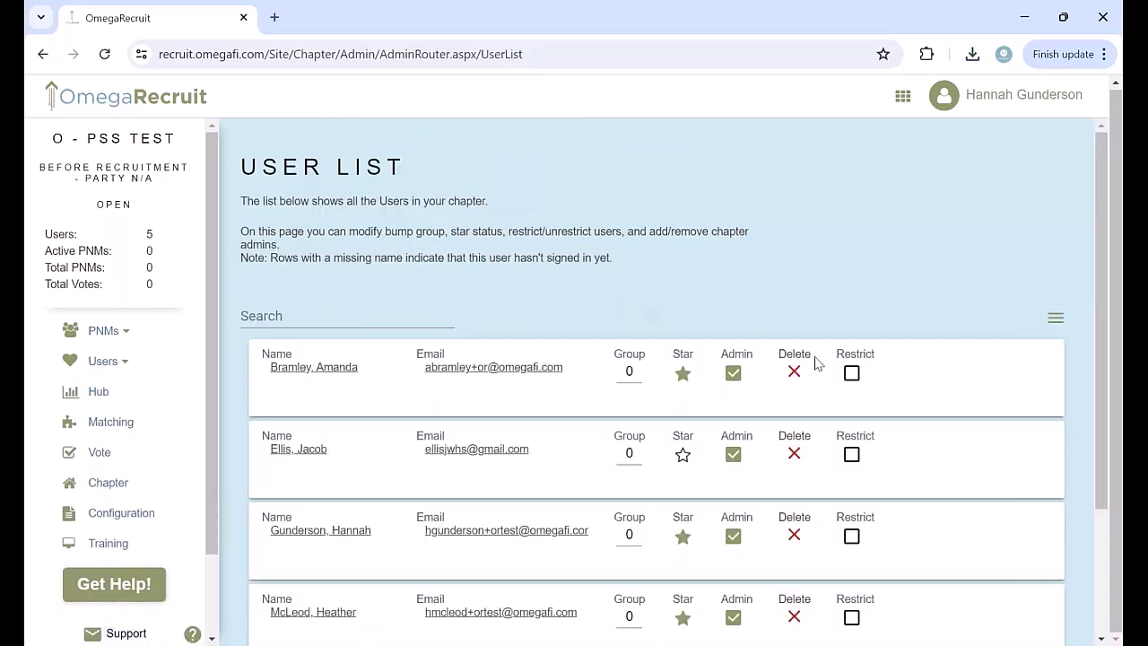
scroll(771, 394, down, 1)
scroll(759, 386, down, 1)
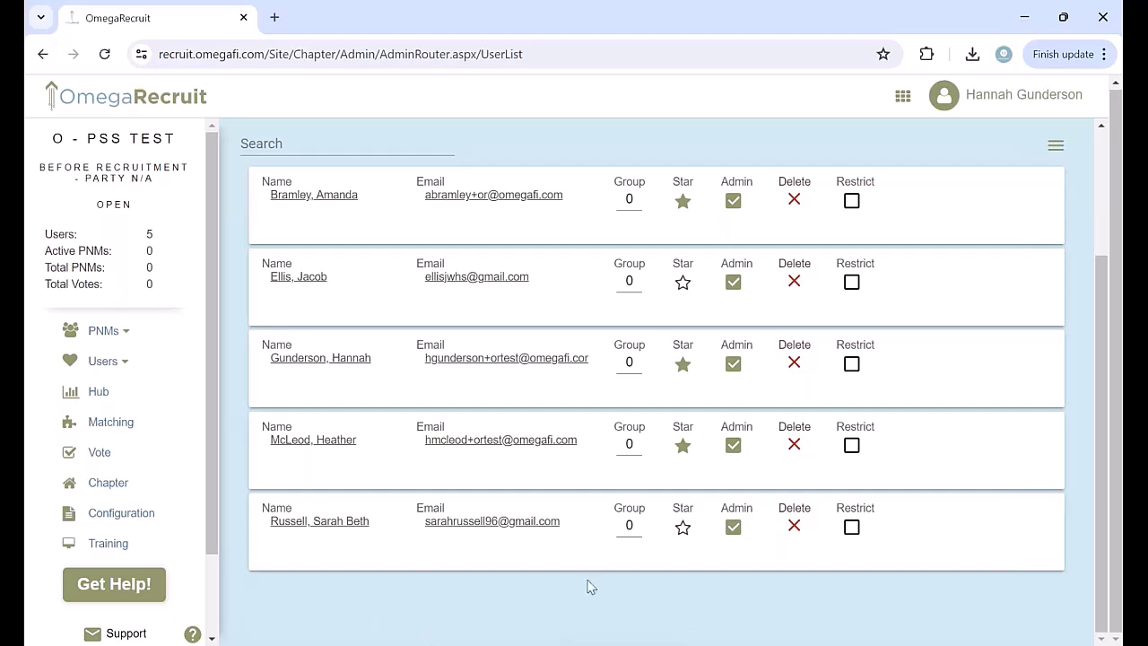
Step: Return to the Add Users page and review its name and email fields and the email list upload
click(134, 364)
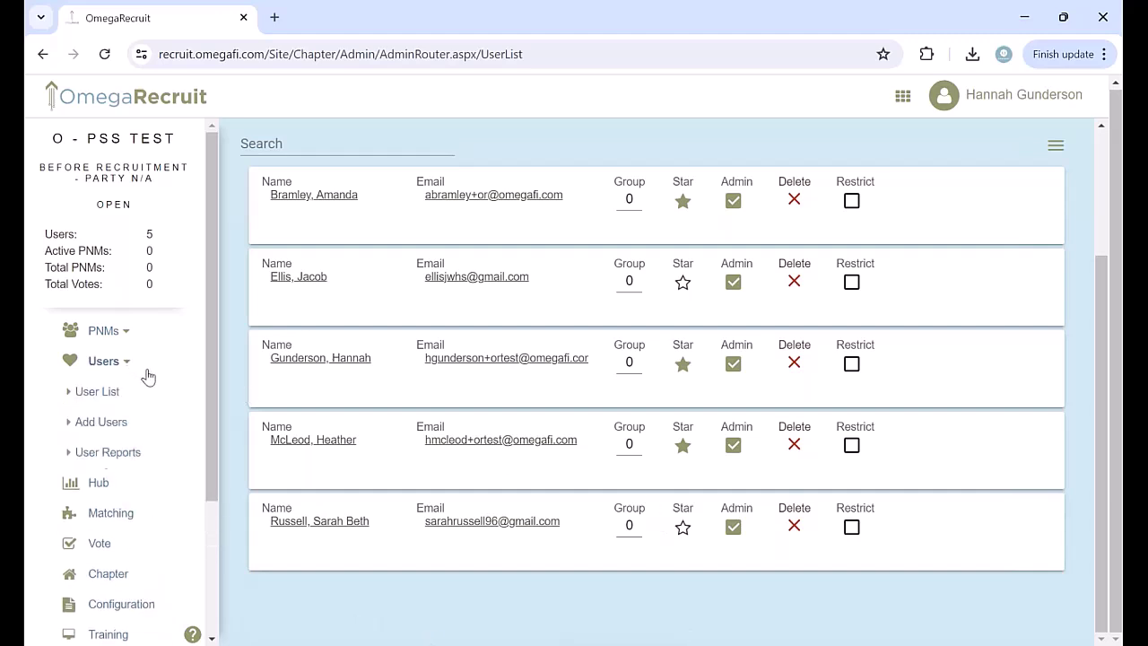
click(128, 431)
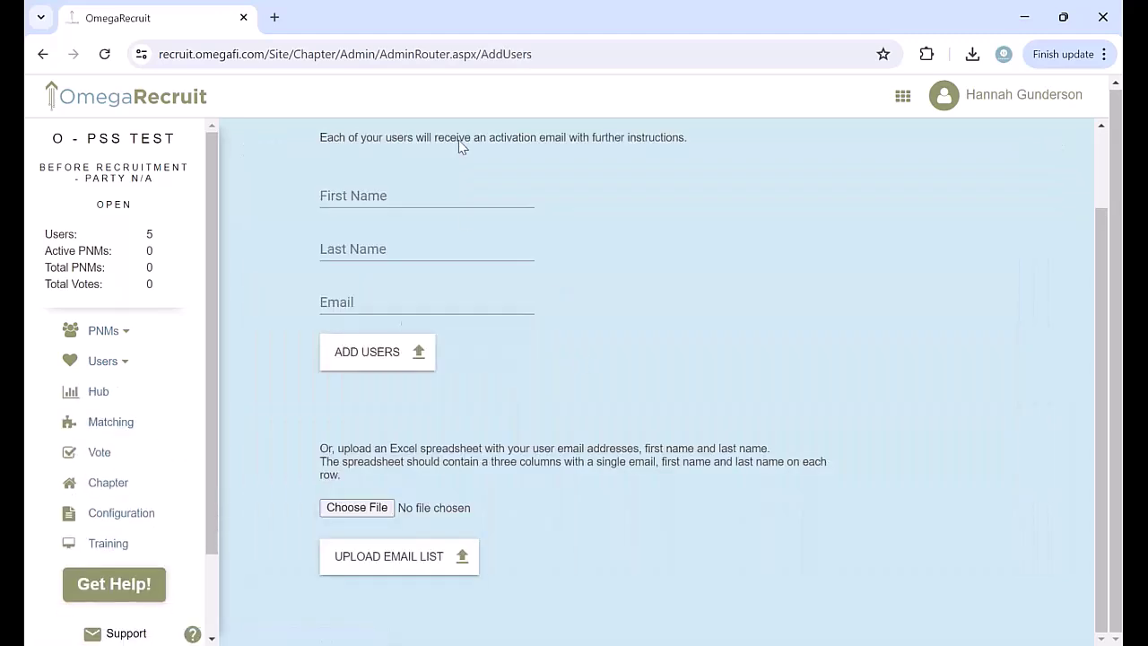
scroll(401, 260, up, 1)
scroll(404, 277, down, 1)
Step: Reopen the User List and open the group value of the fourth listed user for editing
click(132, 367)
click(115, 392)
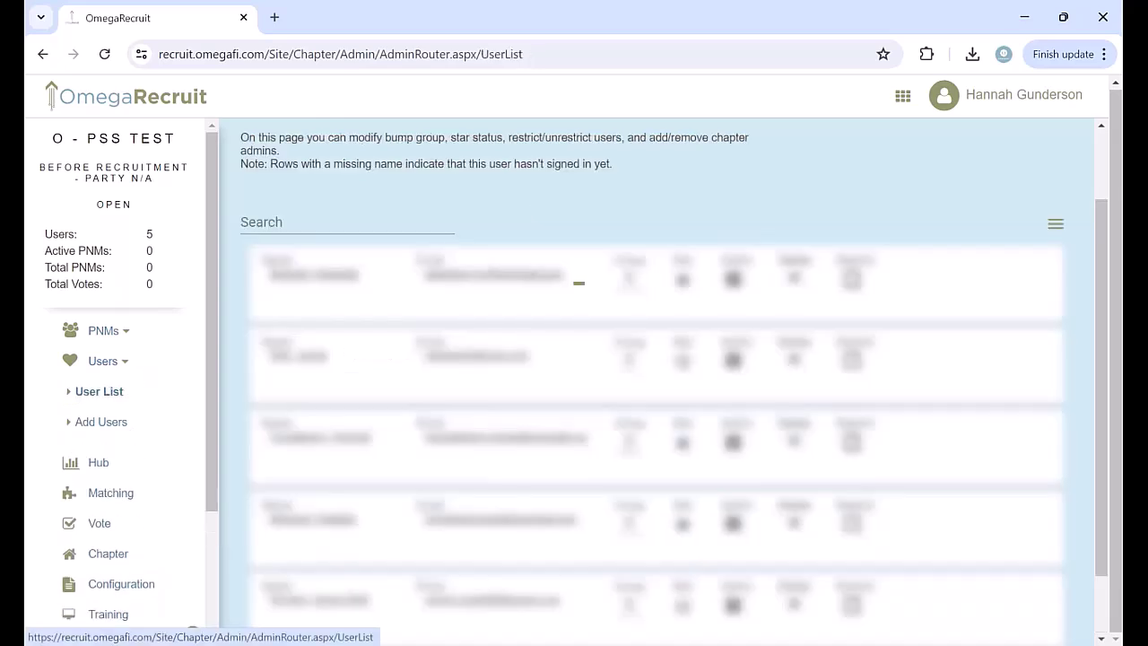
scroll(705, 238, down, 2)
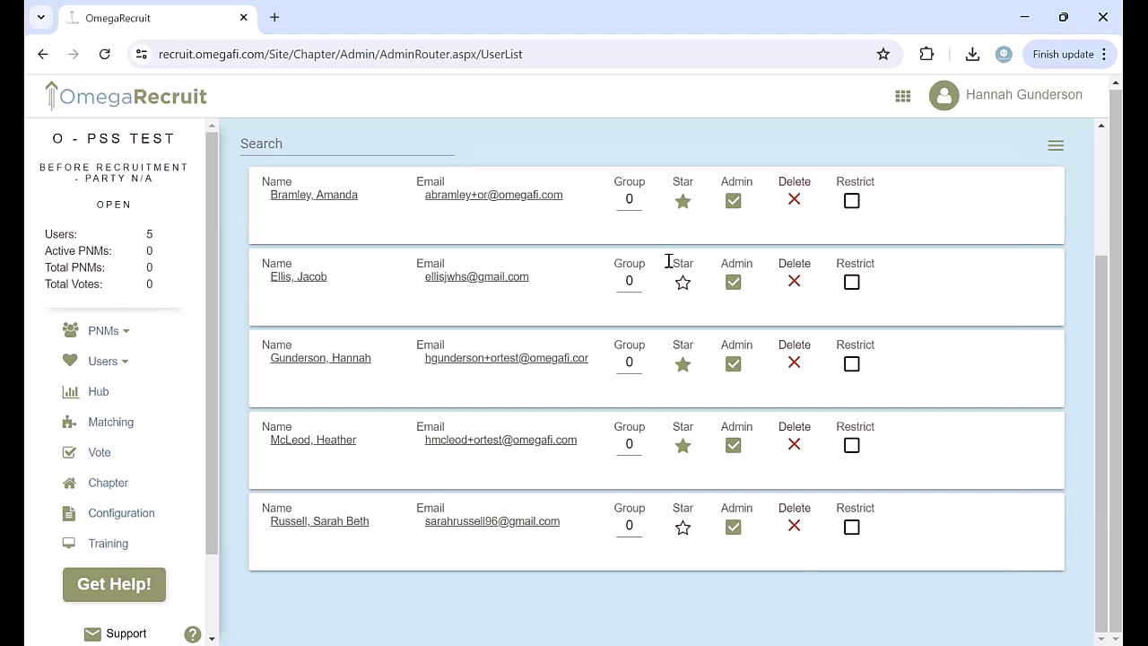
double_click(632, 445)
key(Left)
click(680, 441)
Step: Try to restrict the first listed user, and restrict and unrestrict the last listed user
click(851, 202)
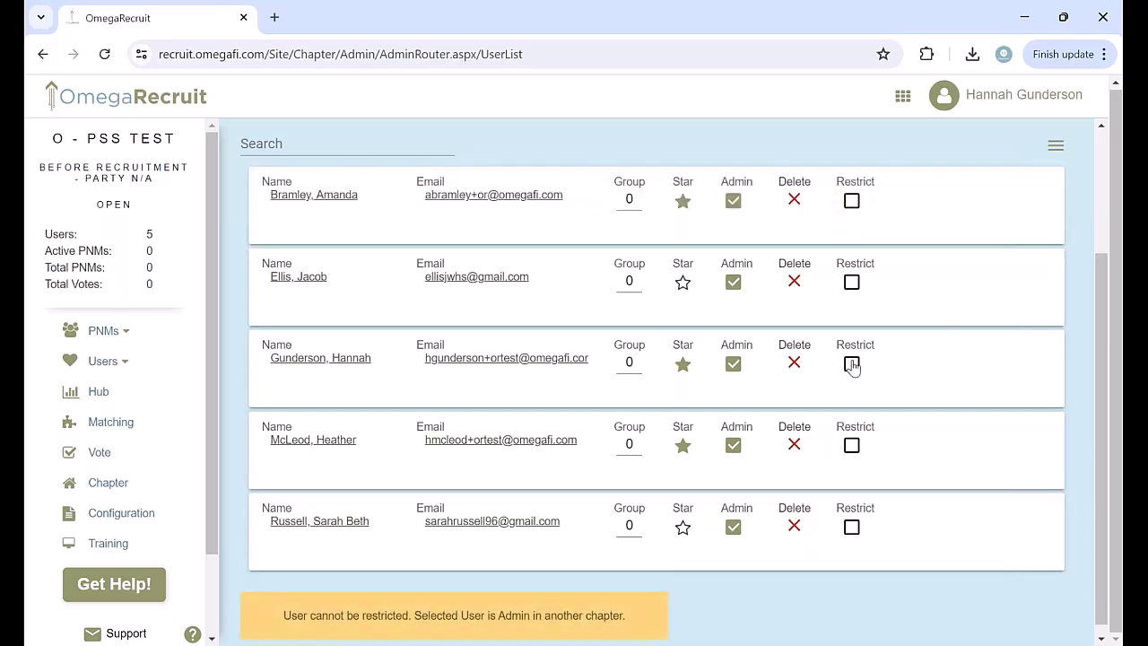
click(851, 527)
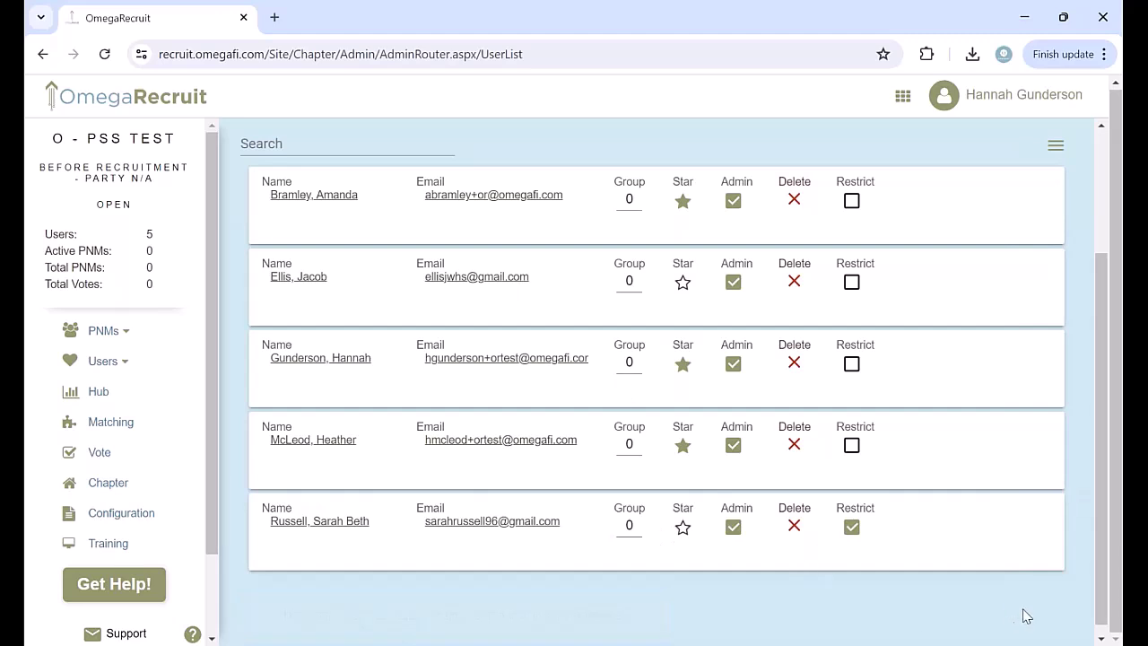
click(851, 527)
Step: Star the second listed user, and remove and restore the star on the third listed user
click(682, 287)
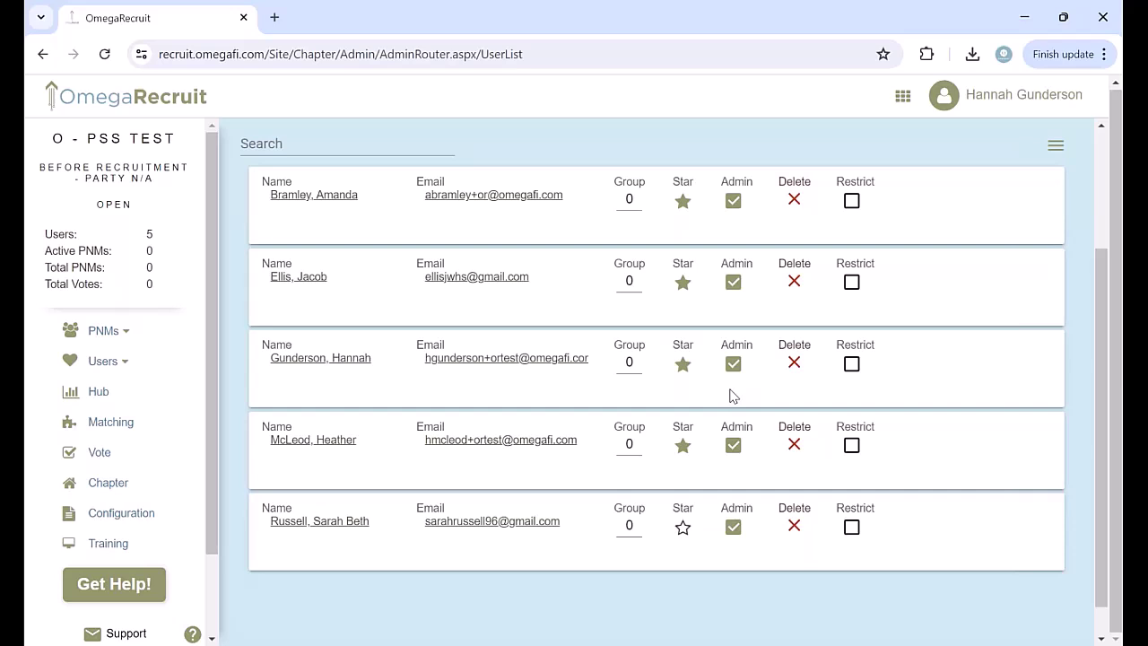
click(1025, 122)
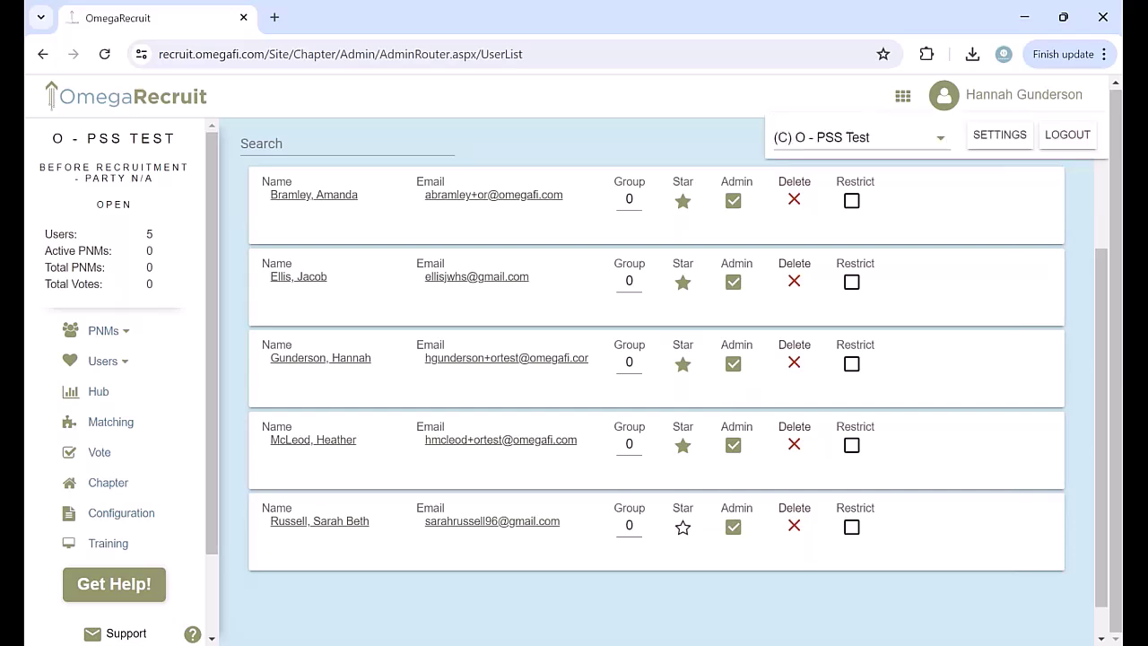
click(660, 441)
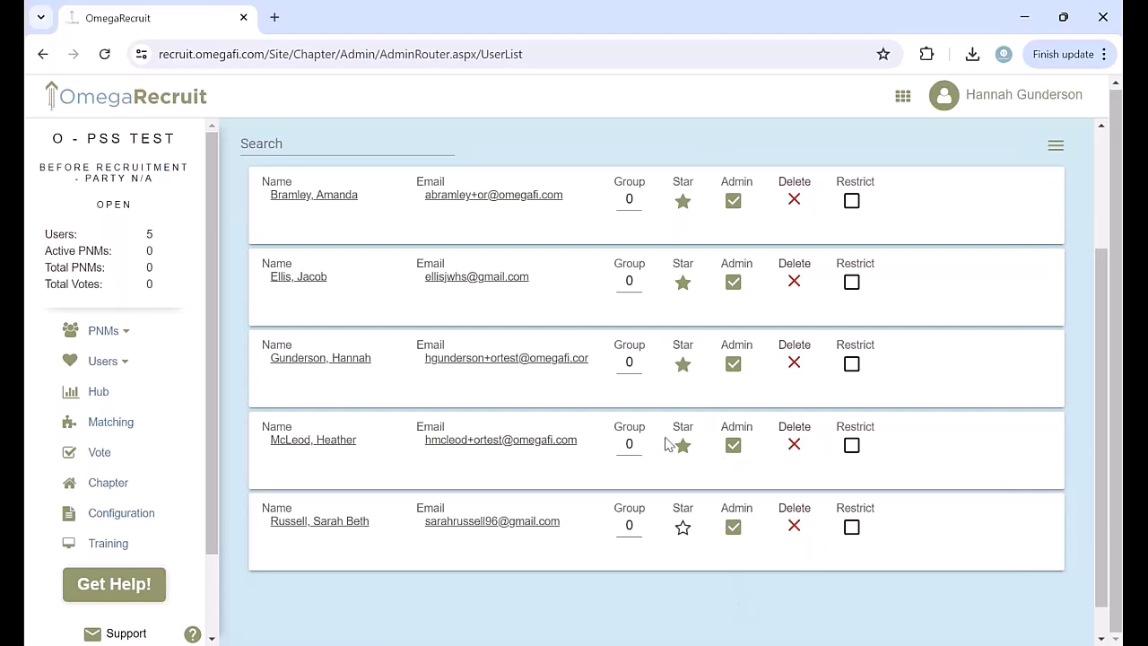
click(683, 369)
click(683, 370)
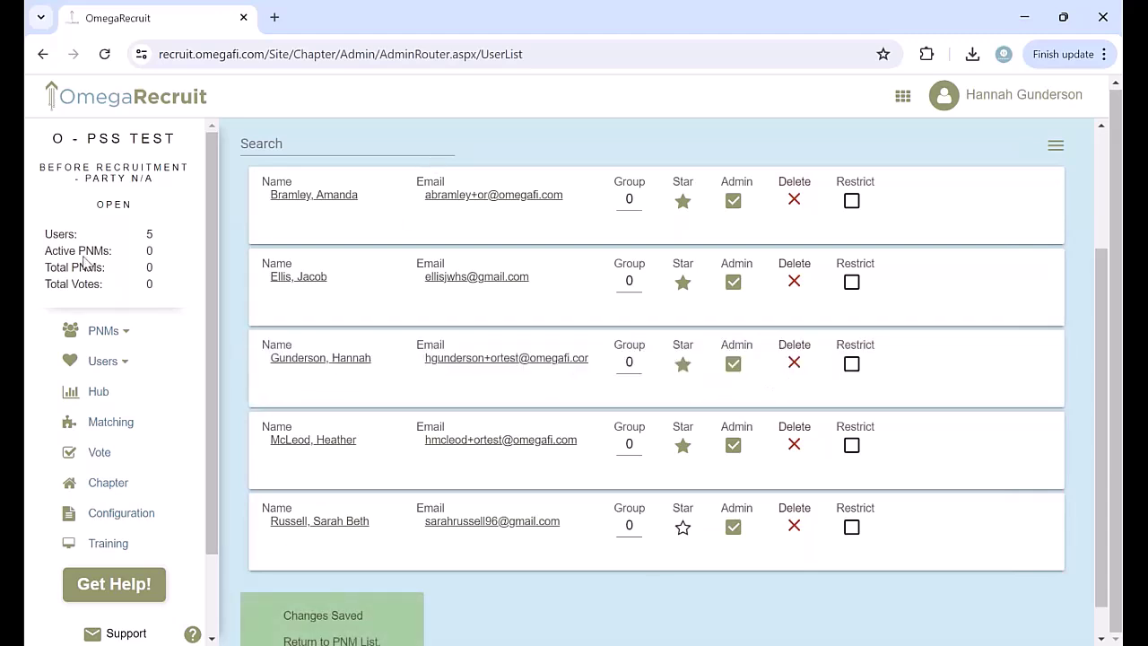
Step: Return to the setup guide on the PNM List page and open Step 1, Setup Recruitment Rounds
click(121, 331)
click(117, 363)
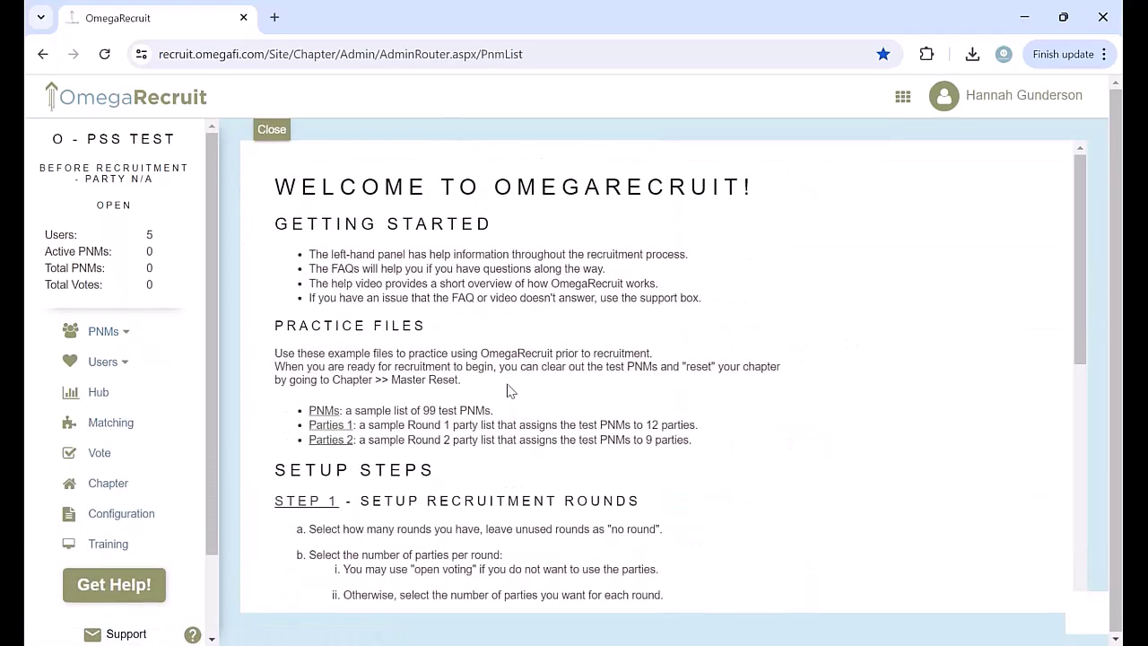
scroll(506, 384, down, 1)
scroll(511, 349, down, 1)
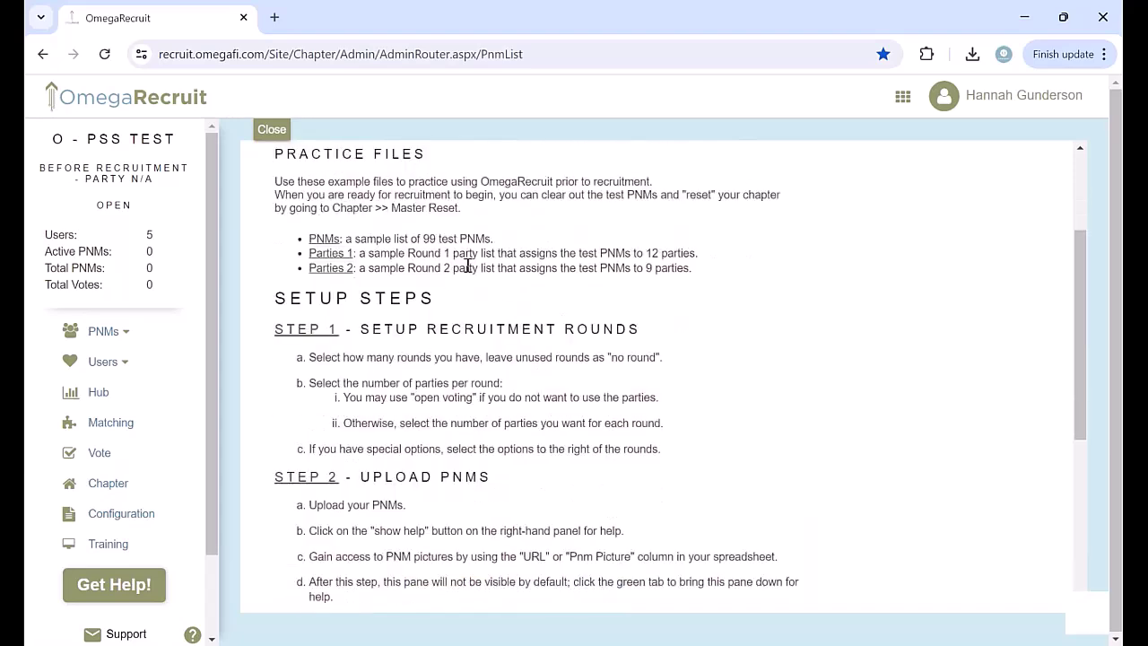
scroll(499, 355, down, 1)
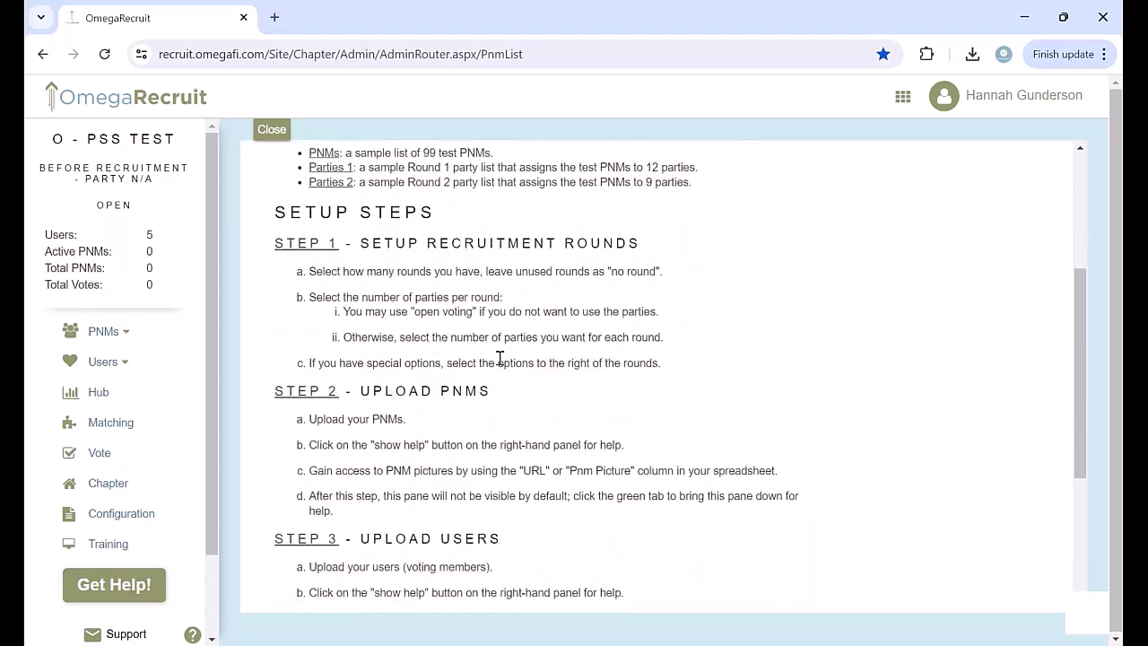
click(310, 244)
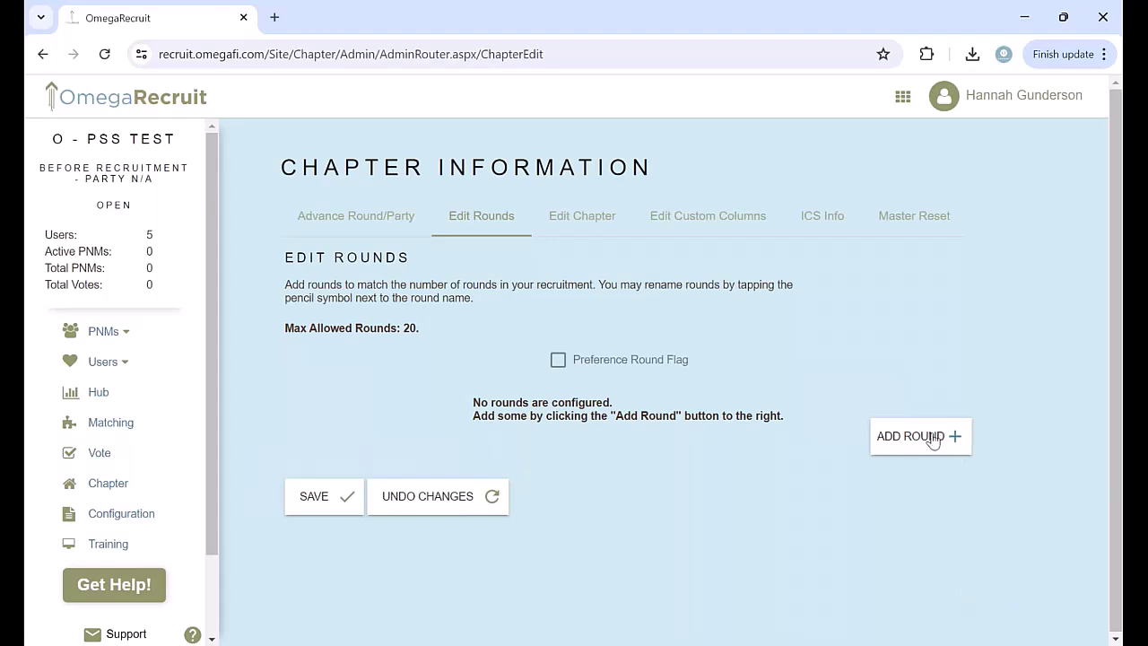
Step: Add four recruitment rounds to the chapter
click(909, 446)
click(921, 489)
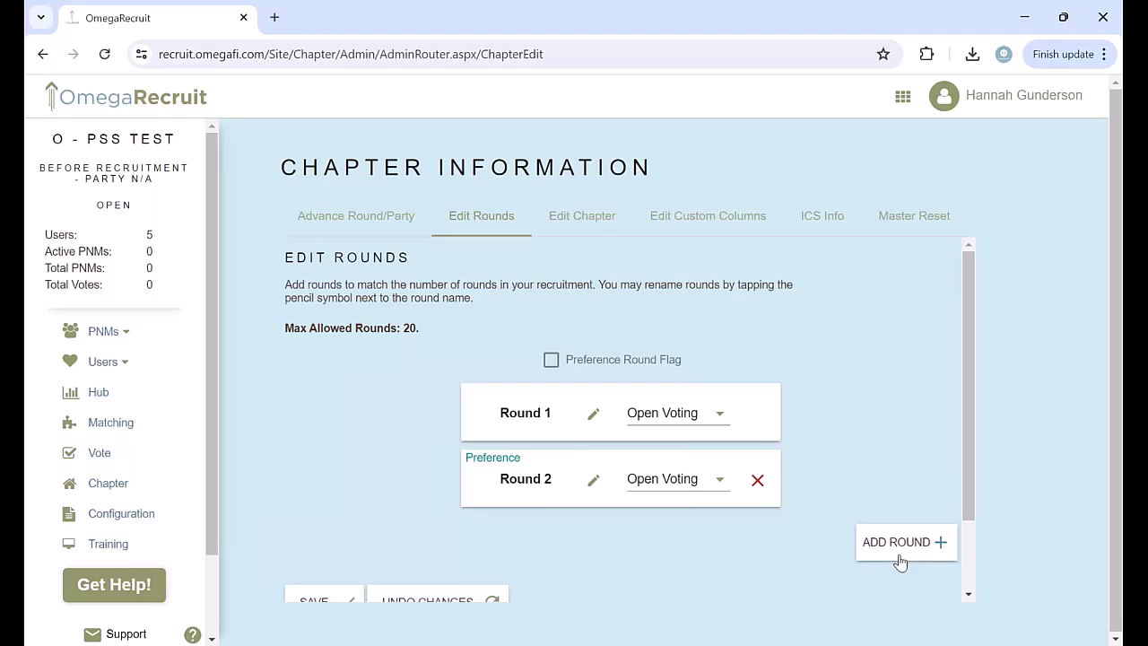
click(901, 560)
scroll(906, 511, down, 1)
click(904, 518)
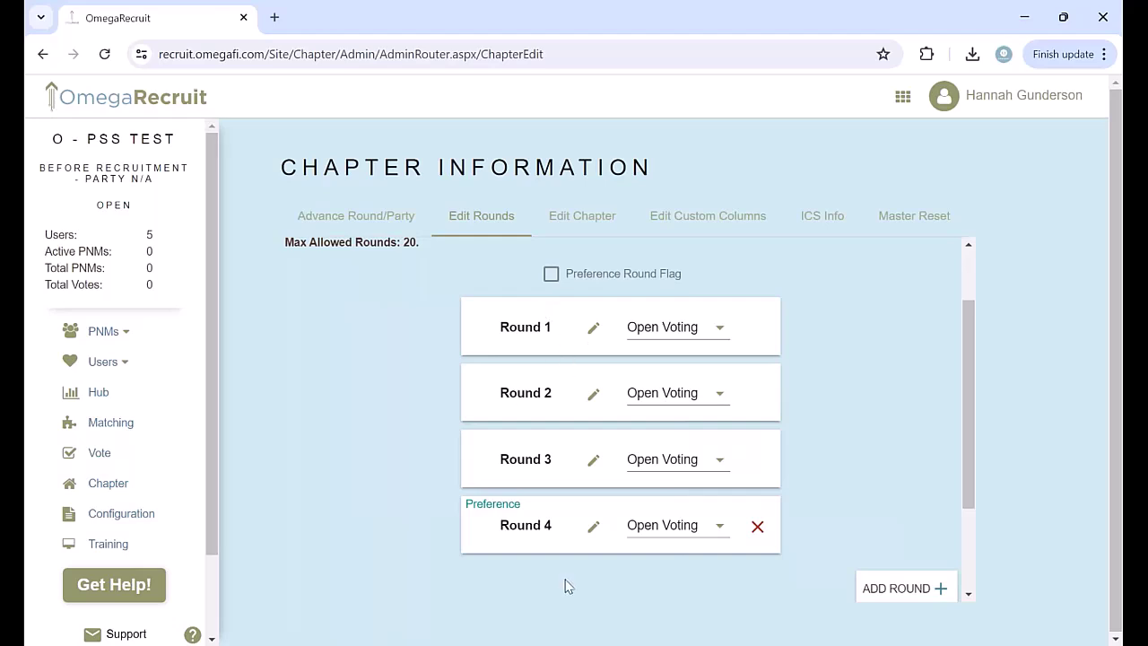
Step: Rename Round 1 as Open House
click(595, 330)
drag(550, 326, 429, 328)
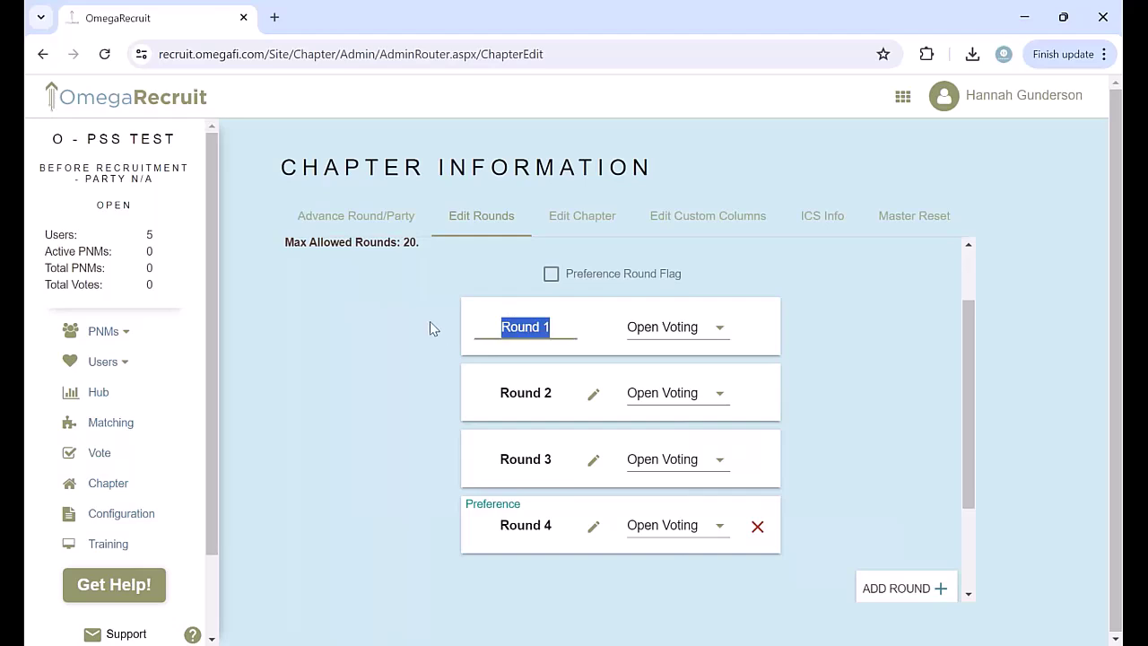
text(Open HO)
key(BackSpace)
text(ouse)
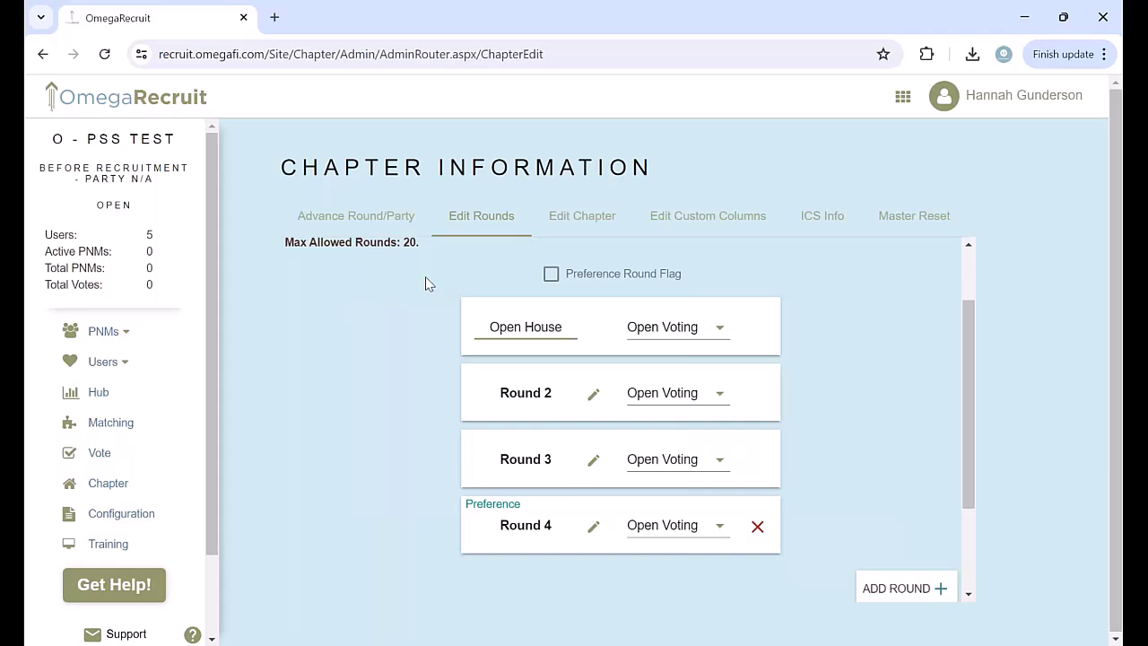
Step: Rename Round 2 as Sisterhood
click(593, 394)
drag(570, 397, 466, 390)
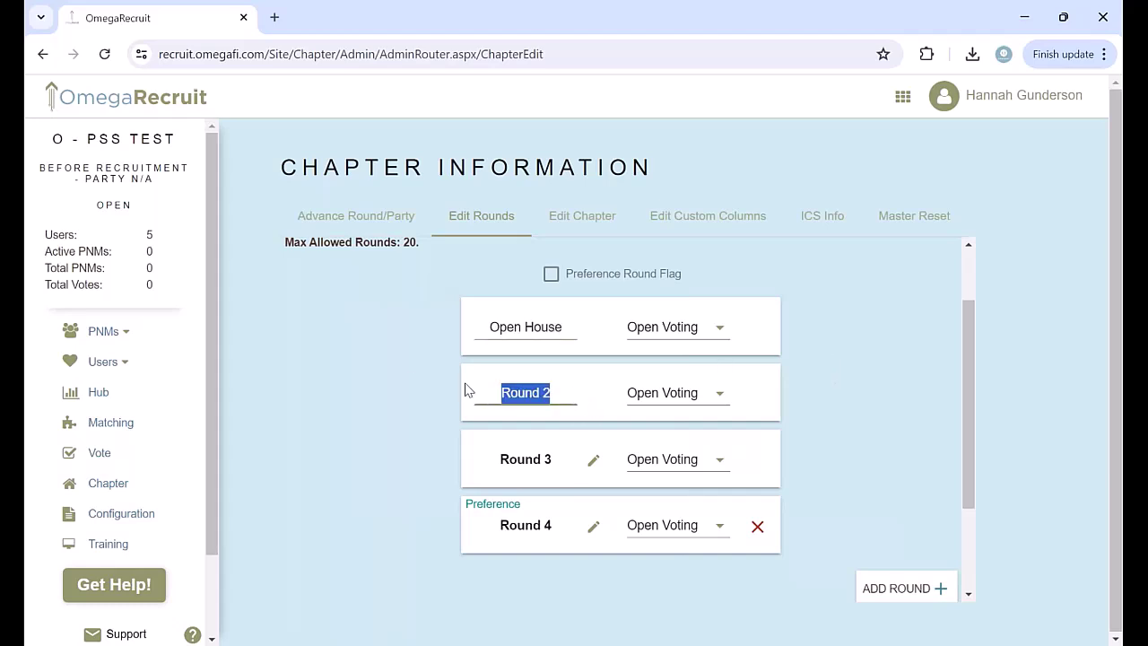
text(Sister)
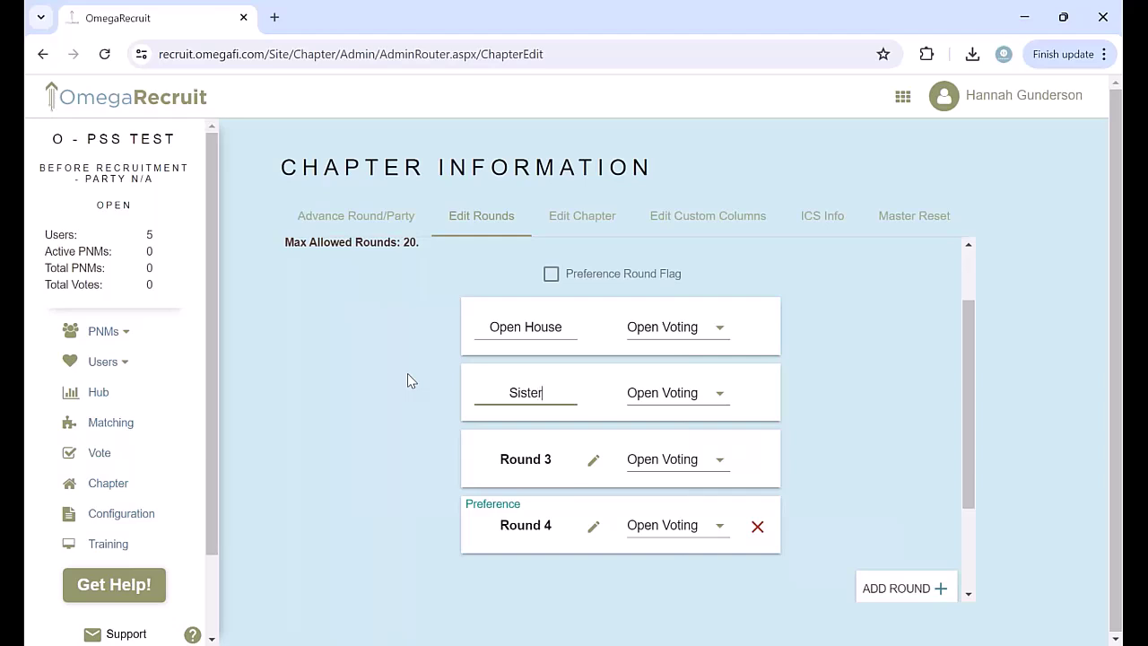
text(hood)
Step: Rename Round 3 as Philanthropy and Round 4 as Pref
click(592, 460)
drag(563, 462, 377, 472)
text(Philanthropy)
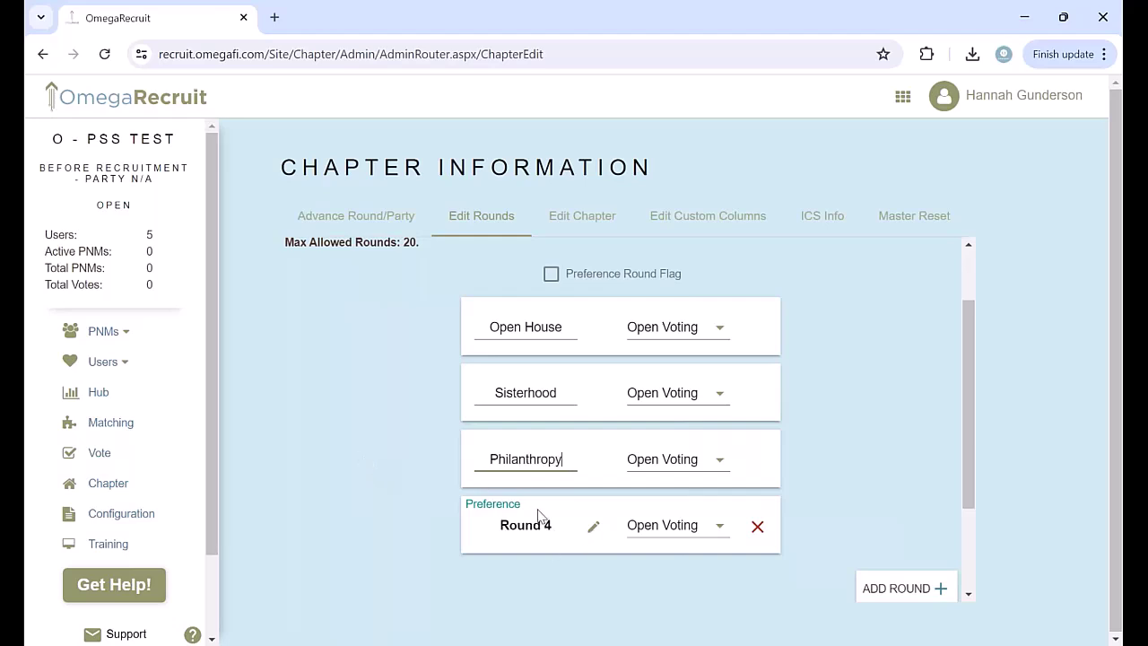
click(594, 528)
drag(569, 523, 359, 509)
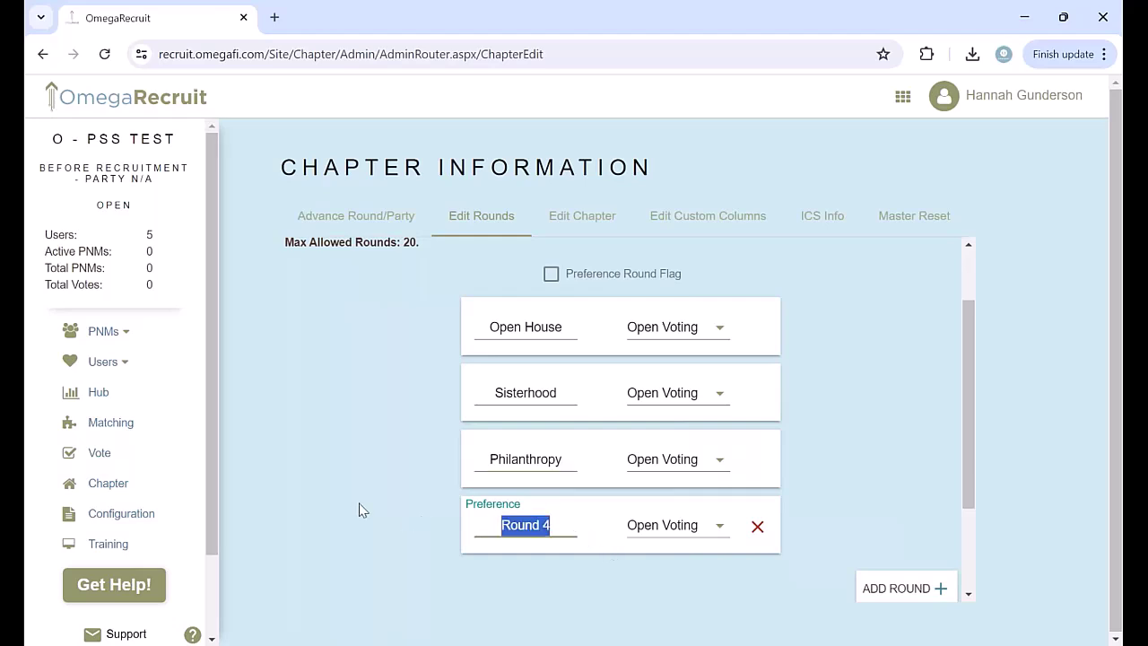
text(Pref)
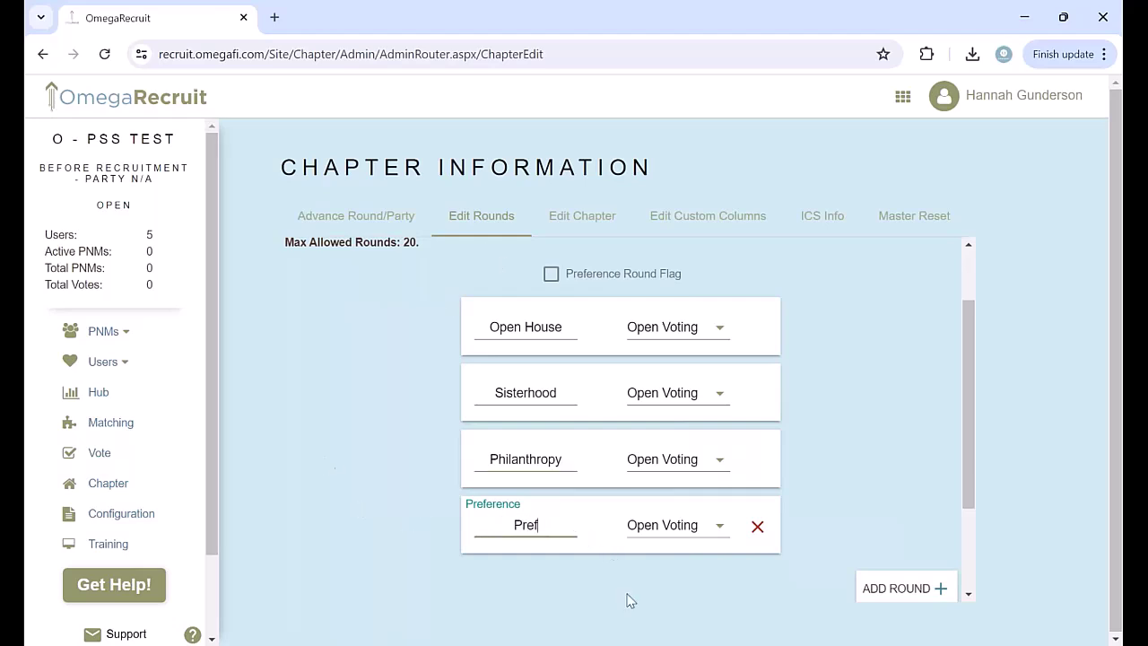
Step: Check the party count options available for the Open House round and keep Open Voting selected
scroll(590, 366, down, 1)
scroll(718, 299, up, 1)
click(678, 326)
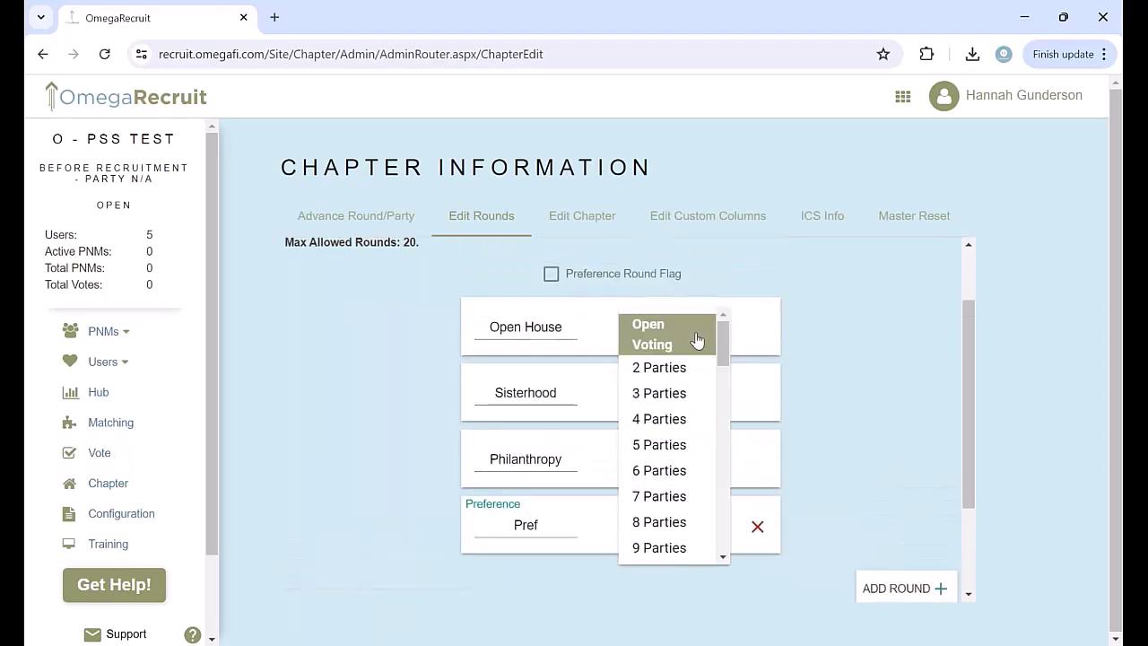
click(765, 328)
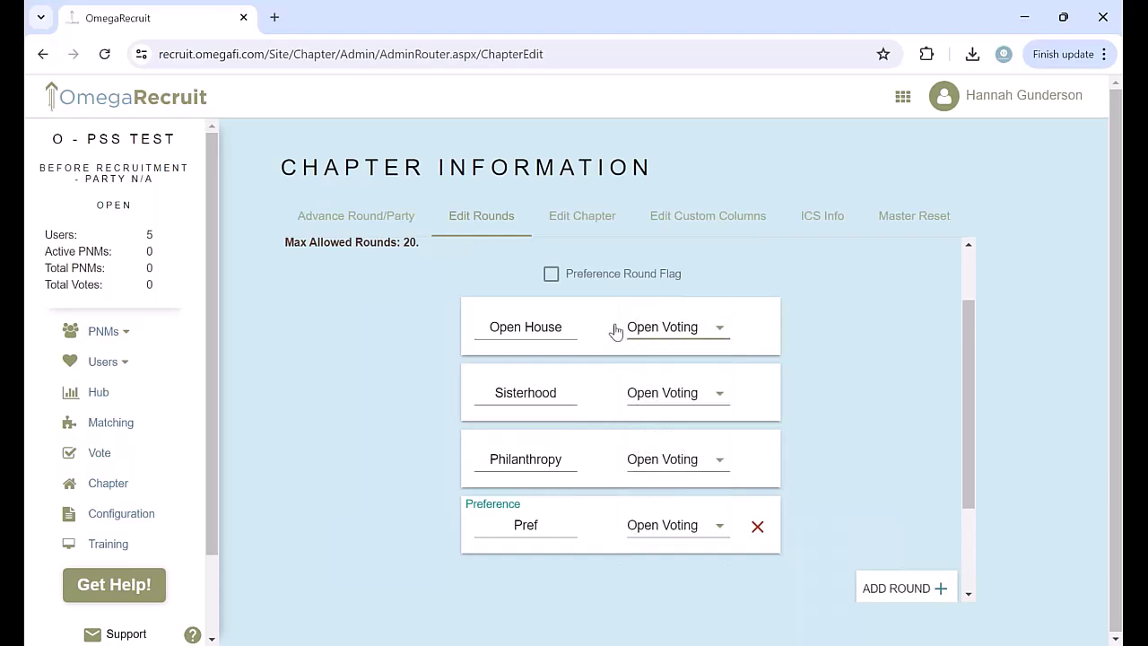
Step: Set the Open House round to 12 Parties and the Sisterhood round to 9 Parties
click(715, 329)
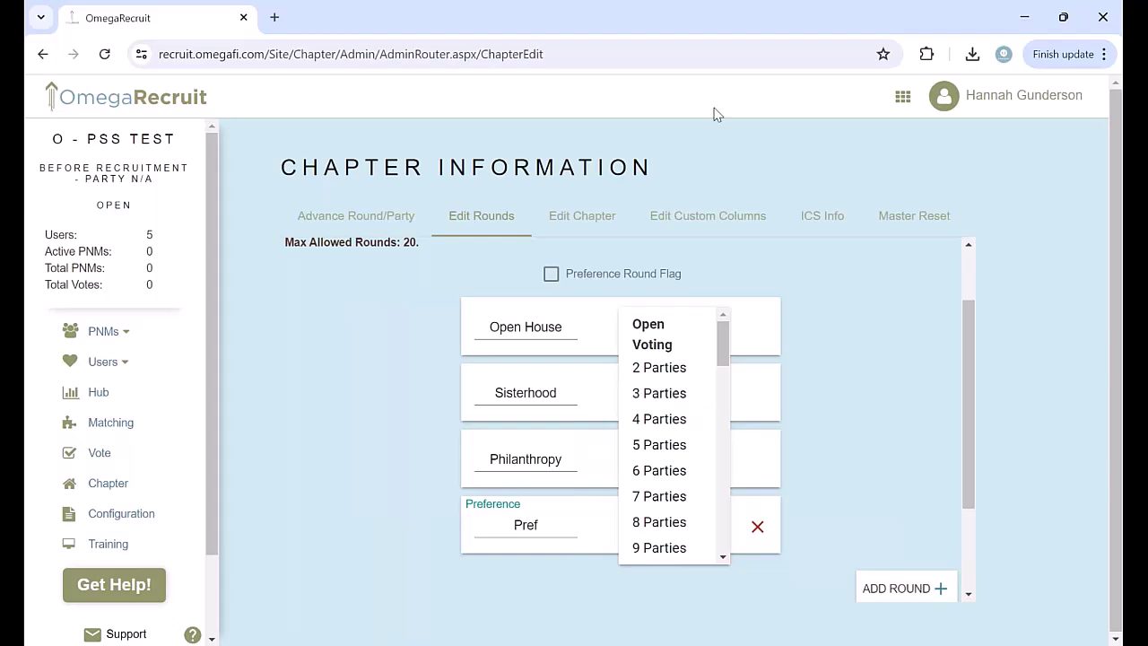
scroll(682, 448, down, 1)
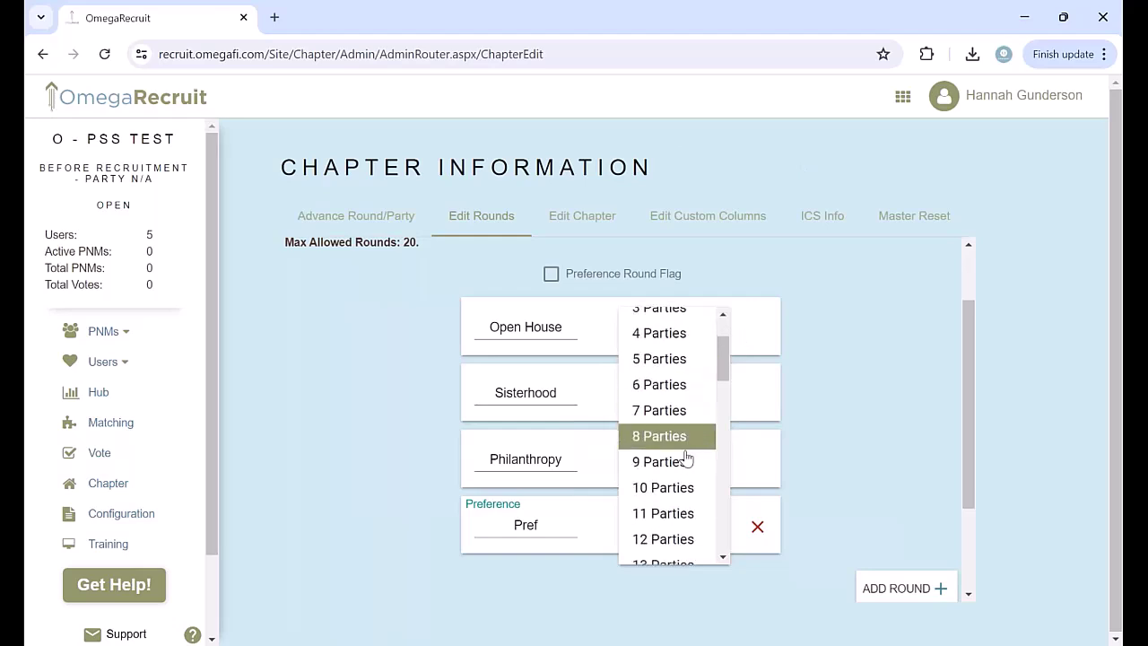
click(675, 540)
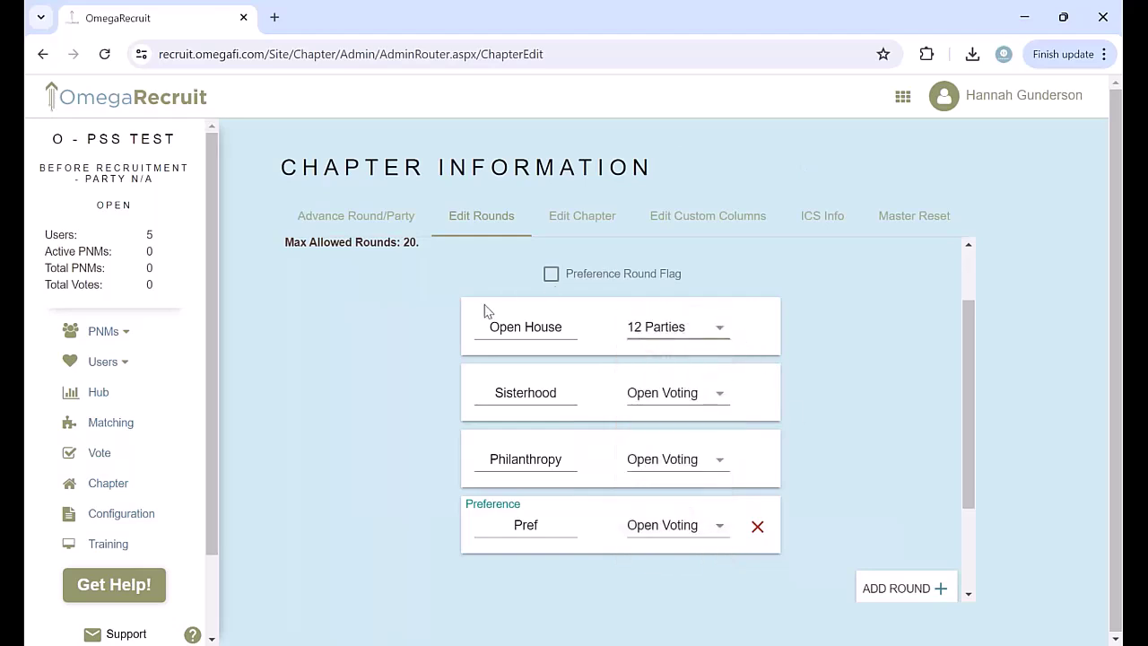
click(677, 395)
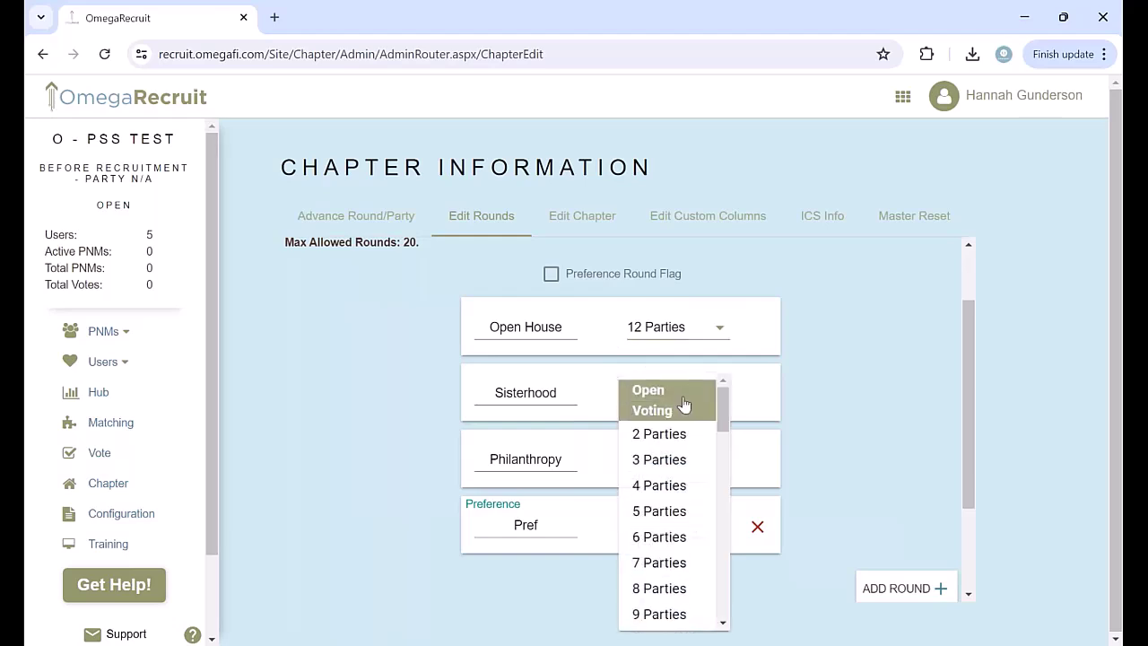
click(679, 616)
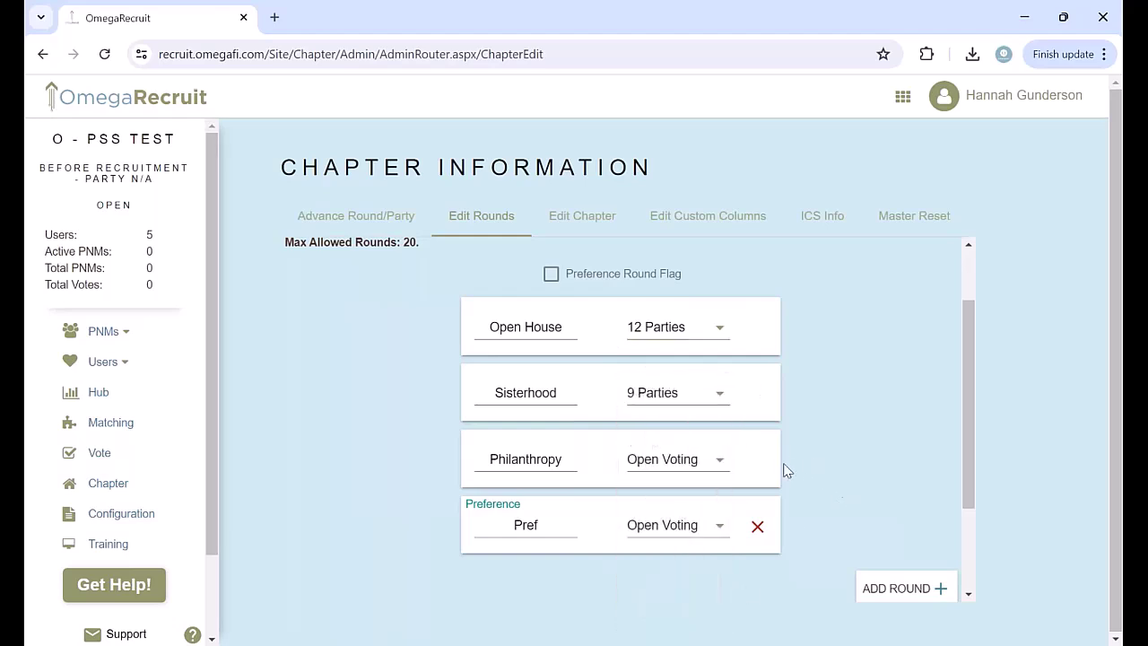
Step: Save the edited recruitment rounds
scroll(784, 471, down, 1)
scroll(789, 352, up, 2)
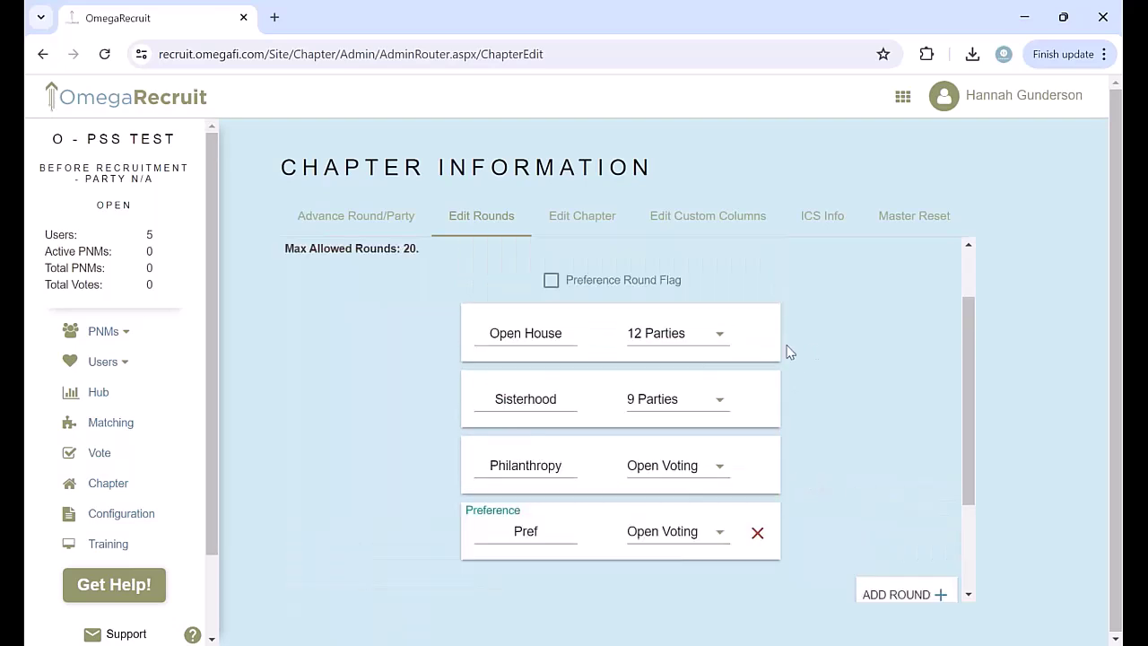
scroll(618, 346, down, 2)
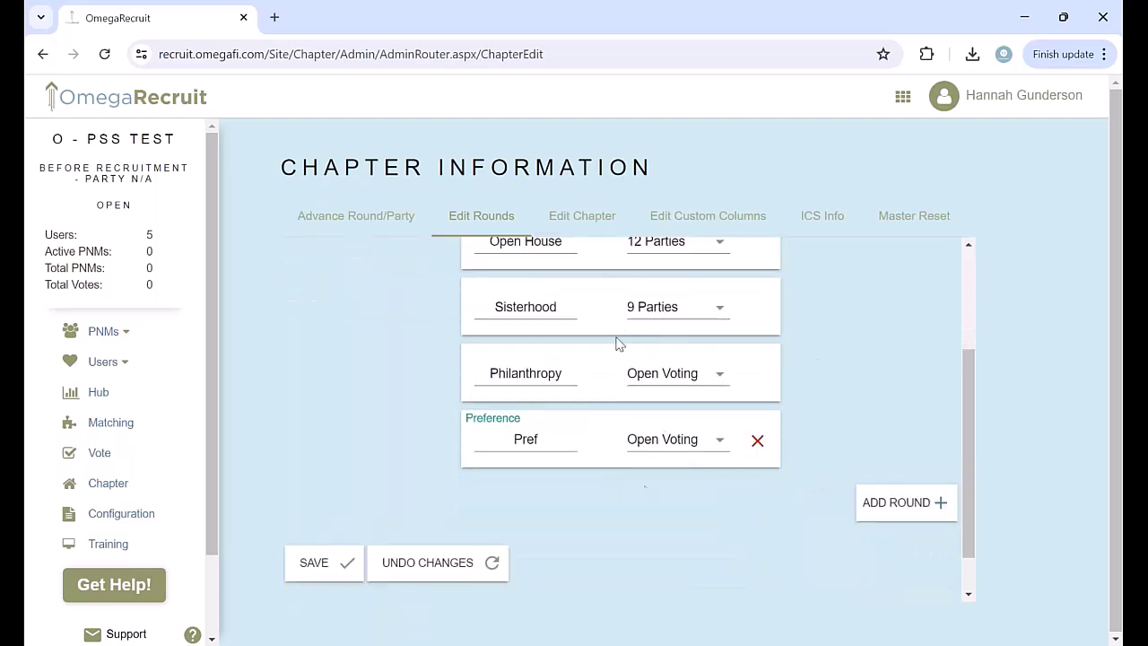
click(314, 571)
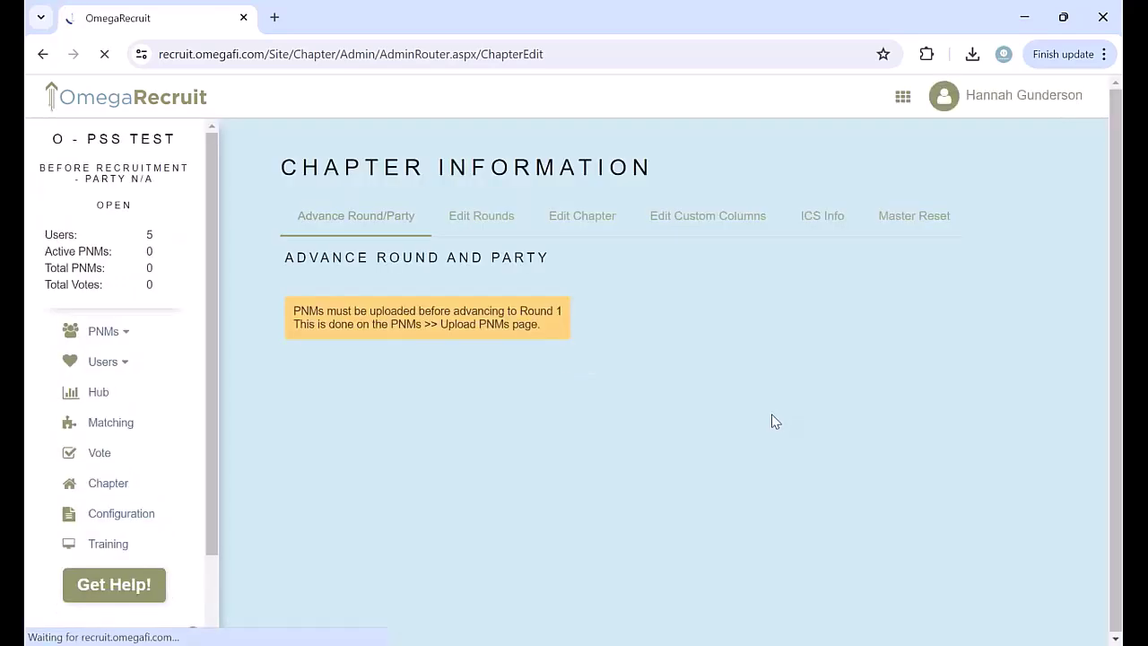
Step: Review the saved rounds and check the Philanthropy round's party options, keeping Open Voting selected
click(484, 222)
scroll(780, 372, down, 4)
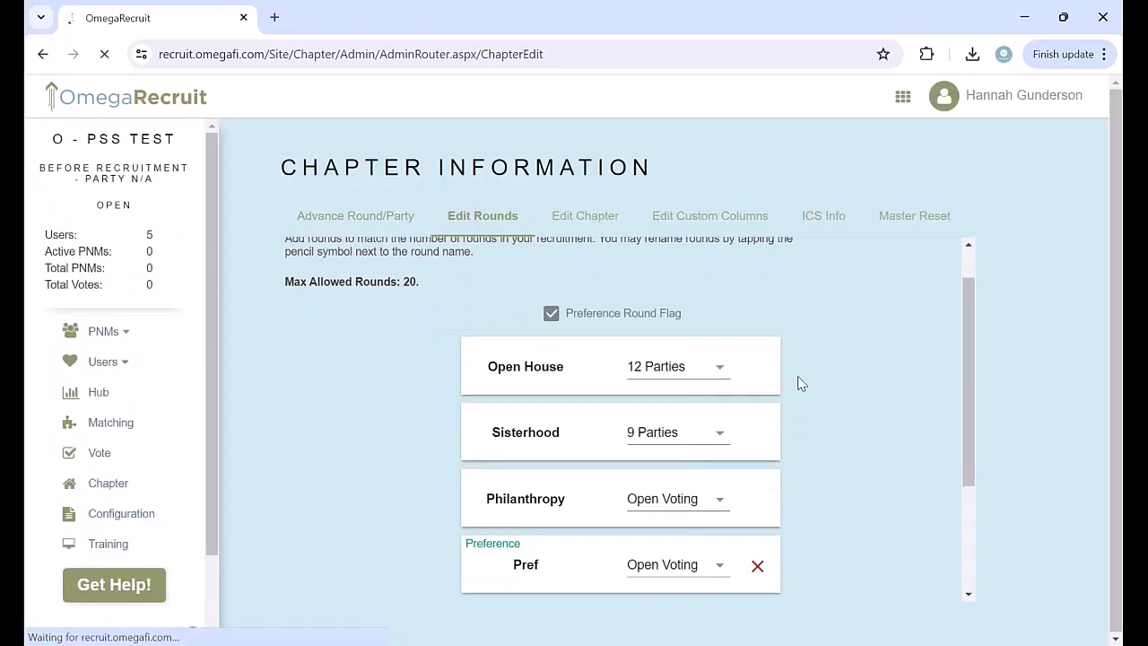
scroll(552, 422, up, 2)
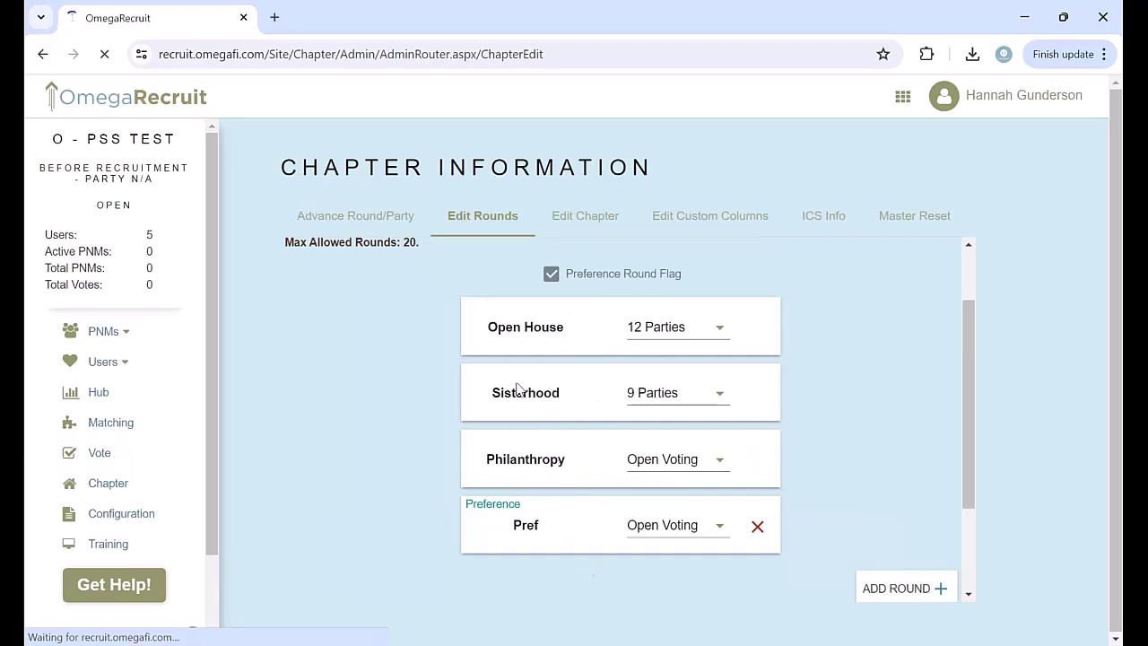
click(704, 465)
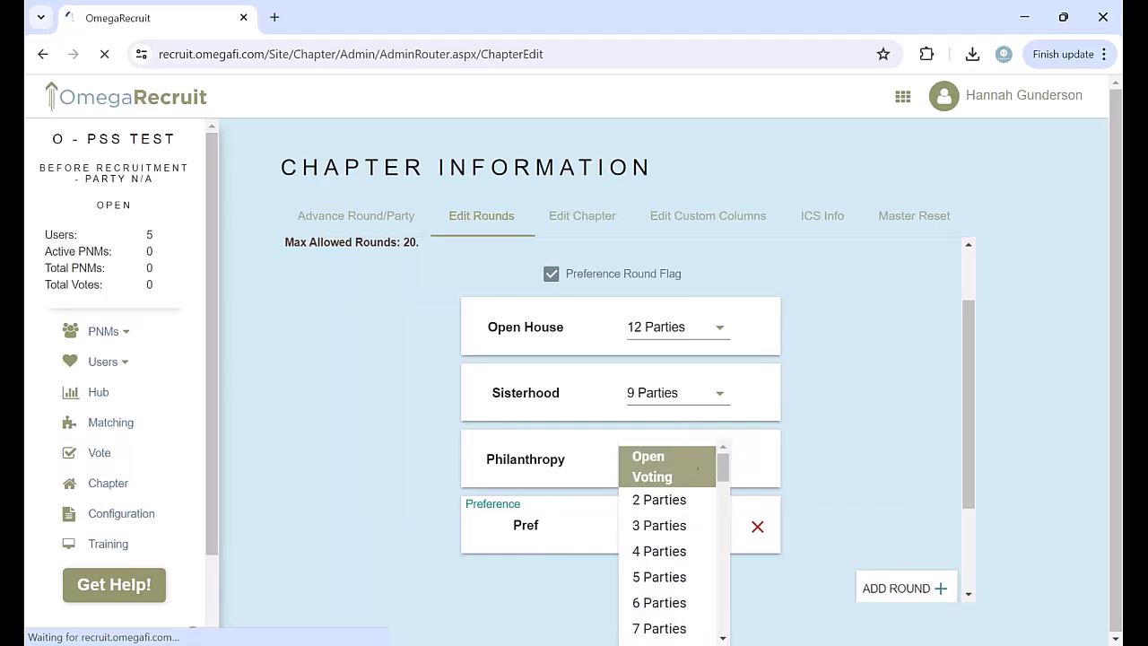
click(756, 445)
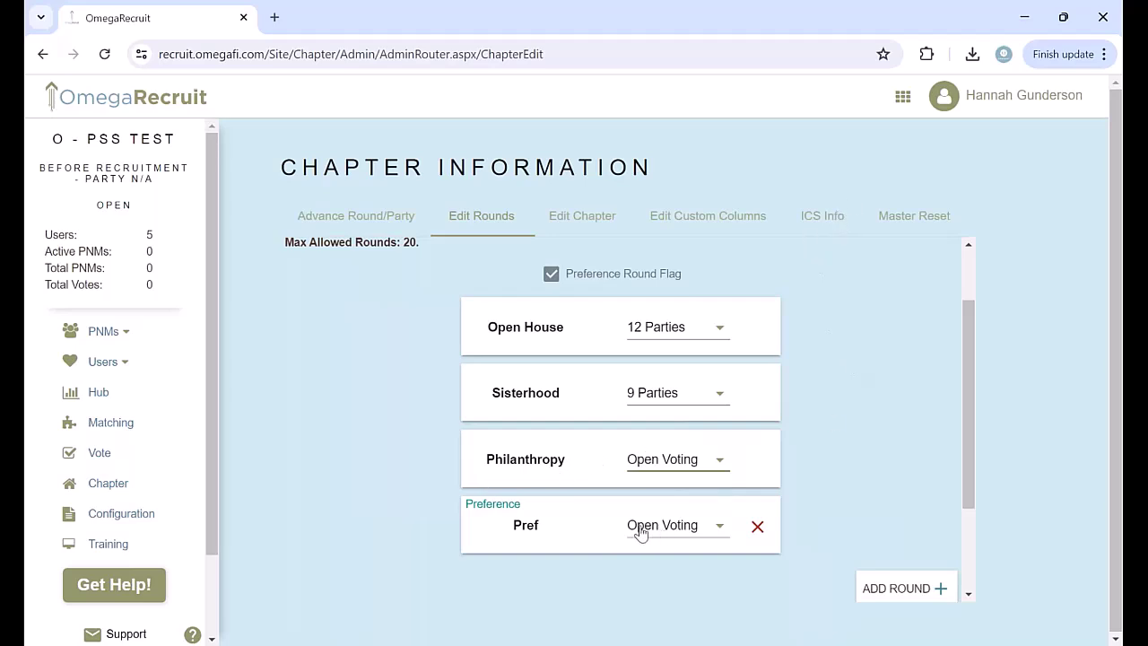
scroll(639, 531, up, 2)
scroll(525, 512, down, 4)
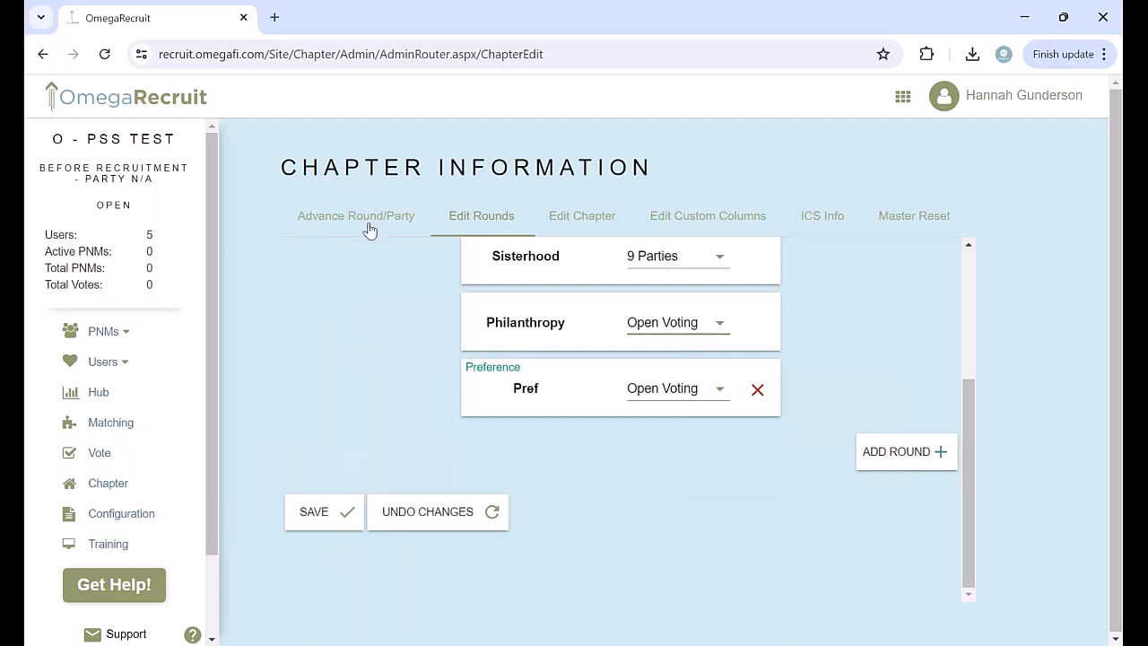
scroll(313, 226, up, 1)
Step: Open the PNM list and check the party counts of the sample Parties 1 and Parties 2 practice files
click(115, 329)
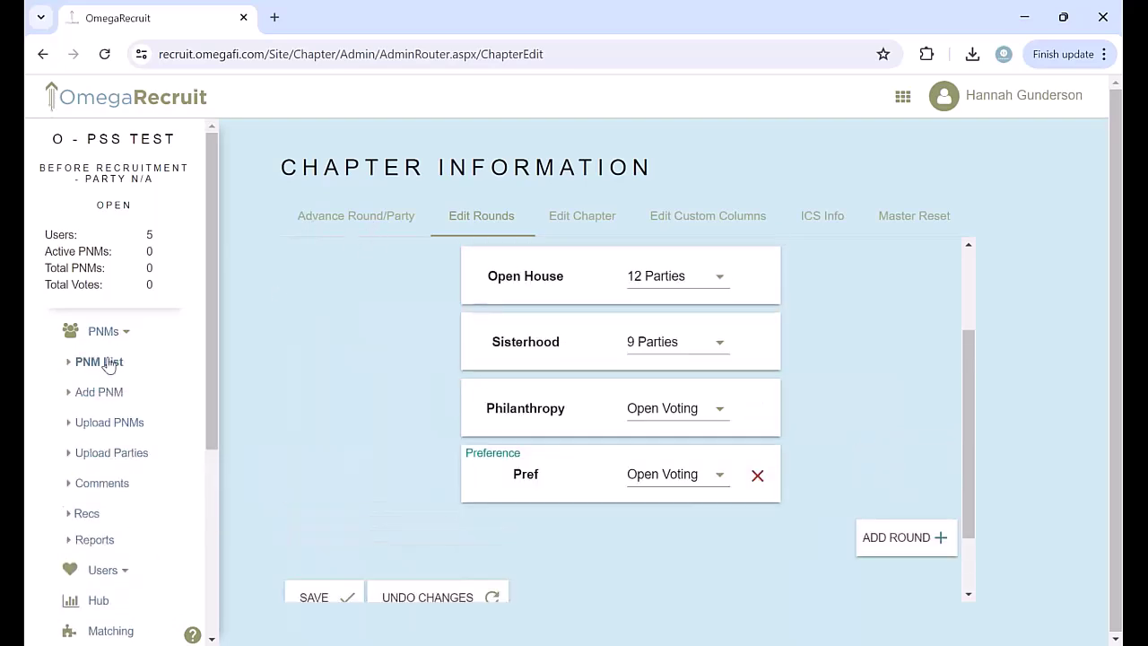
click(86, 364)
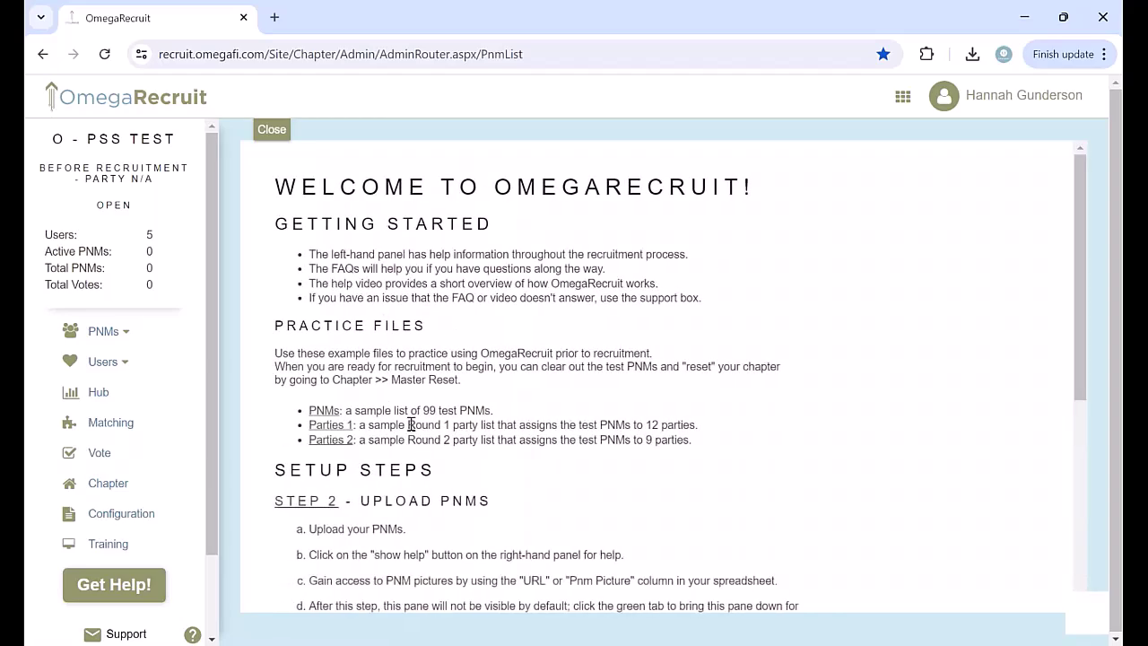
scroll(411, 424, down, 2)
scroll(574, 293, up, 2)
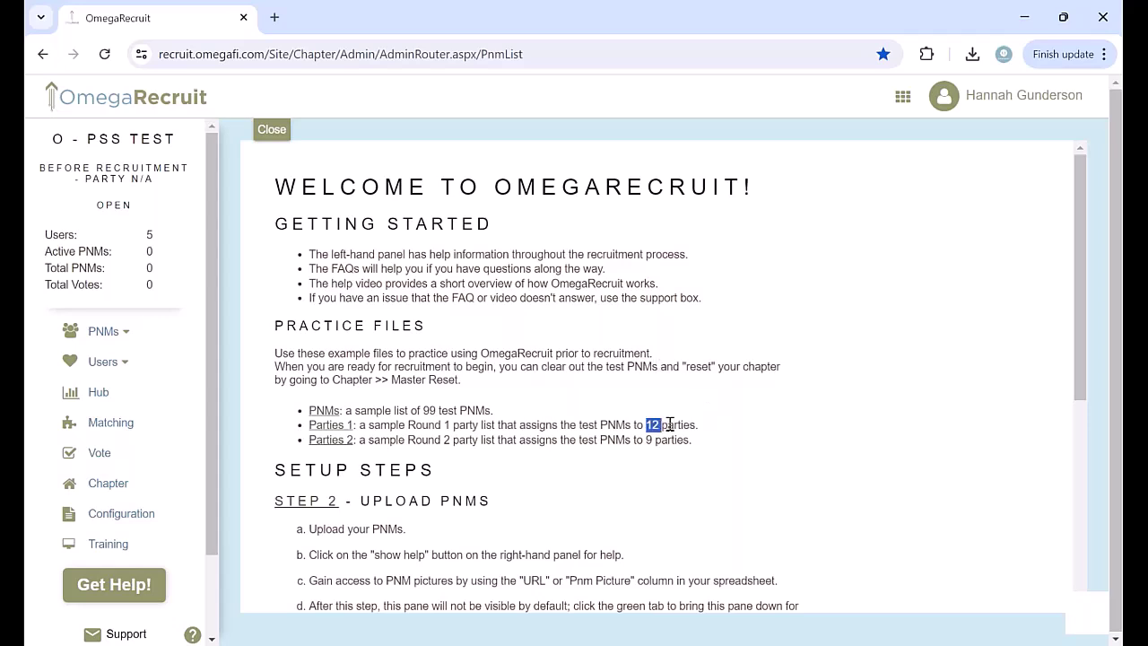
scroll(646, 440, down, 1)
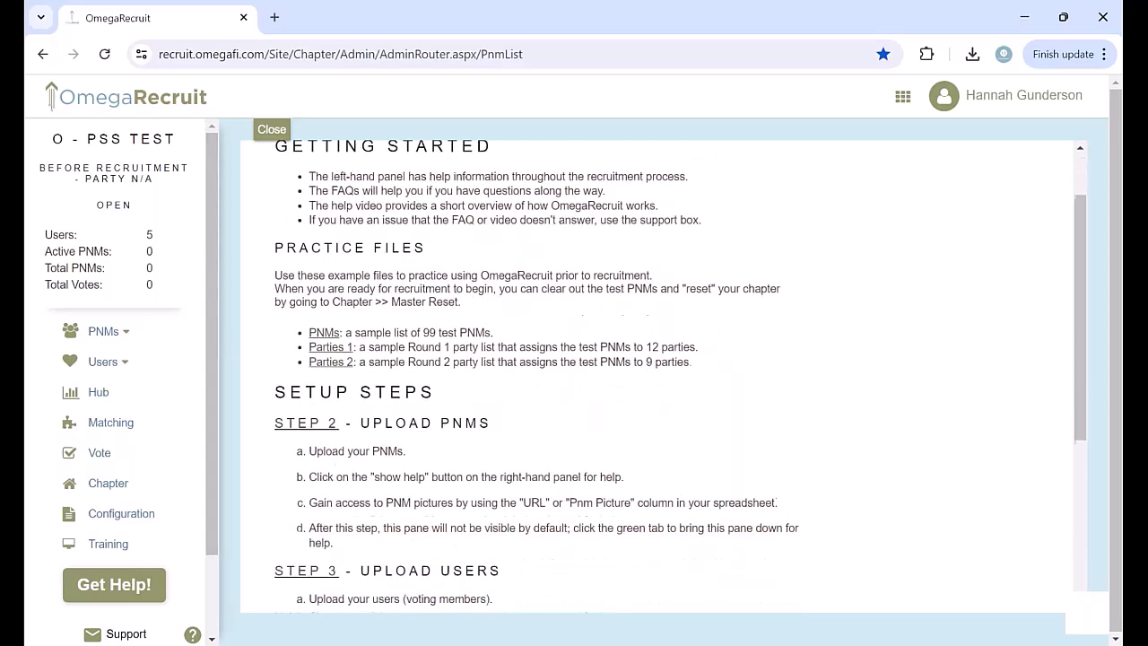
Step: Go to the Step 2 PNM upload page and read its detailed instructions on the example spreadsheet and accepted header titles
click(307, 421)
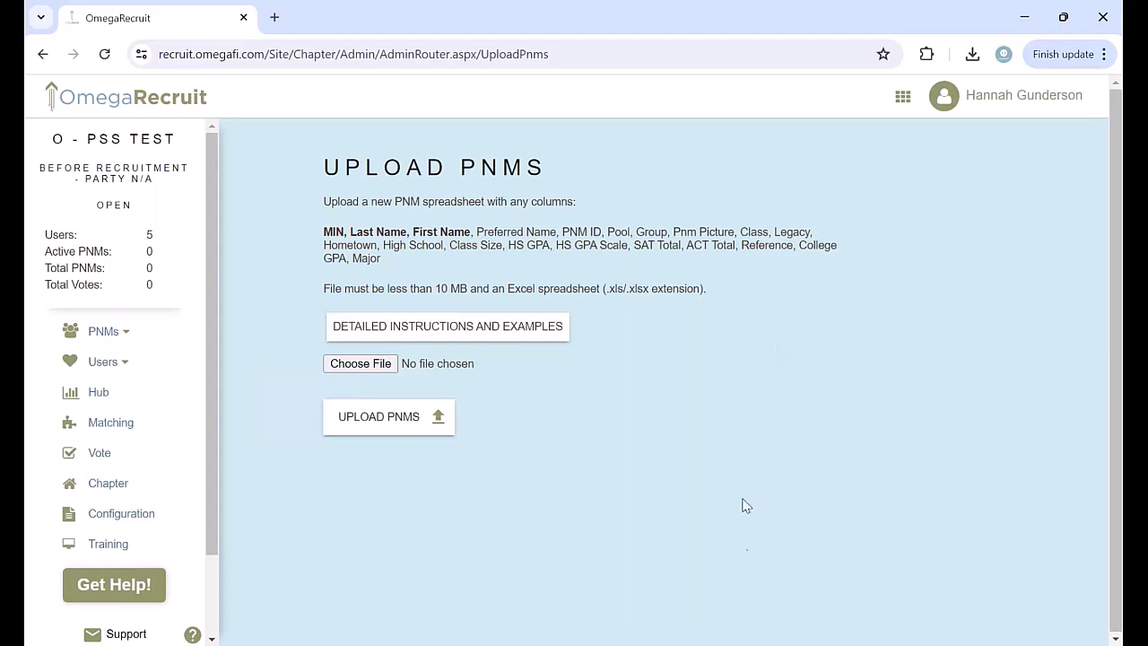
click(543, 324)
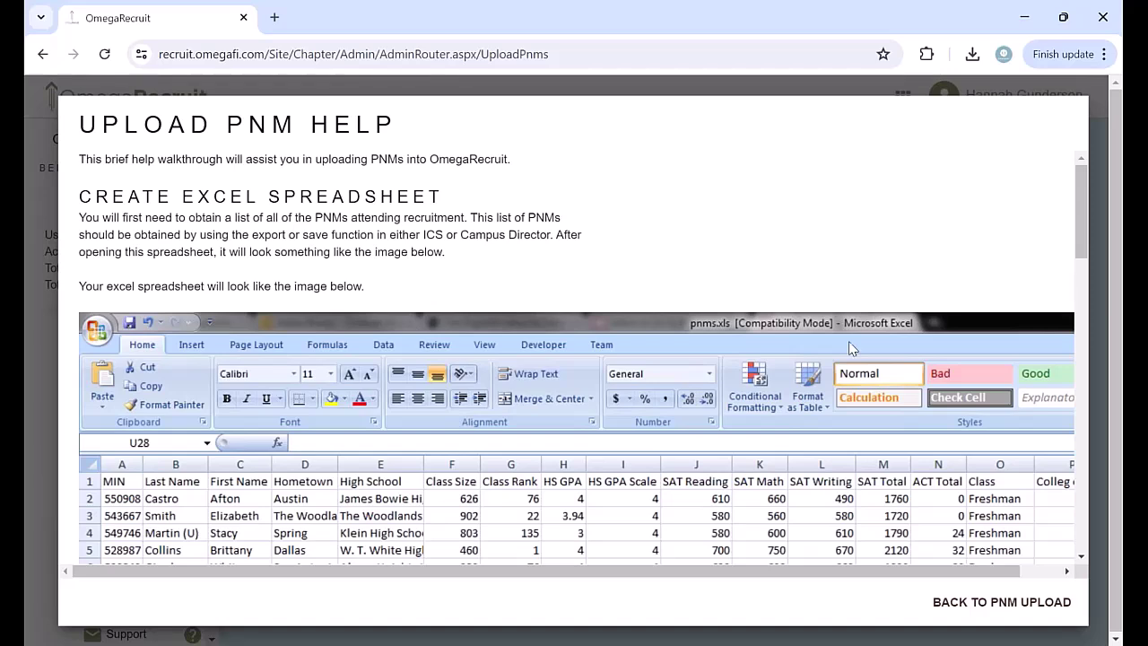
scroll(617, 331, down, 1)
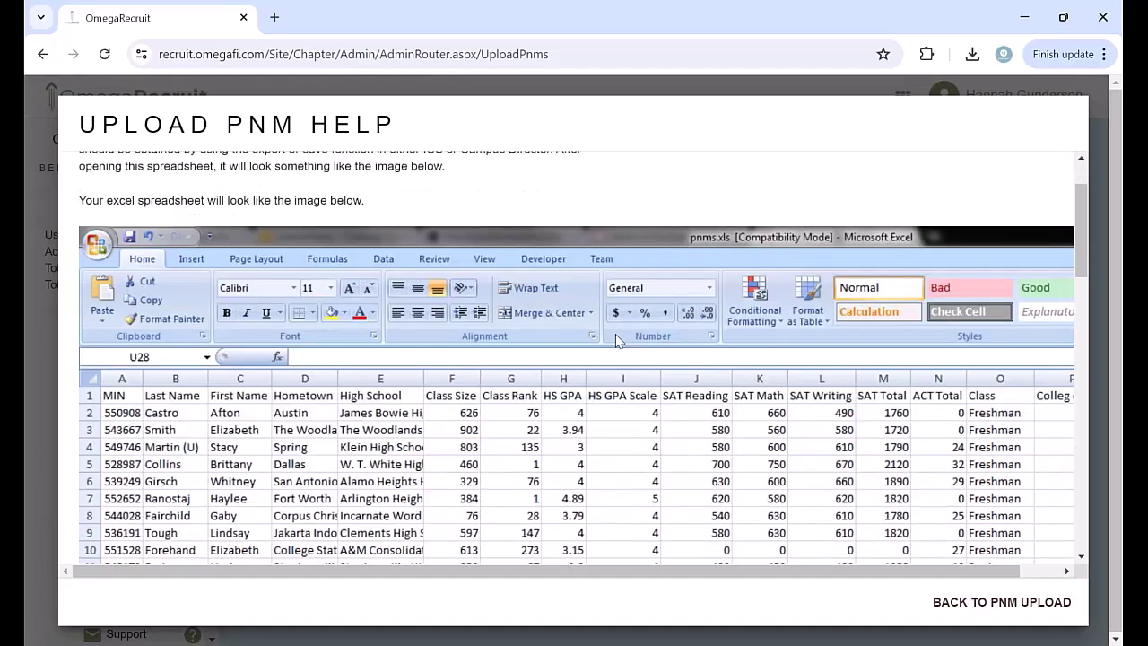
scroll(628, 359, down, 1)
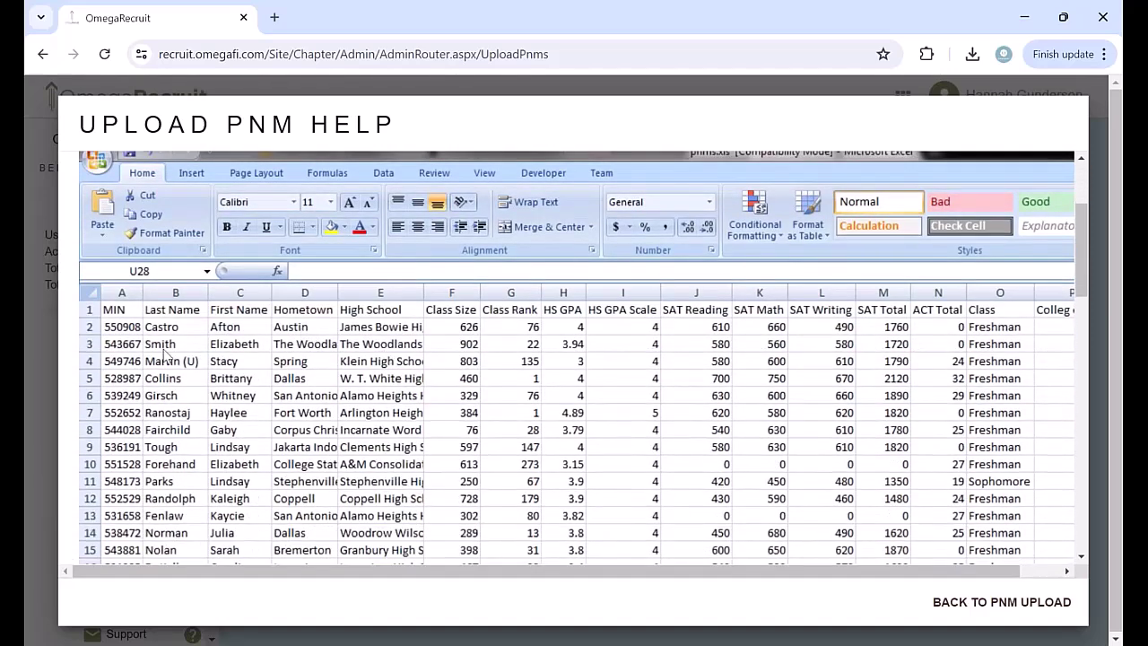
scroll(277, 385, down, 5)
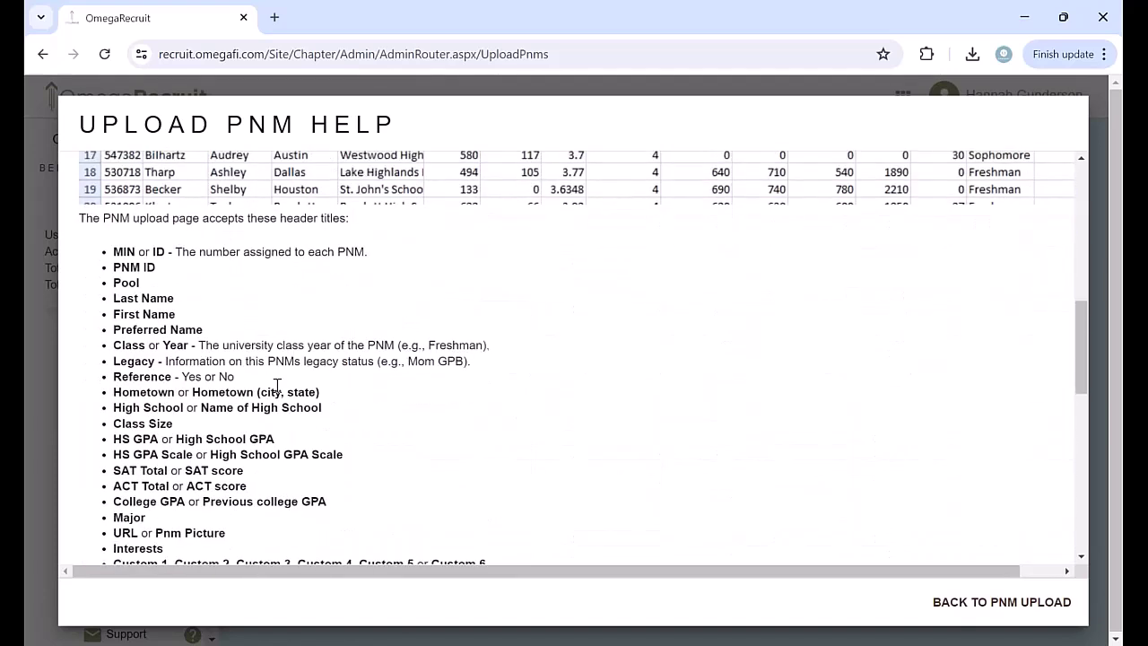
scroll(277, 386, up, 1)
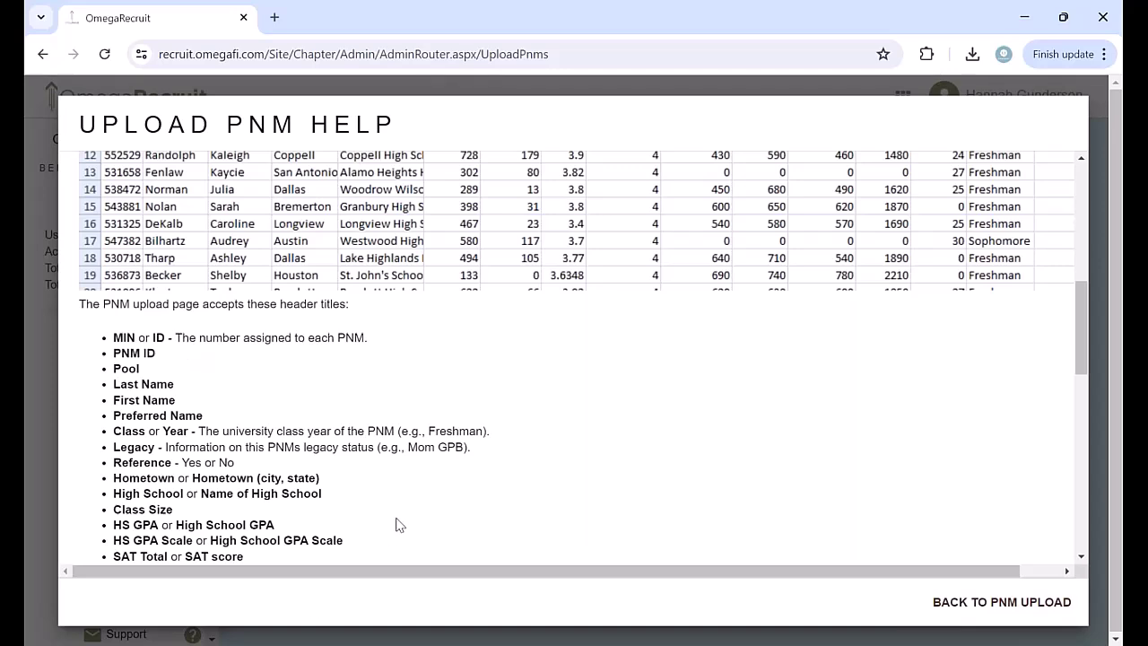
scroll(395, 520, up, 2)
scroll(377, 528, up, 4)
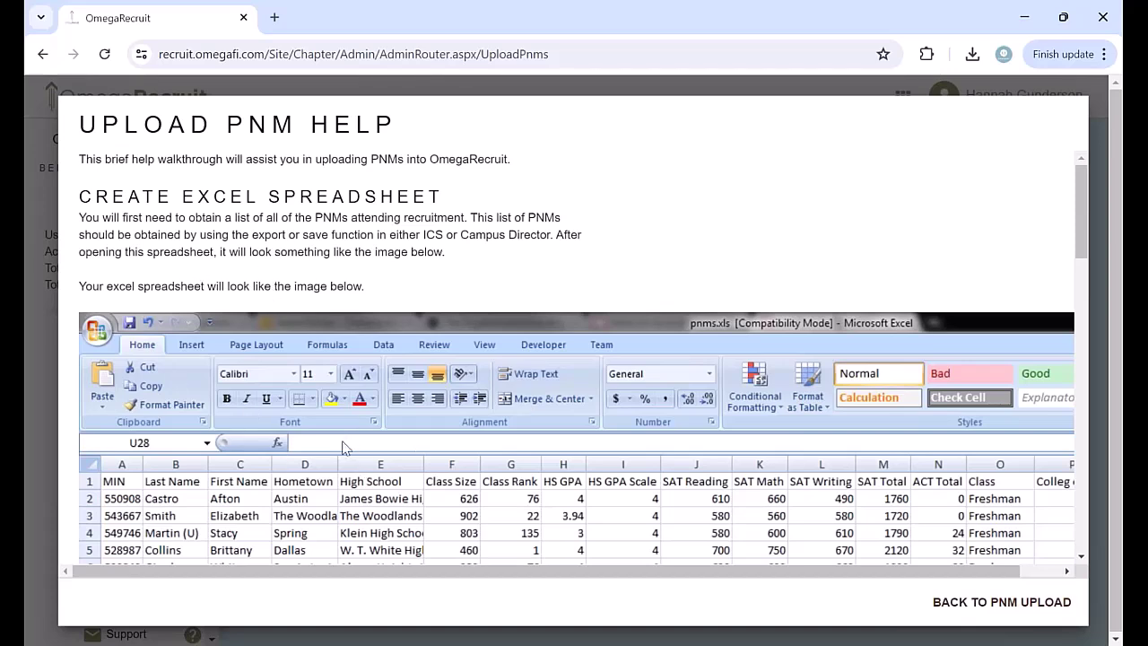
Step: Compare the example spreadsheet's columns with the accepted header titles, including Last Name and First Name
scroll(349, 443, down, 6)
scroll(206, 280, down, 1)
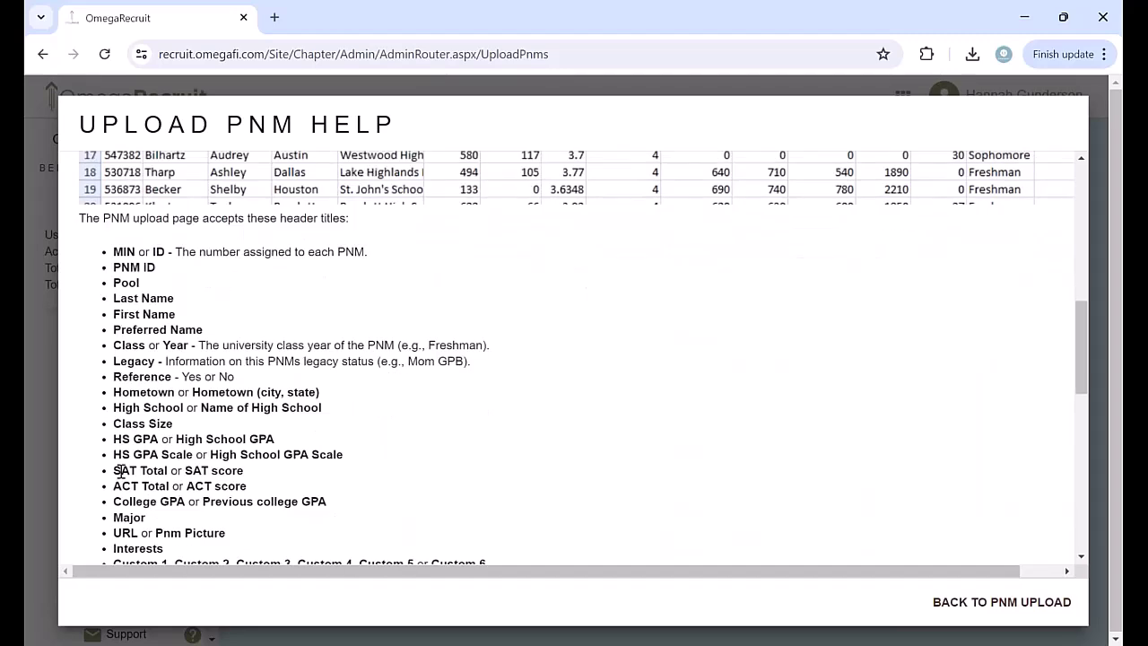
scroll(327, 388, up, 5)
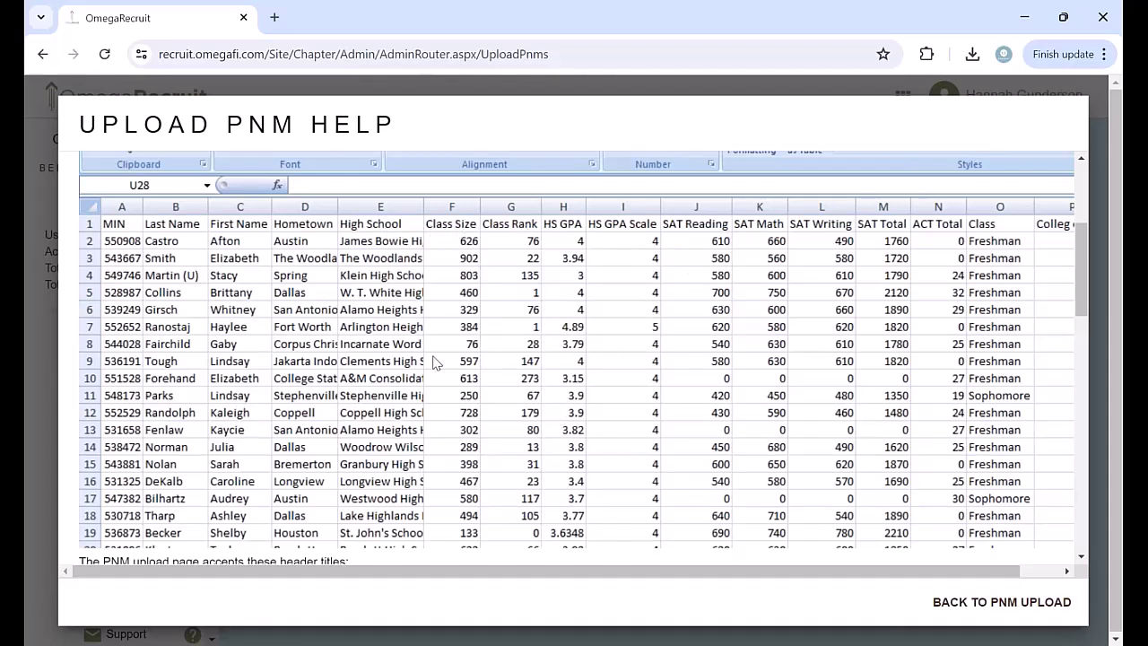
scroll(405, 361, down, 3)
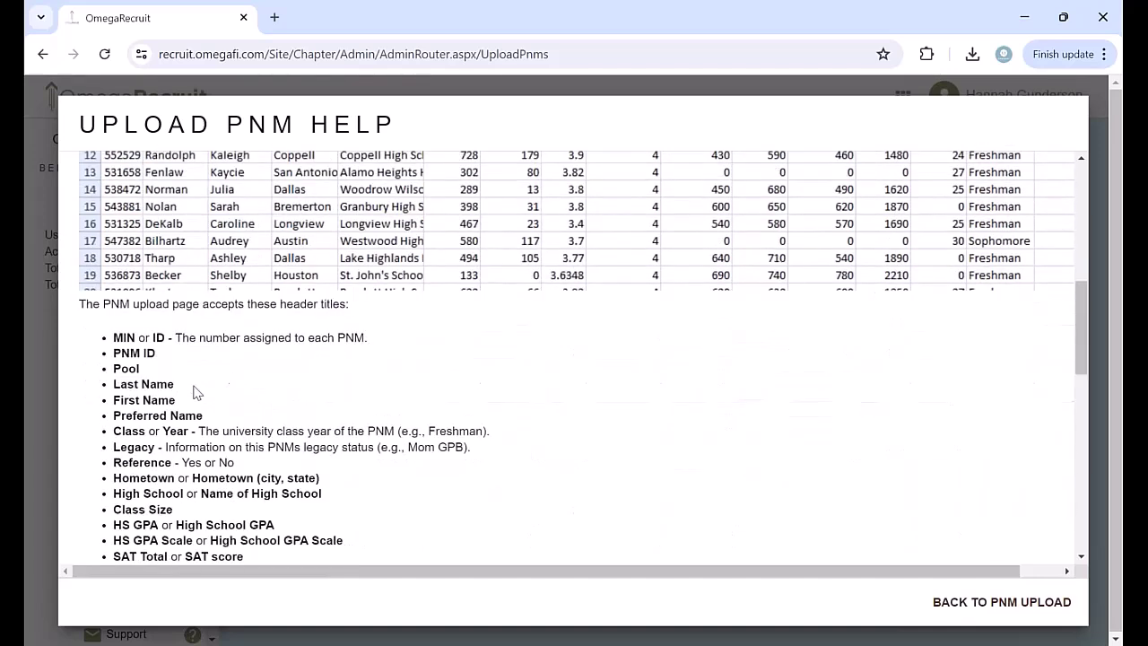
drag(115, 384, 178, 388)
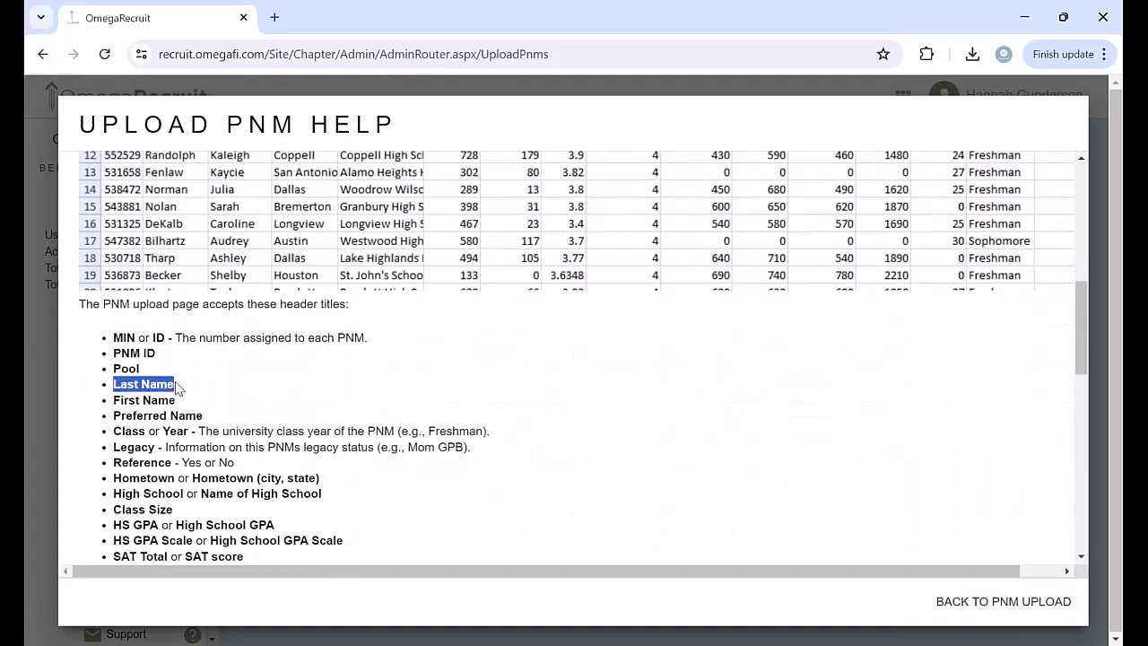
click(309, 426)
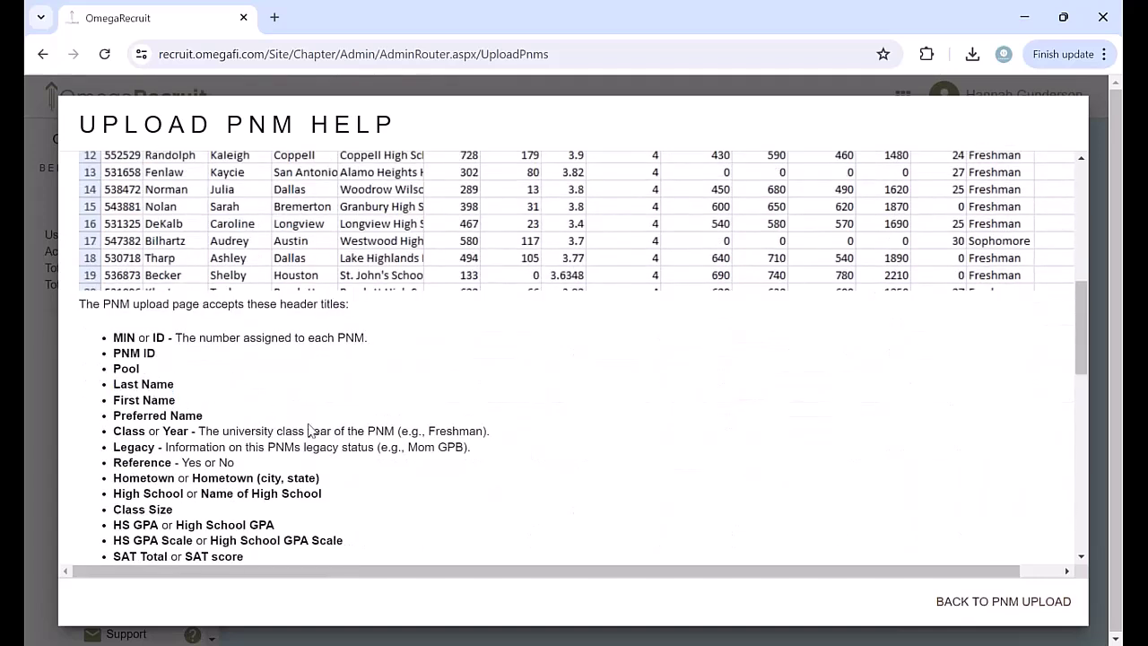
scroll(316, 425, up, 3)
scroll(319, 403, down, 3)
scroll(199, 405, up, 5)
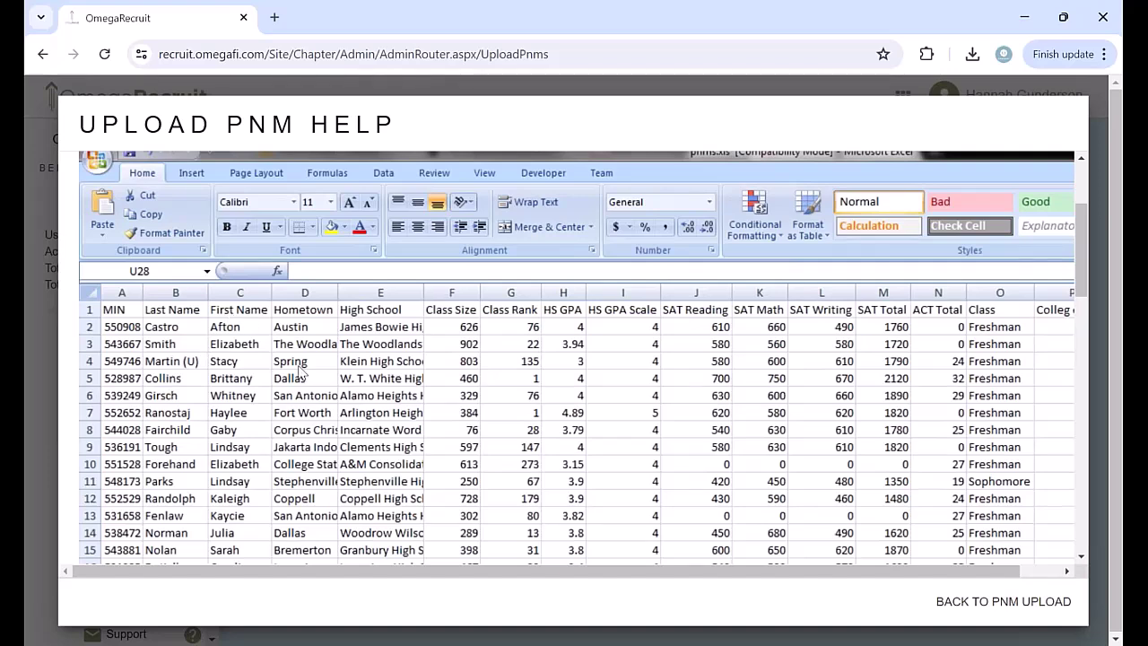
scroll(304, 381, down, 3)
scroll(305, 393, down, 2)
drag(115, 310, 178, 326)
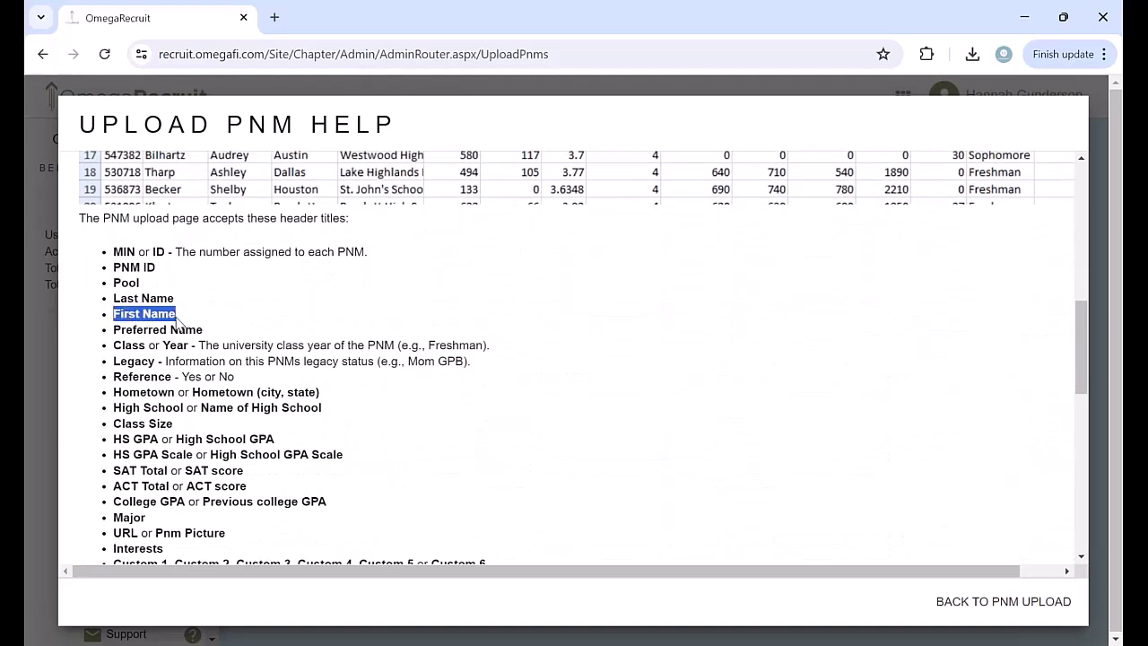
click(280, 344)
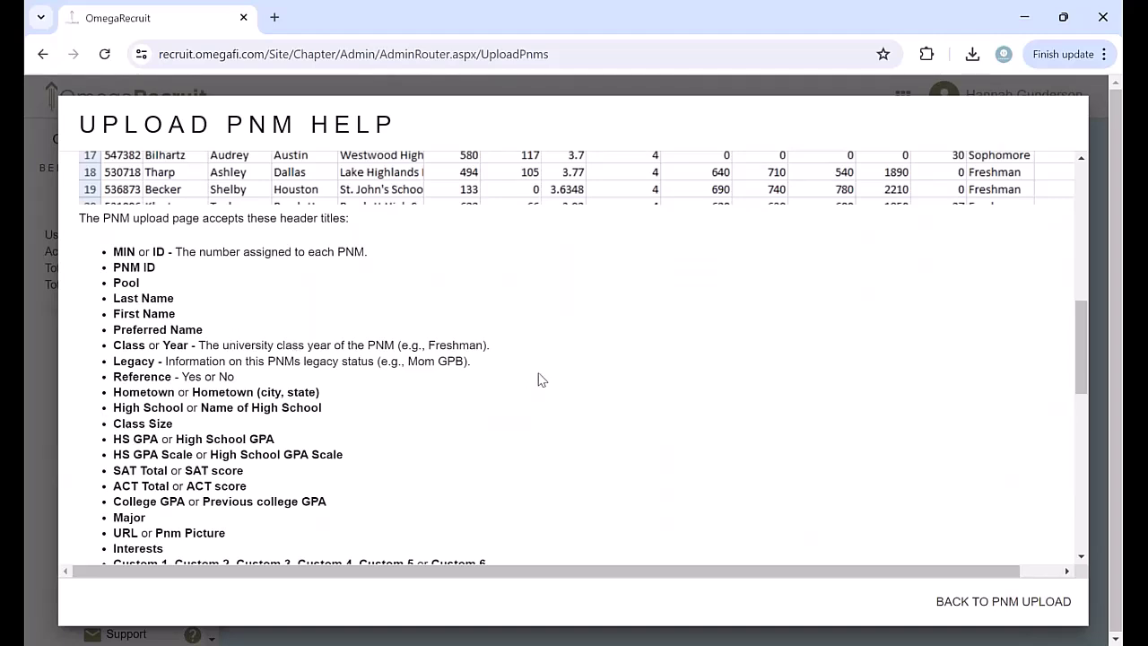
scroll(680, 292, up, 1)
scroll(680, 291, up, 1)
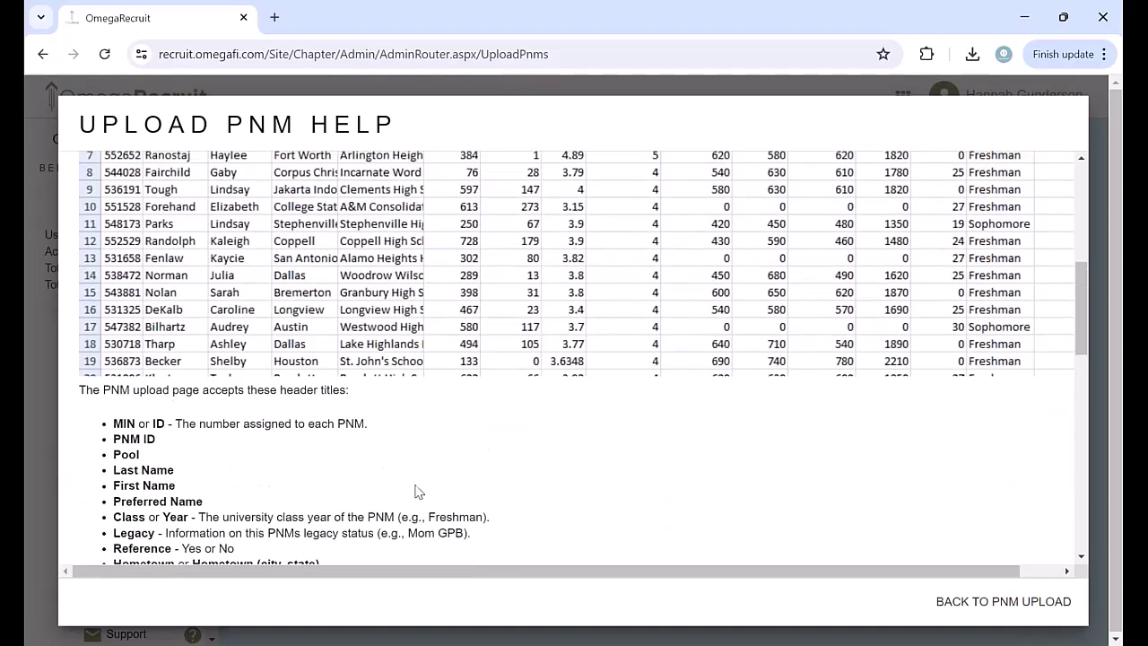
scroll(605, 281, up, 2)
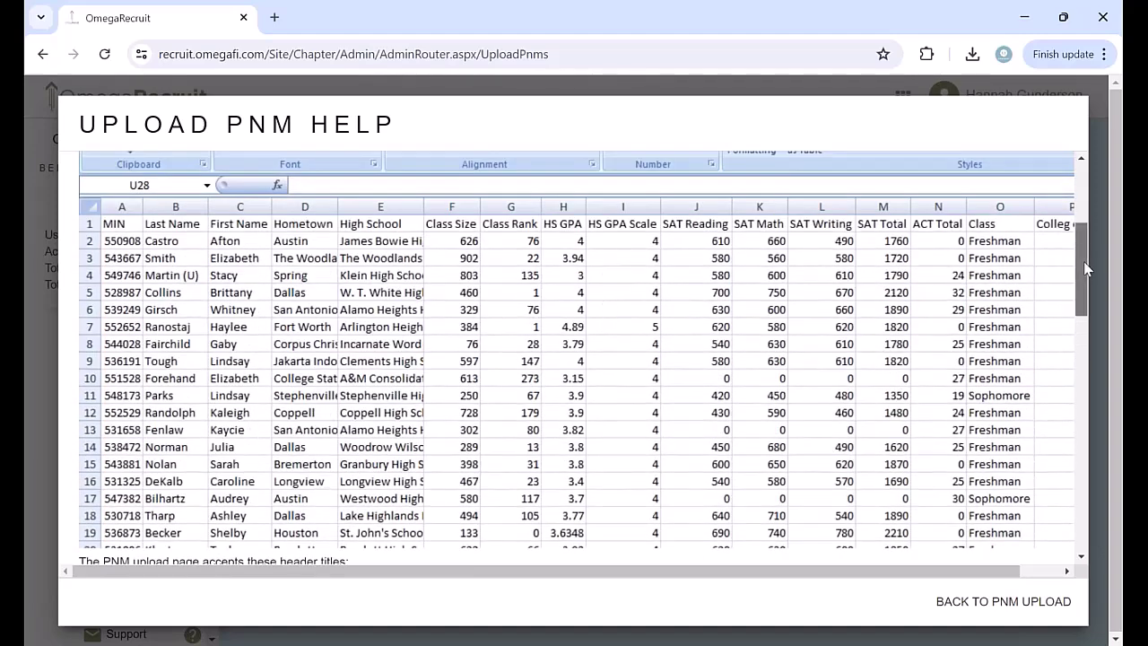
drag(1083, 261, 1083, 285)
scroll(672, 302, down, 3)
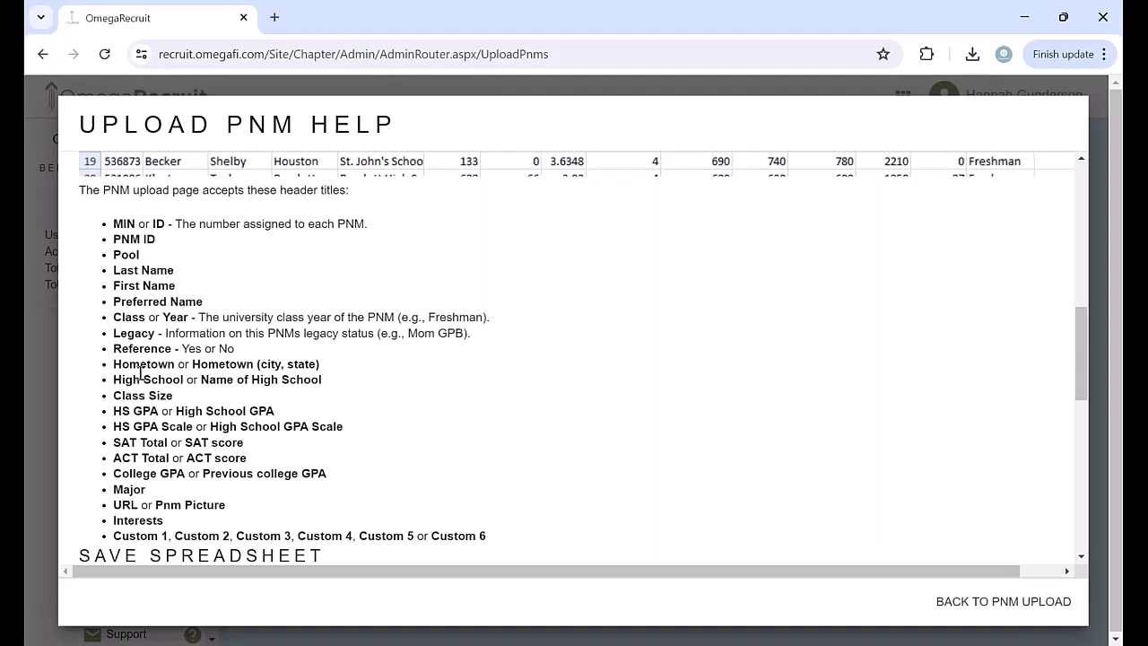
Step: Read the upload help's sections on saving the spreadsheet as an Excel 97-2003 Workbook and uploading the file, and return to the PNM upload page
scroll(345, 393, down, 4)
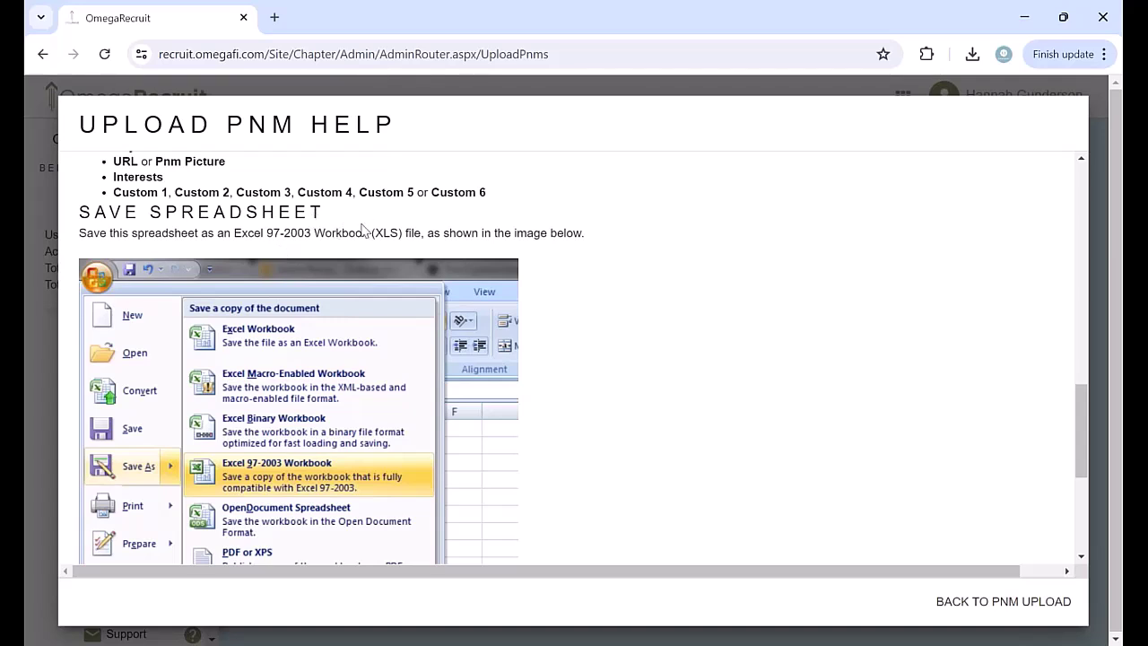
scroll(667, 273, down, 2)
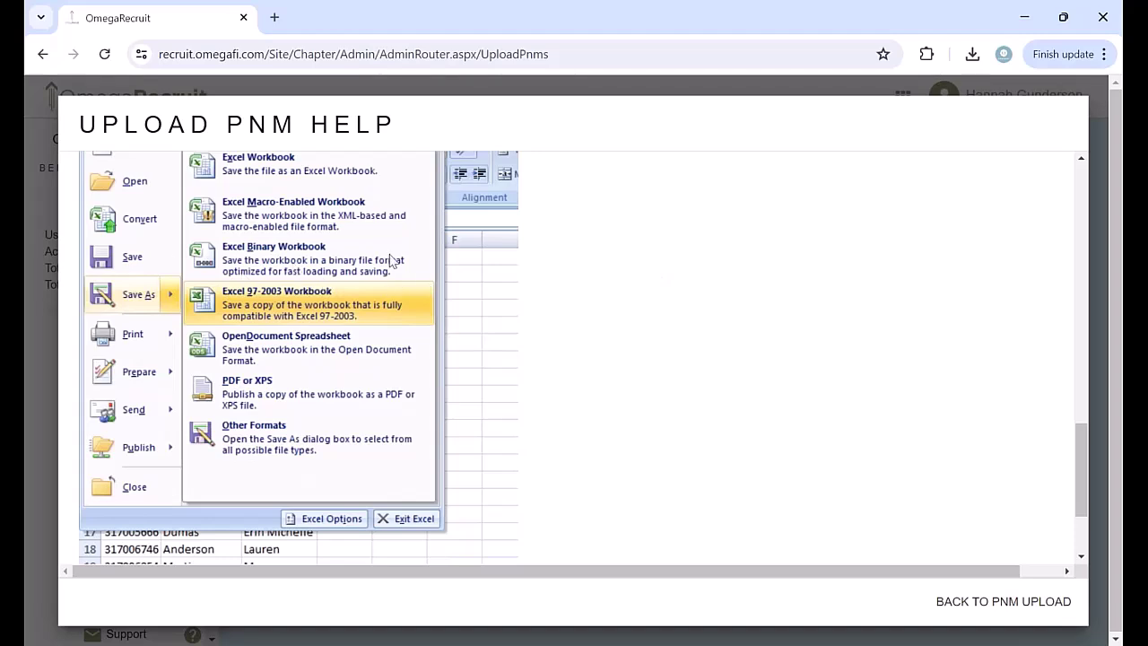
scroll(421, 278, down, 1)
scroll(424, 284, down, 1)
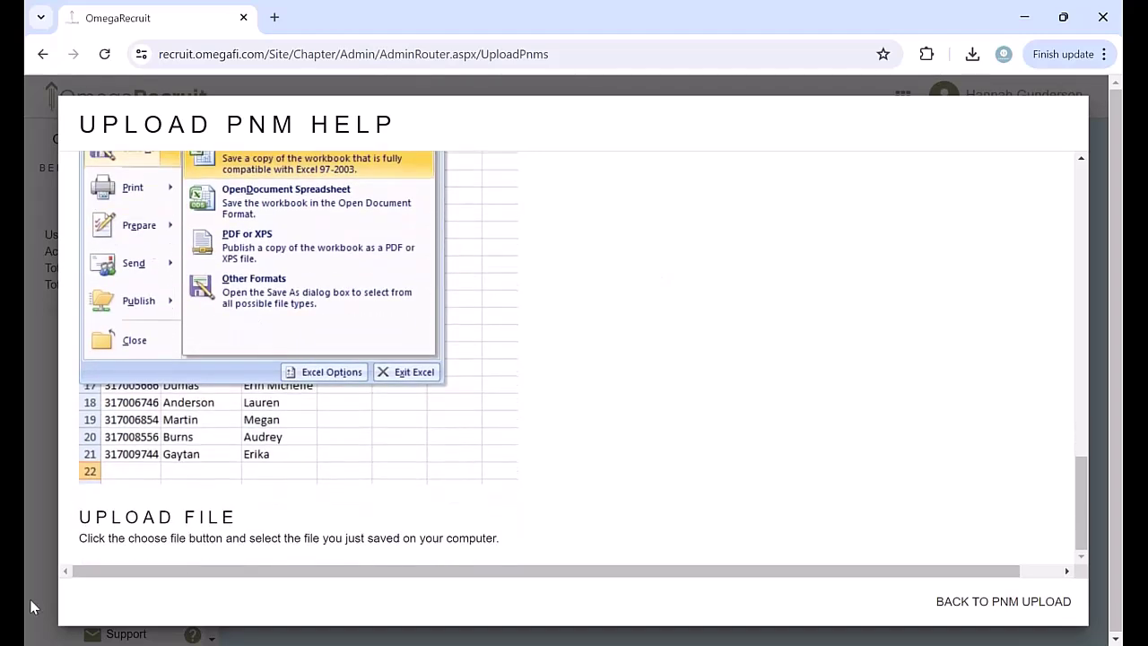
scroll(592, 431, up, 15)
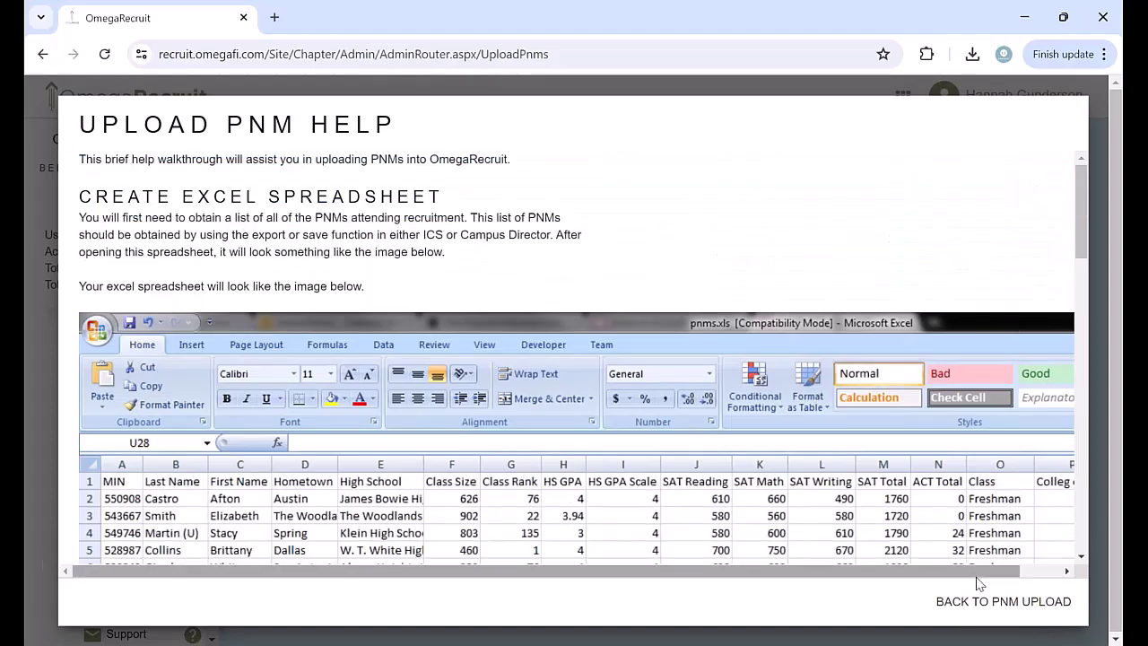
click(991, 610)
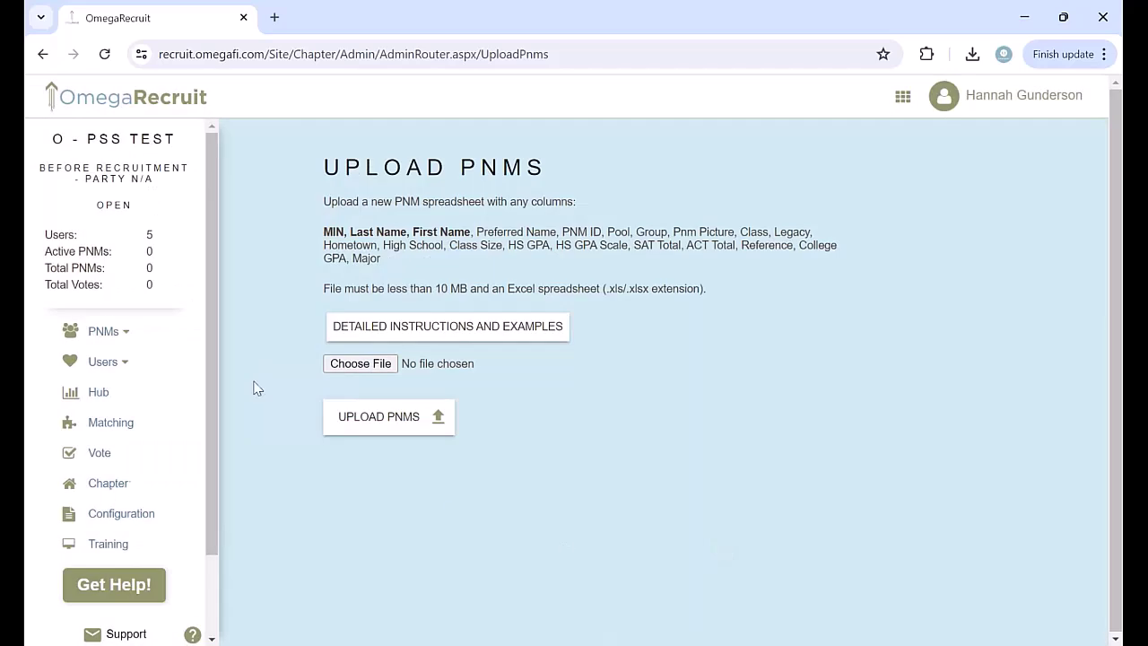
Step: Choose the practice file pnms (5) from the Downloads folder and upload its PNMs
click(361, 363)
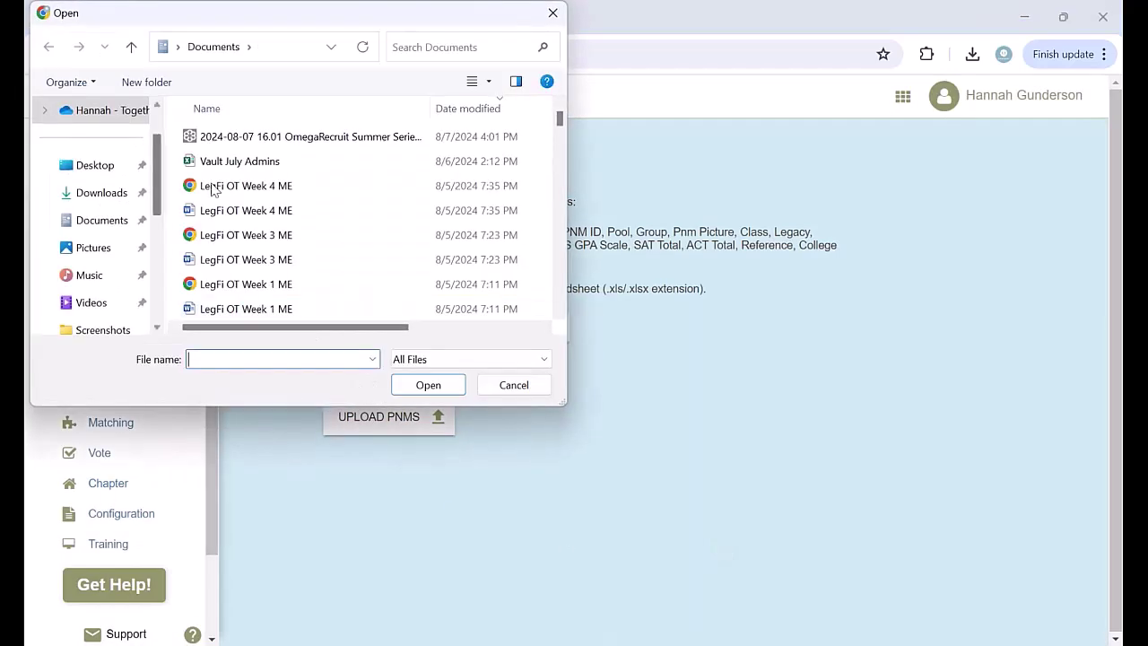
click(99, 194)
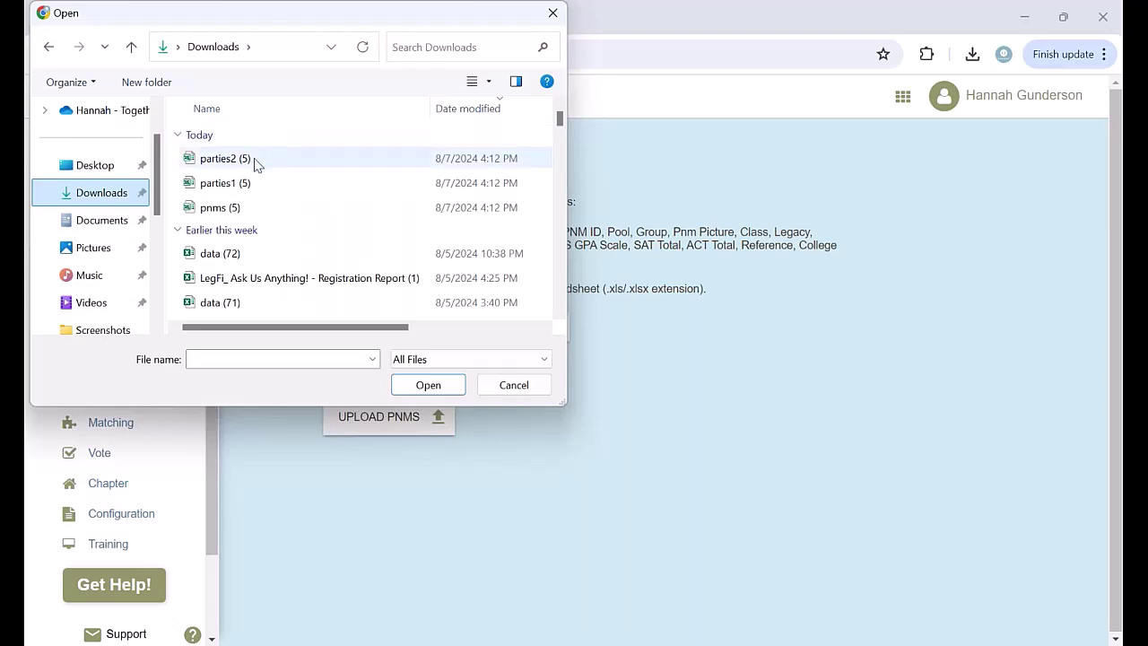
click(248, 209)
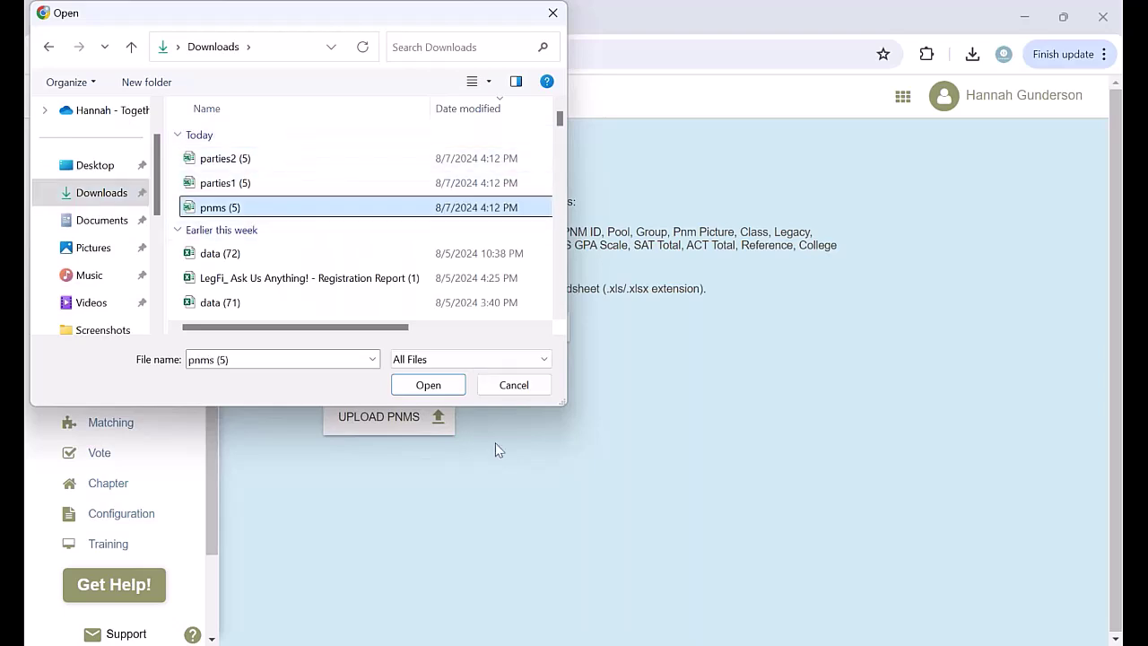
click(429, 385)
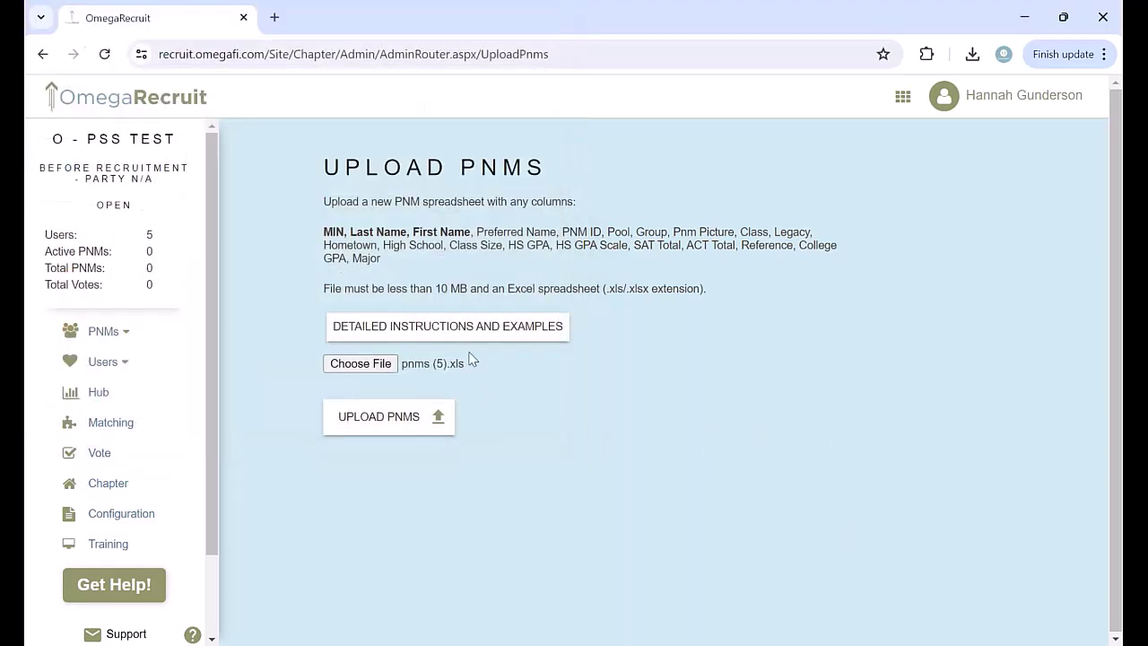
click(398, 419)
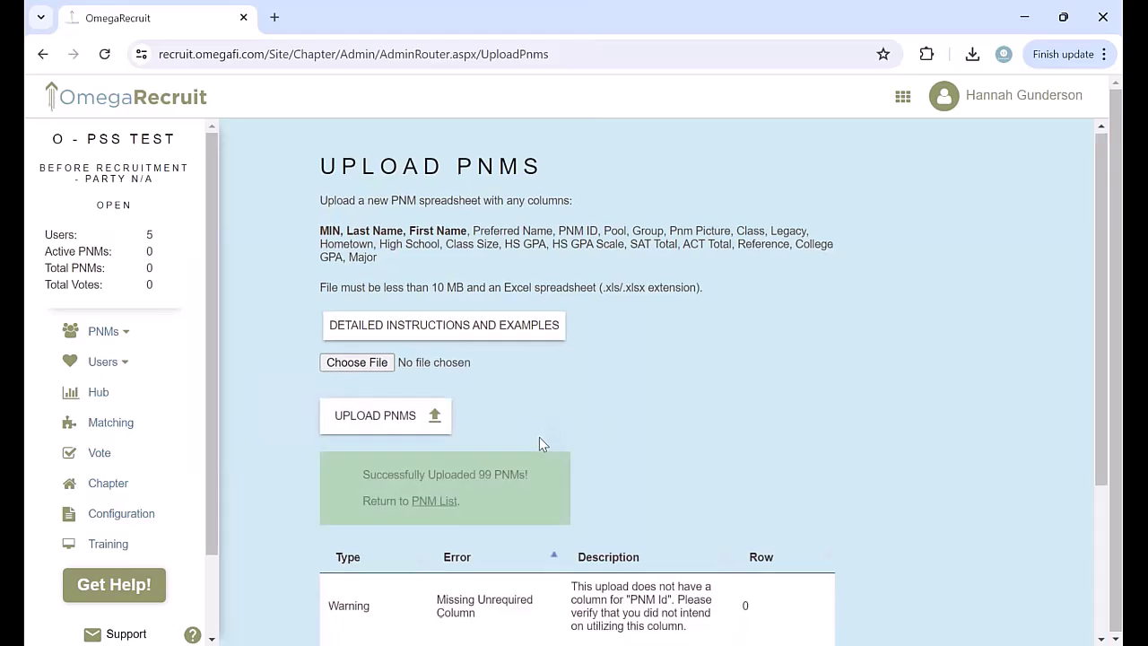
Step: Review the upload result and the warnings about missing unrequired columns
scroll(526, 436, down, 1)
scroll(387, 556, down, 2)
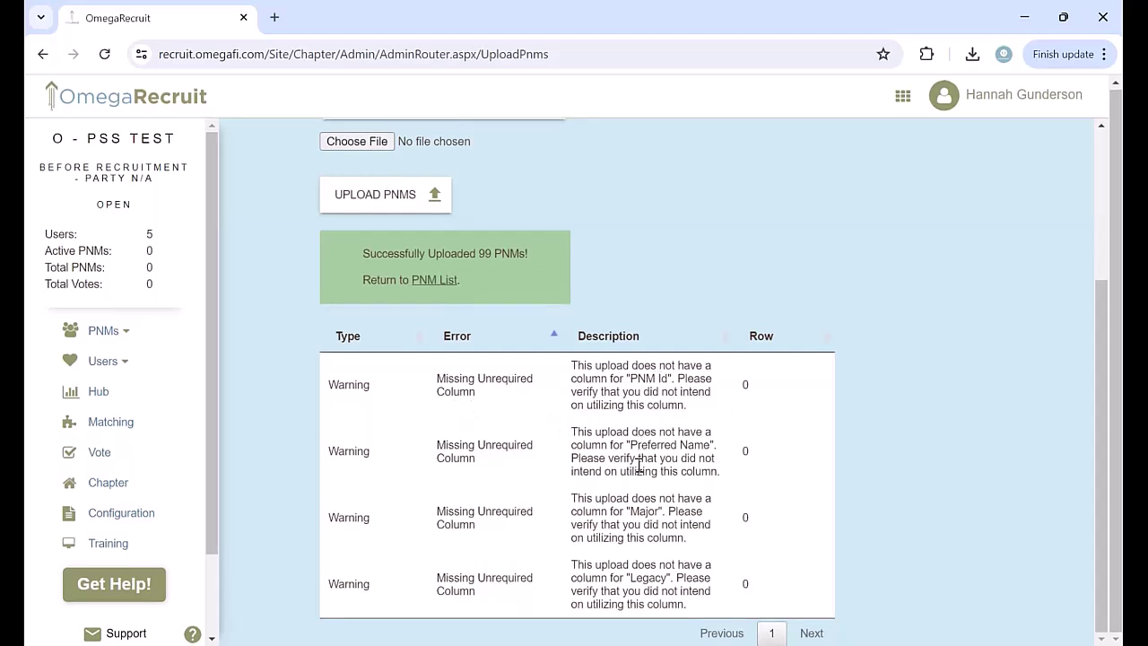
scroll(708, 534, up, 3)
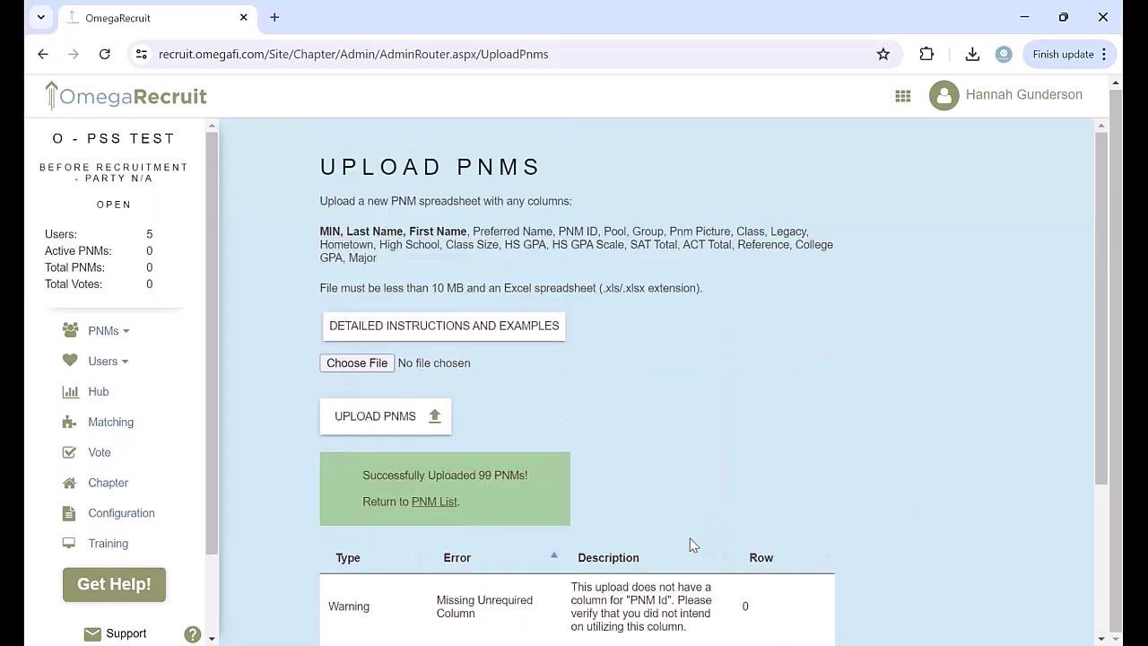
scroll(692, 543, down, 1)
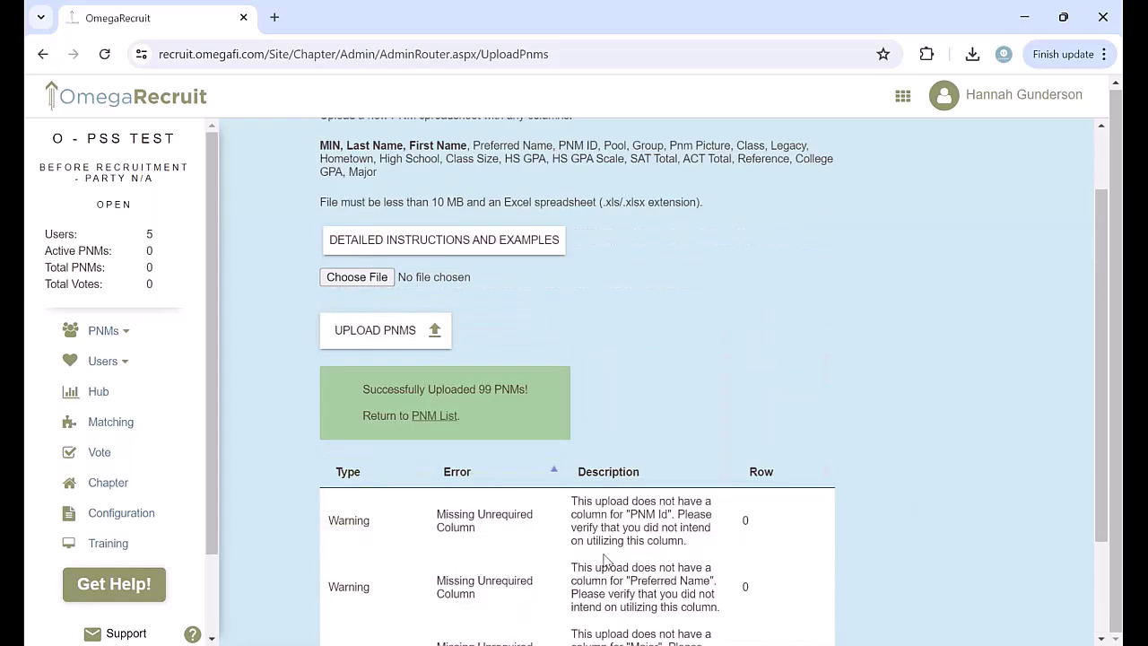
scroll(643, 565, up, 1)
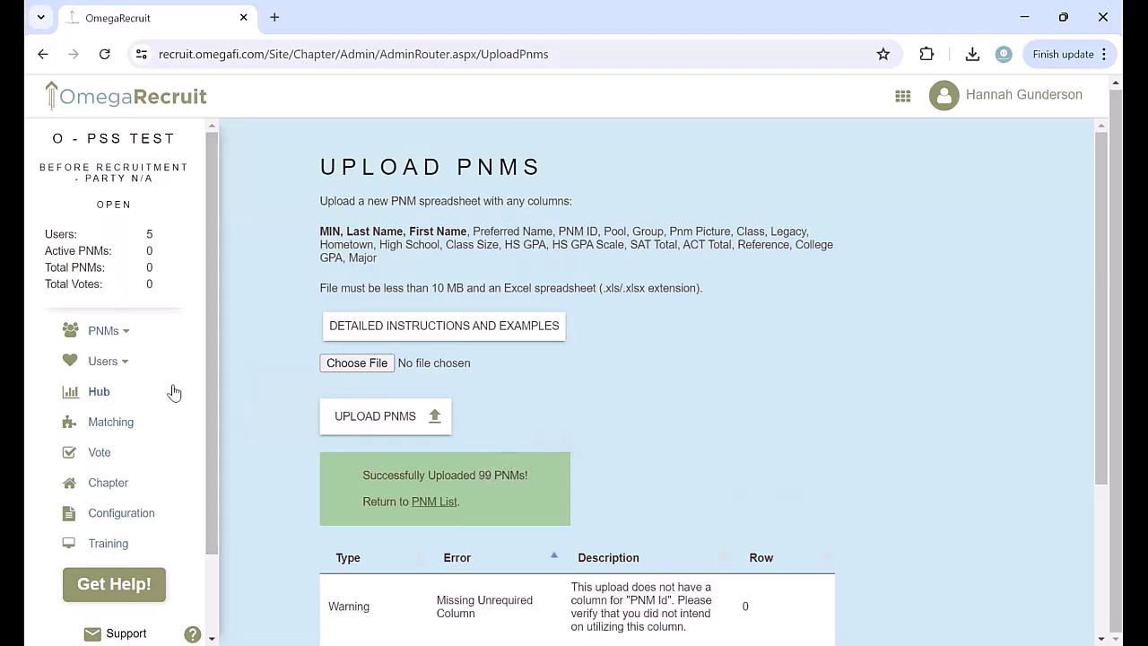
Step: Open the PNM list and close the setup instructions covering the PNM table
click(116, 337)
click(113, 363)
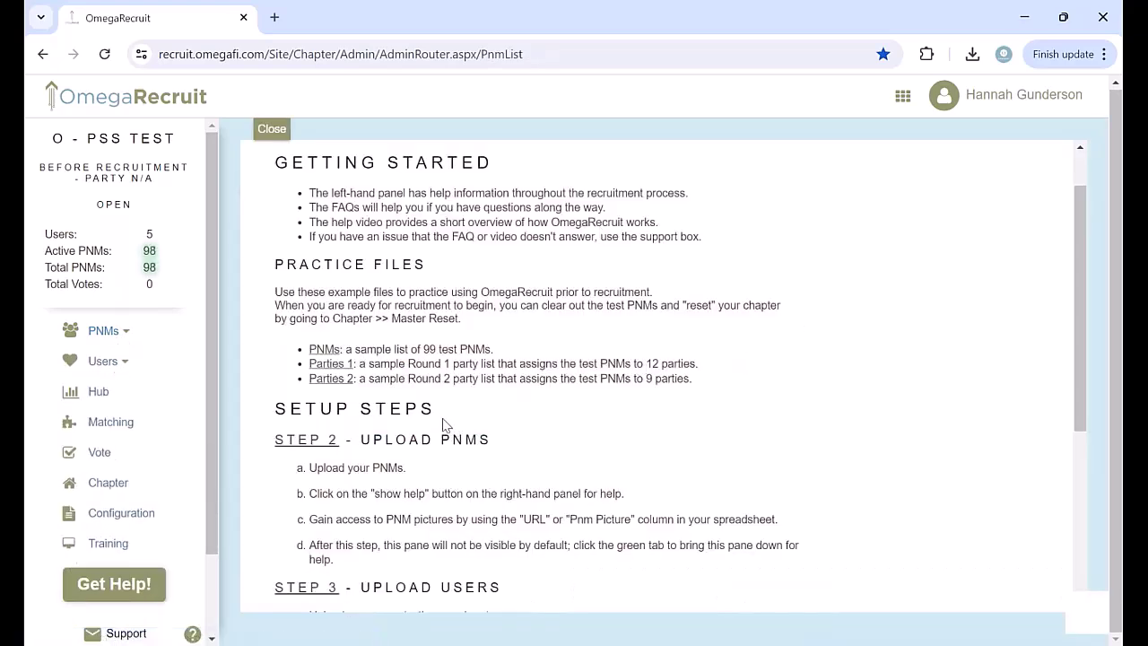
scroll(443, 428, down, 1)
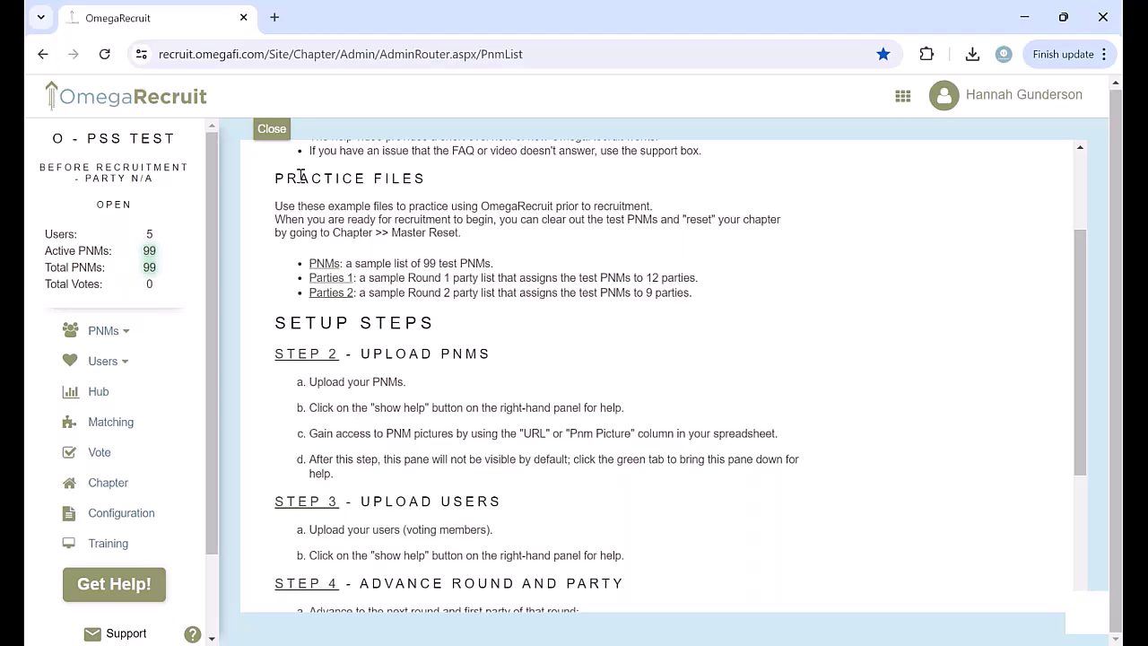
click(272, 130)
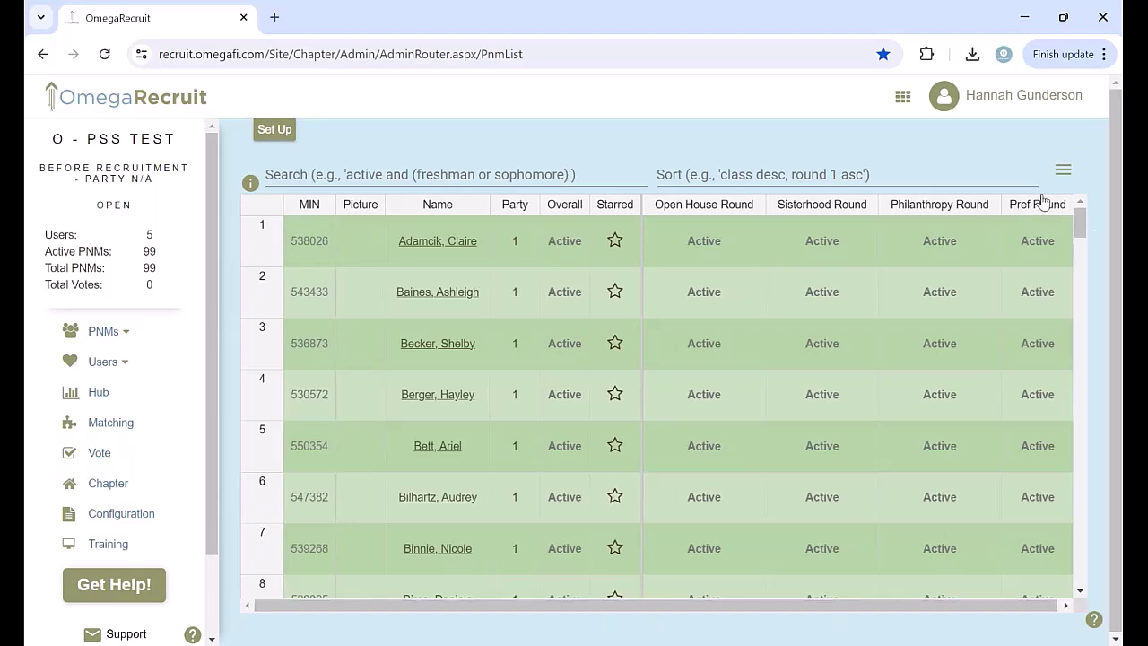
Step: Add the Hometown column to the PNM list through the table's column selection
click(1064, 170)
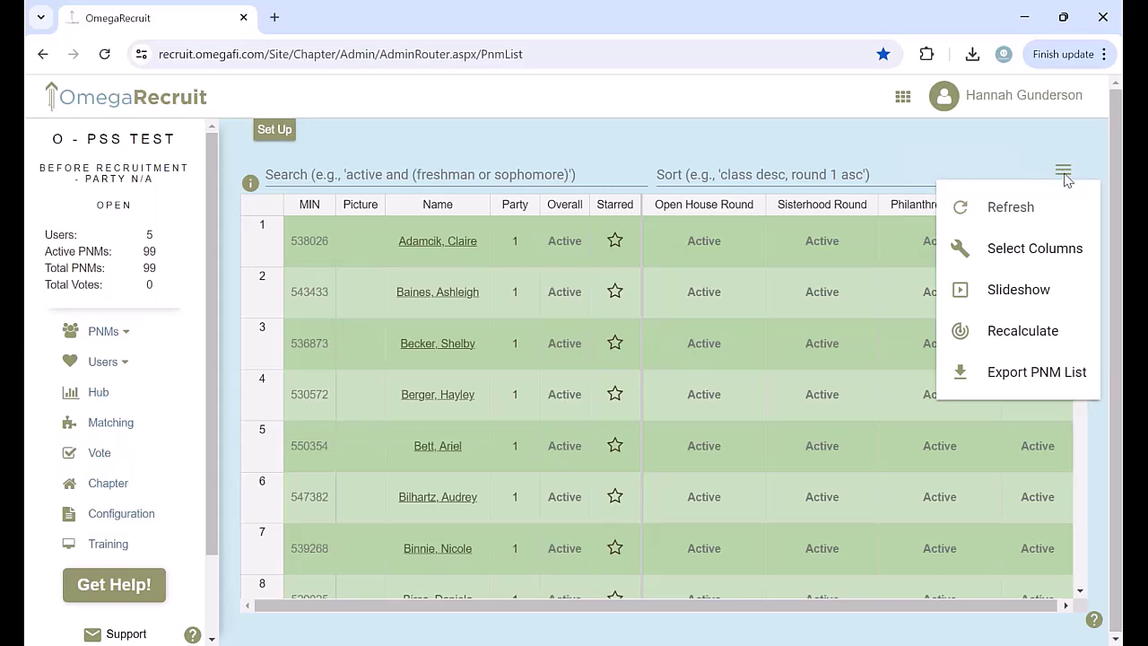
click(1075, 271)
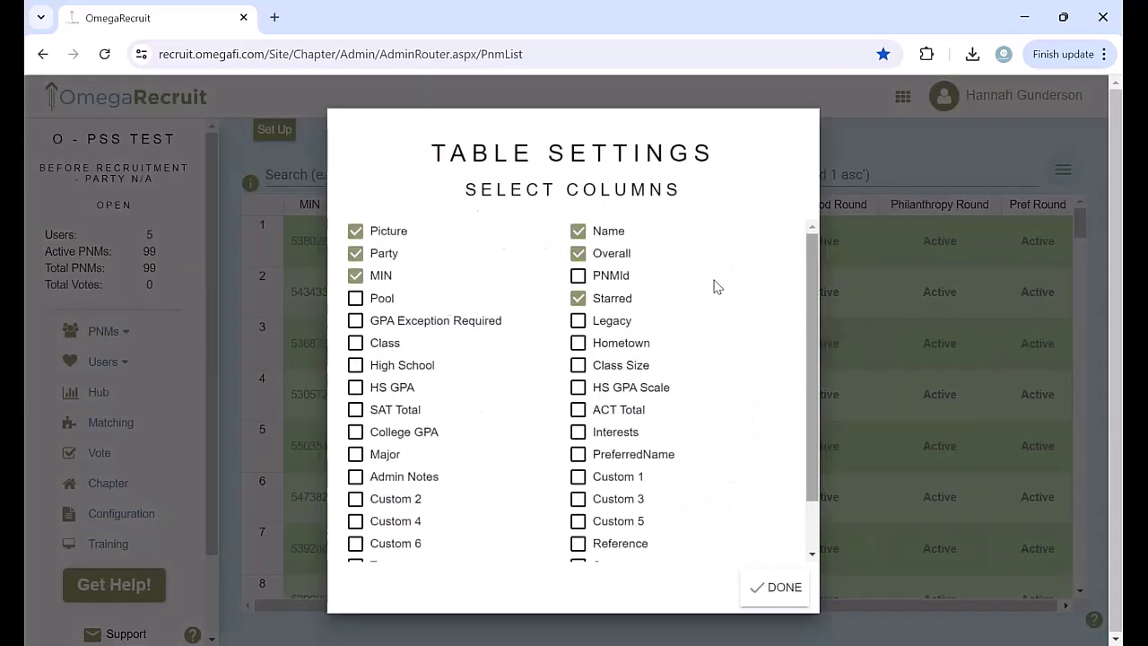
click(579, 345)
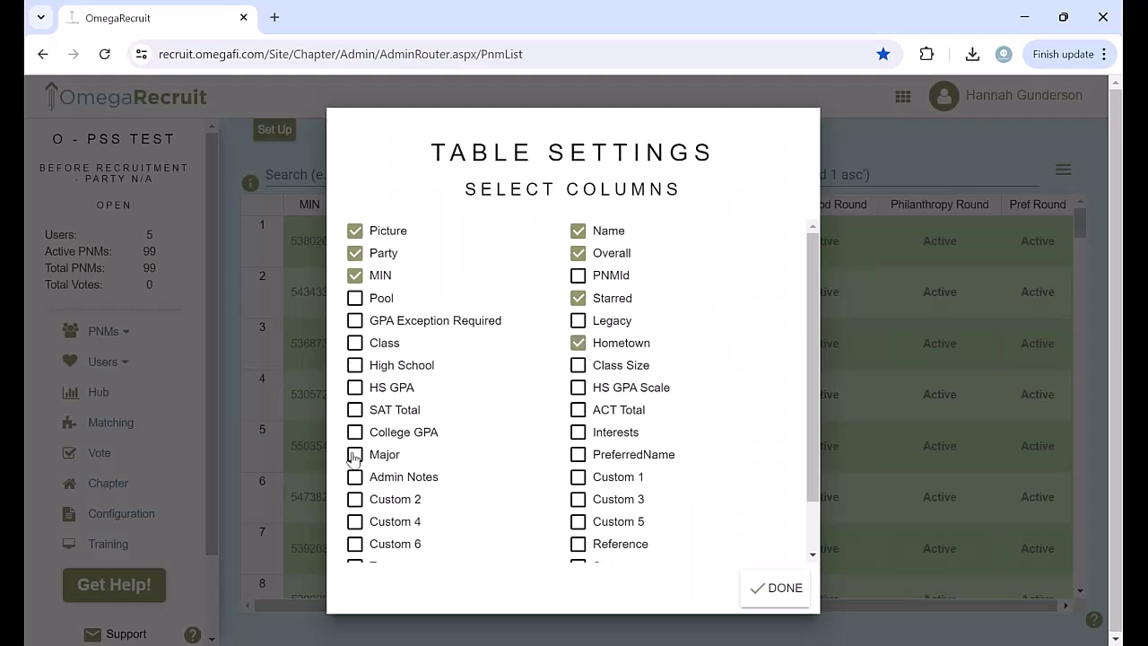
scroll(434, 482, down, 1)
scroll(594, 462, up, 1)
click(769, 588)
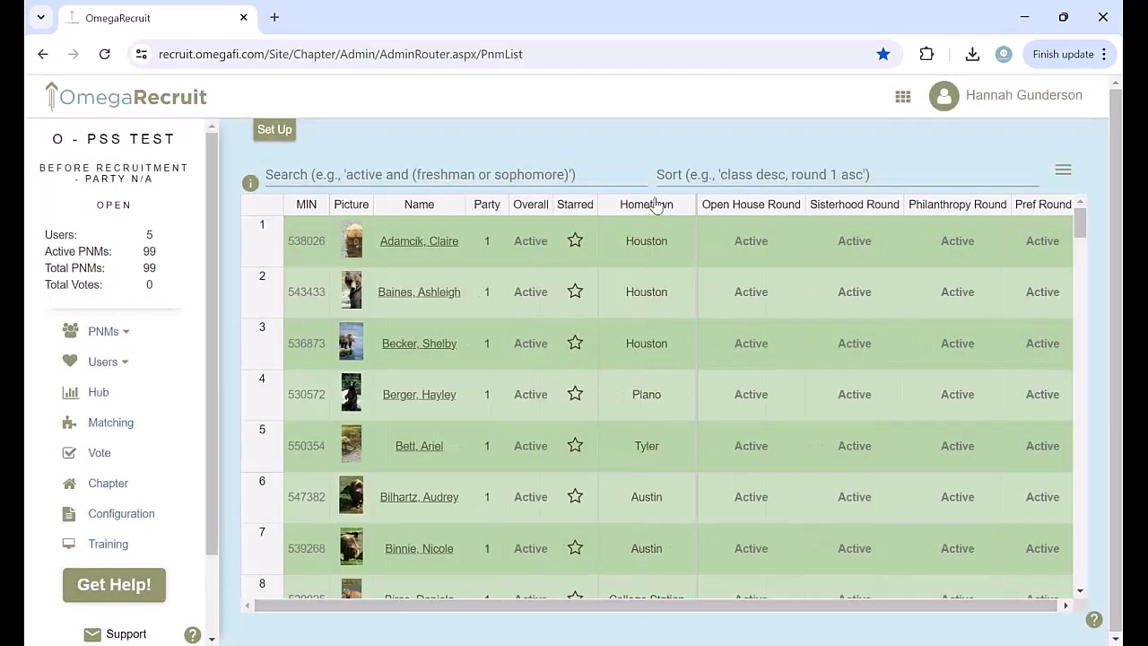
Step: Try moving the Hometown column in among the round columns, and return it to its place beside Starred
drag(658, 210, 897, 236)
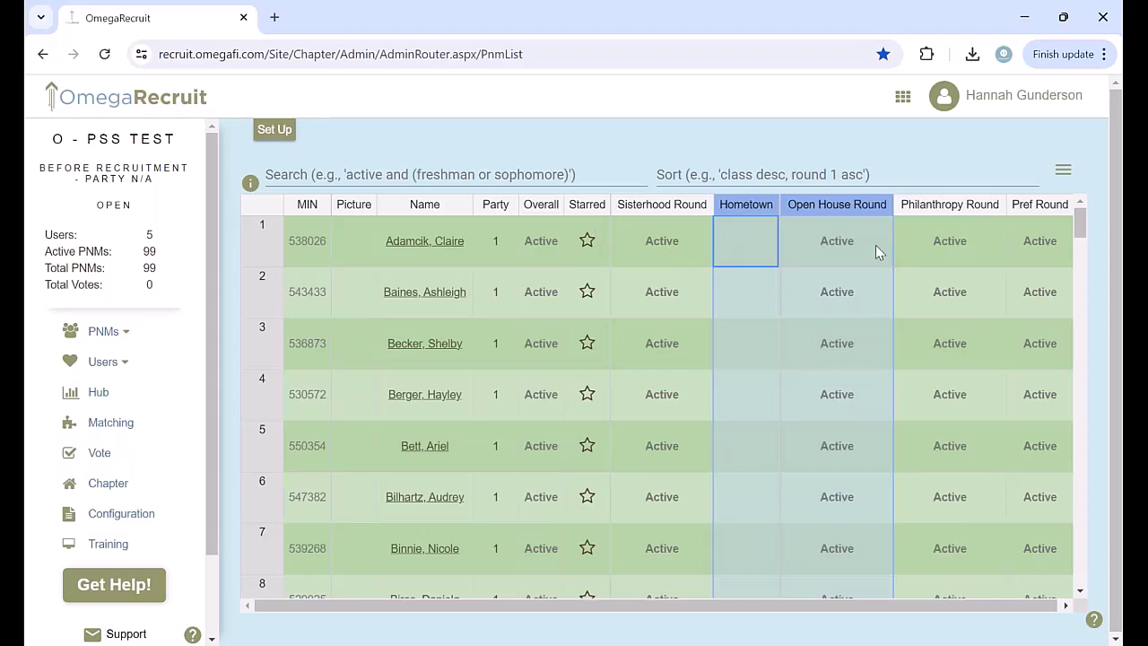
drag(812, 208, 635, 238)
drag(695, 604, 800, 608)
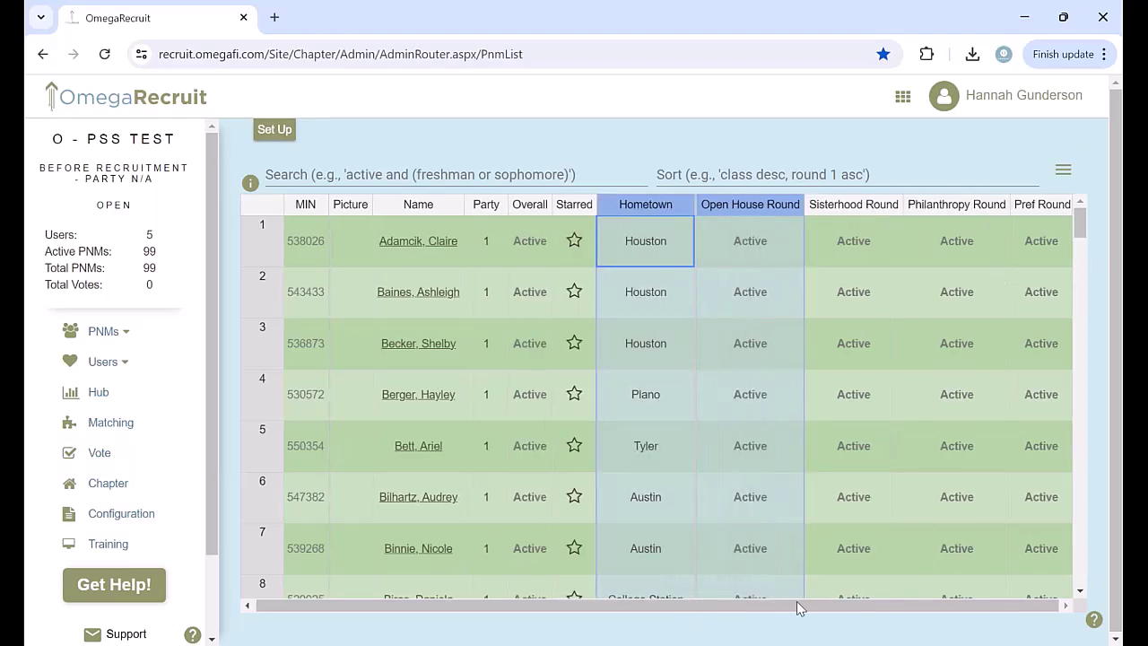
click(929, 145)
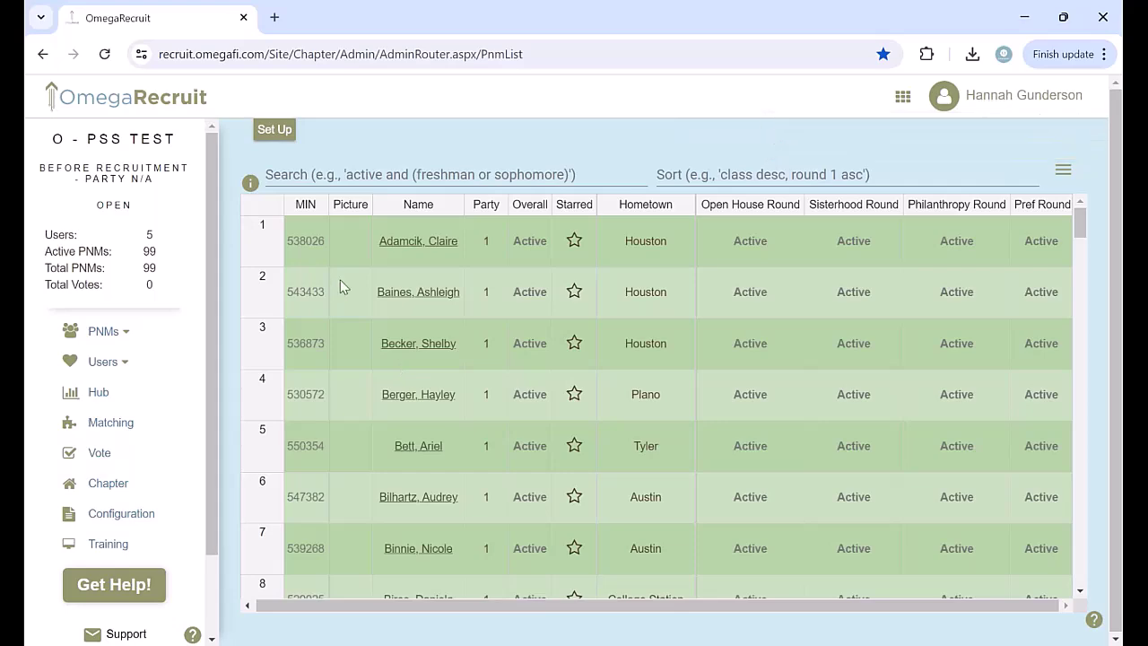
Step: Reopen the setup instructions and read Step 3 Upload Users, Step 4 Advance Round and Party, and Step 5 Upload PNM Parties
click(275, 129)
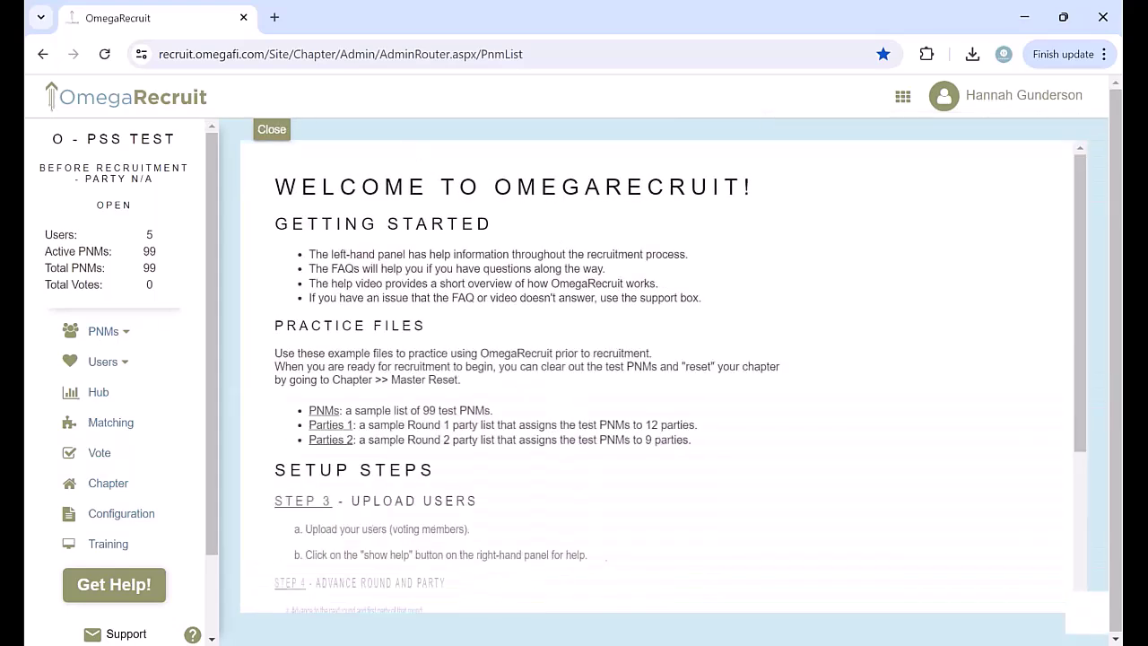
scroll(520, 425, down, 1)
scroll(449, 433, down, 1)
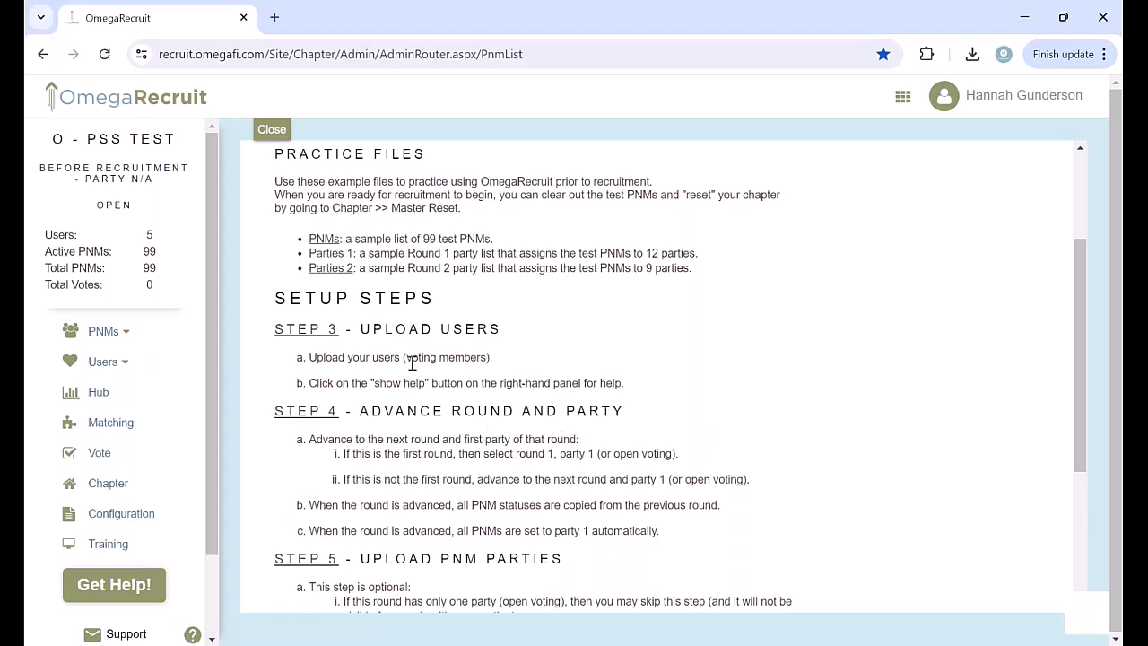
scroll(514, 323, down, 1)
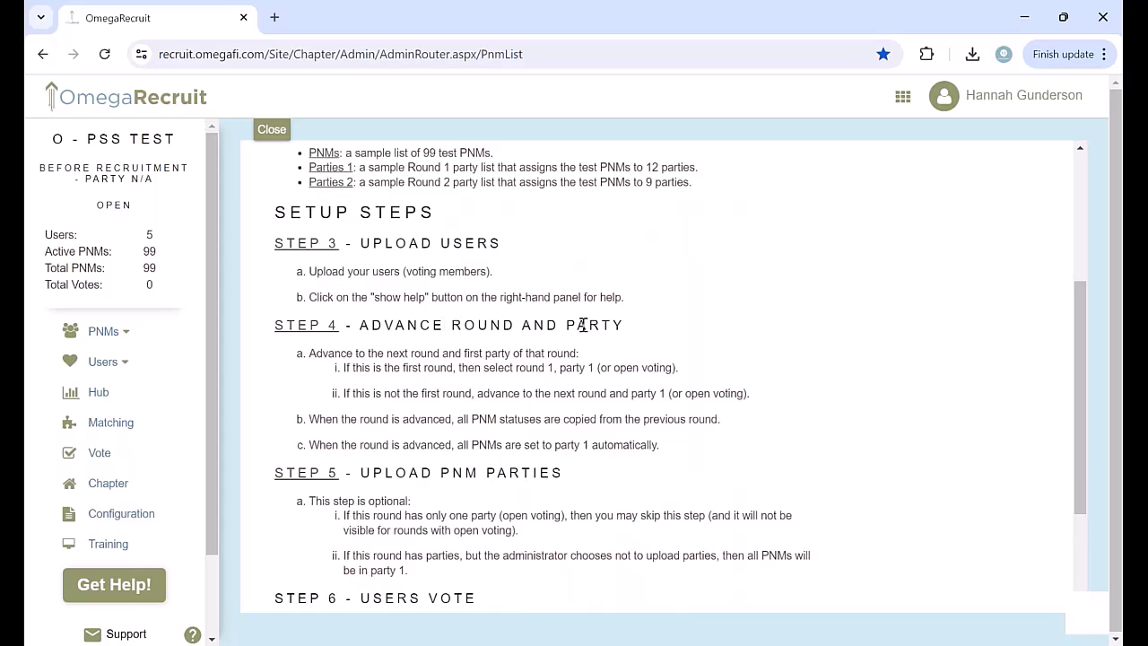
Step: Go to Step 4's round advancement page and check each round's party setting against the saved rounds
click(318, 327)
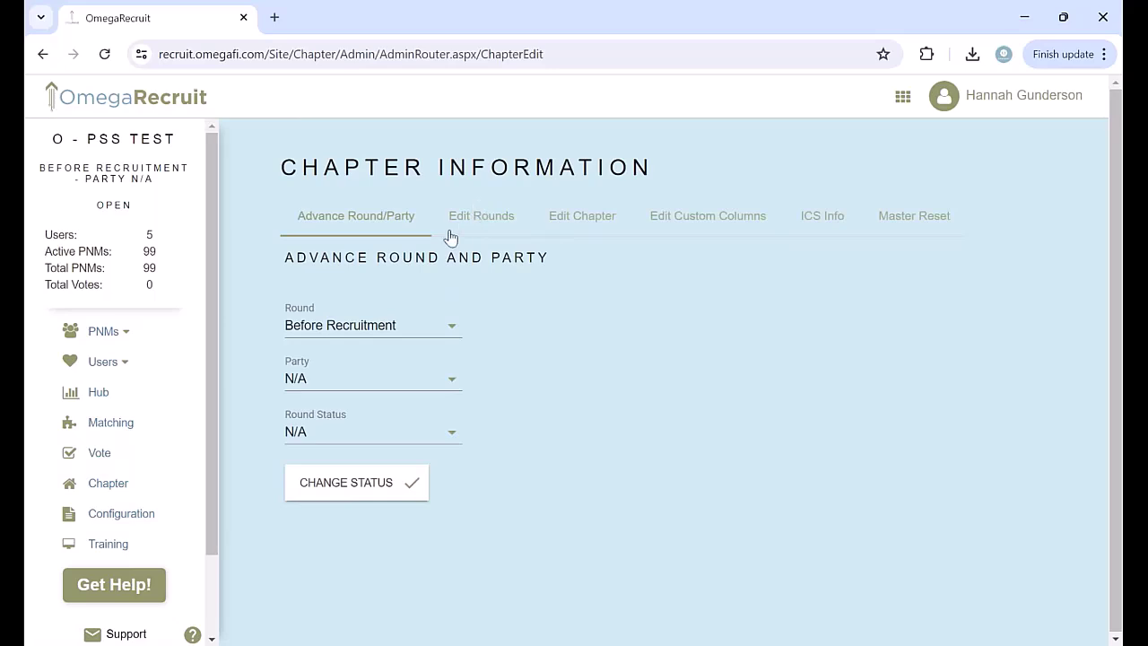
click(483, 224)
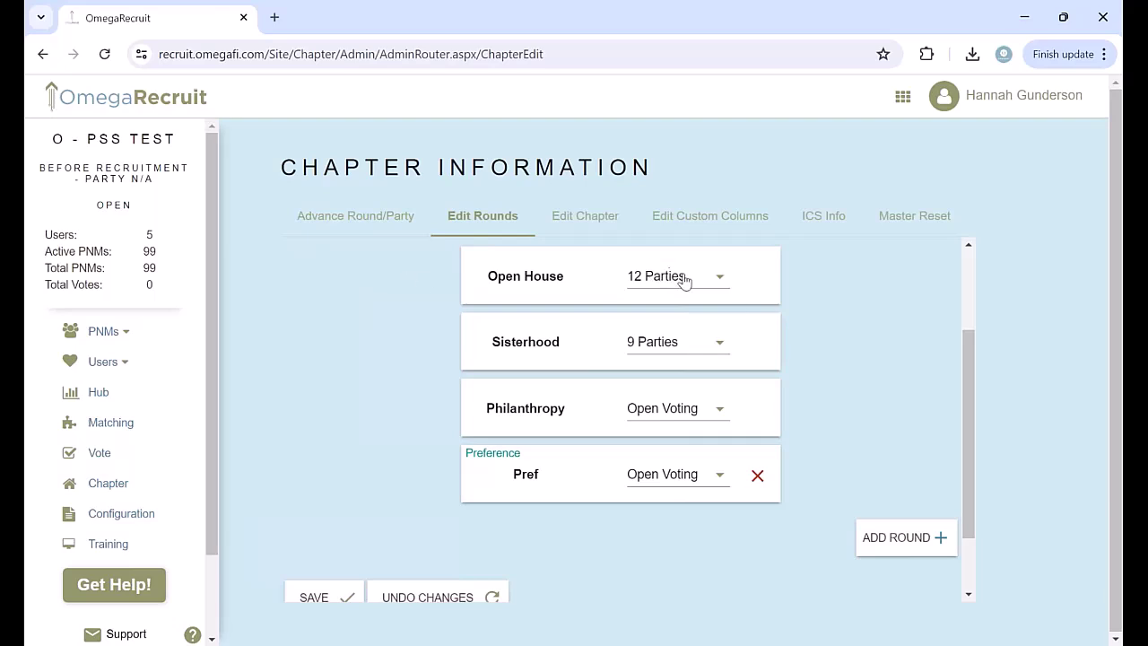
click(319, 220)
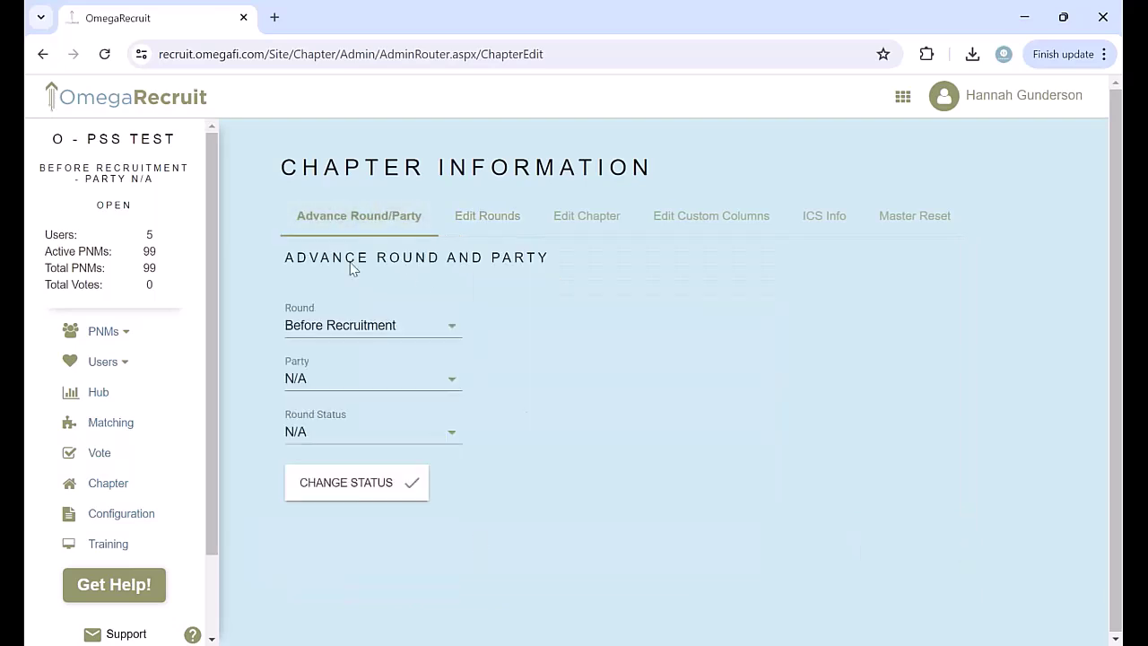
Step: Return to the PNM list's setup steps, go to Step 5 Upload PNM Parties, and open its detailed instructions and examples
click(123, 334)
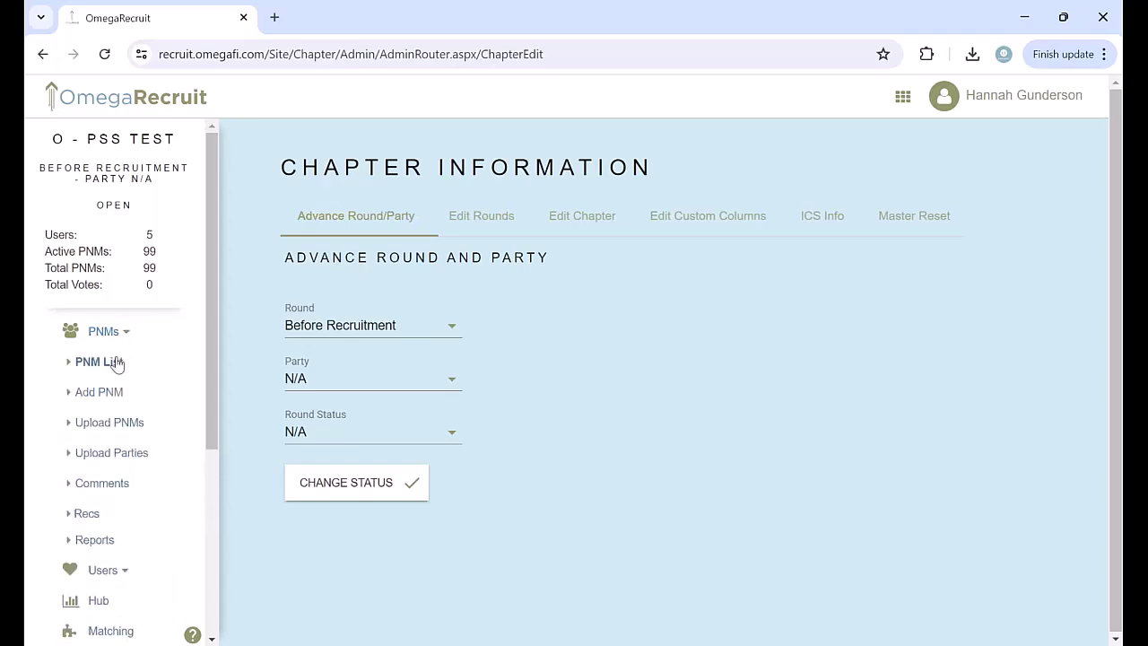
click(115, 360)
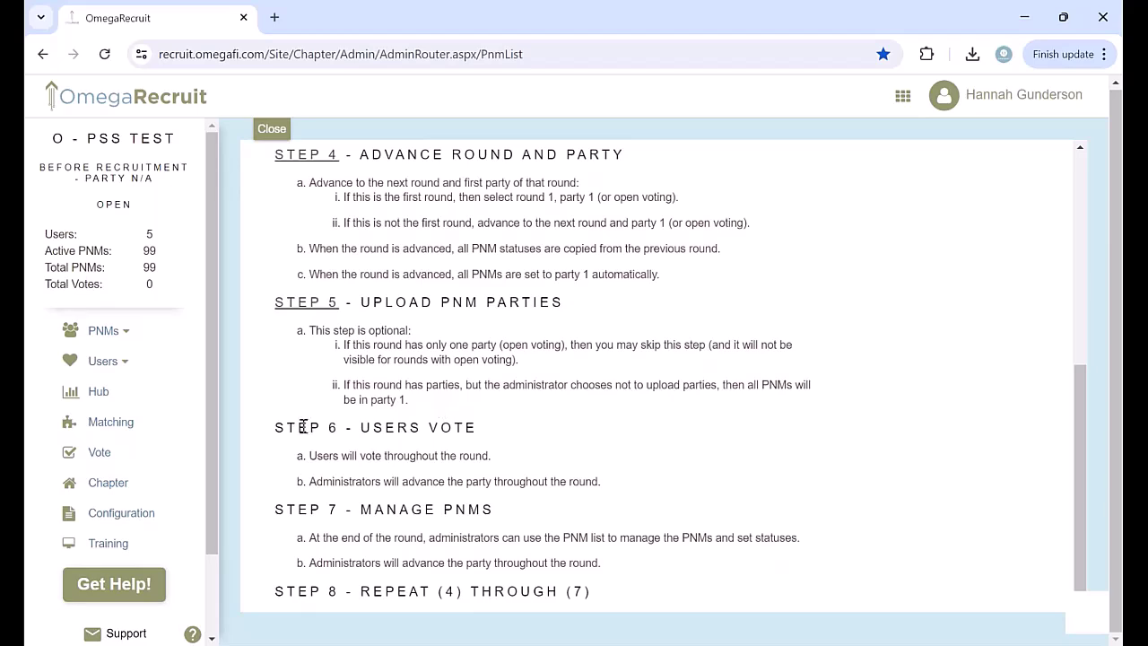
scroll(321, 520, up, 1)
scroll(318, 500, up, 2)
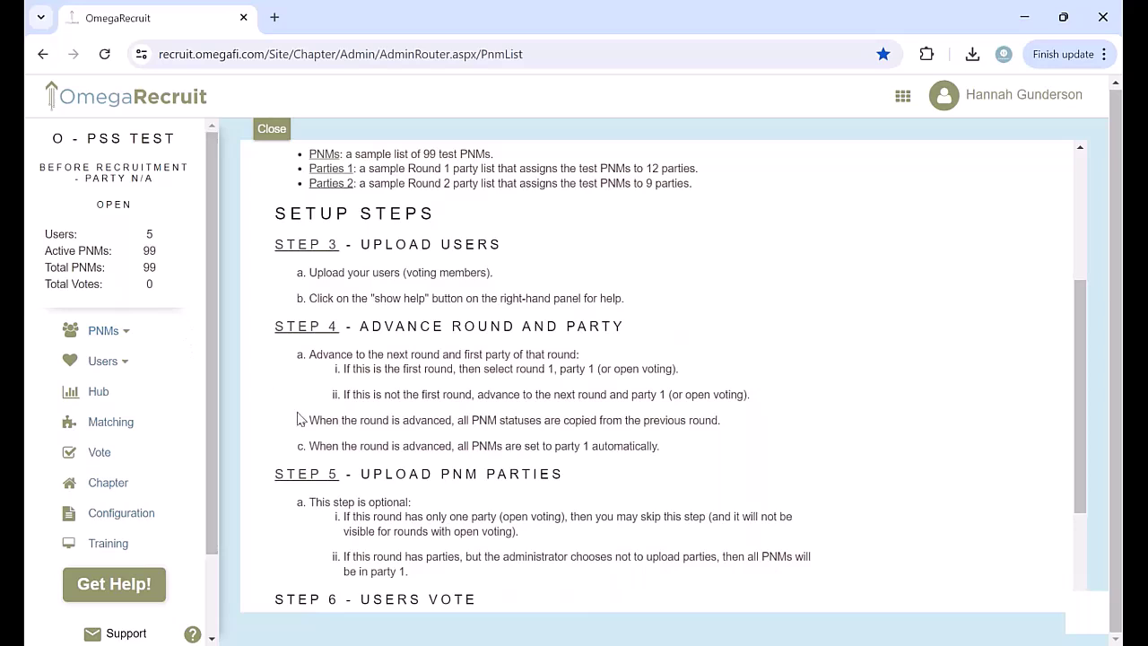
click(302, 483)
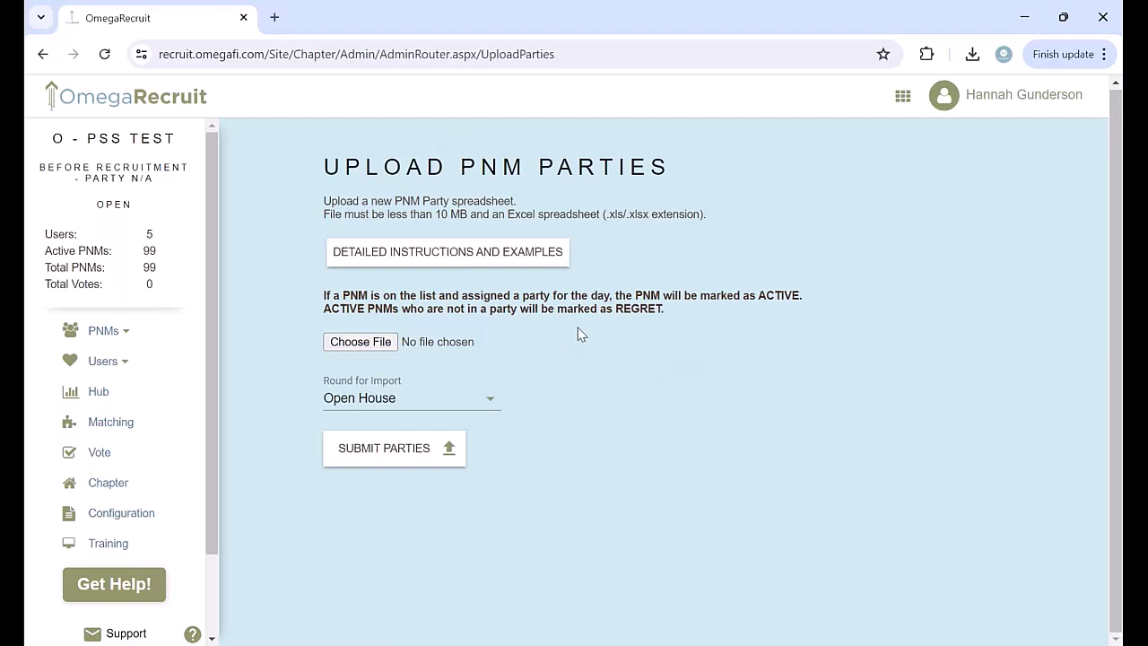
click(498, 258)
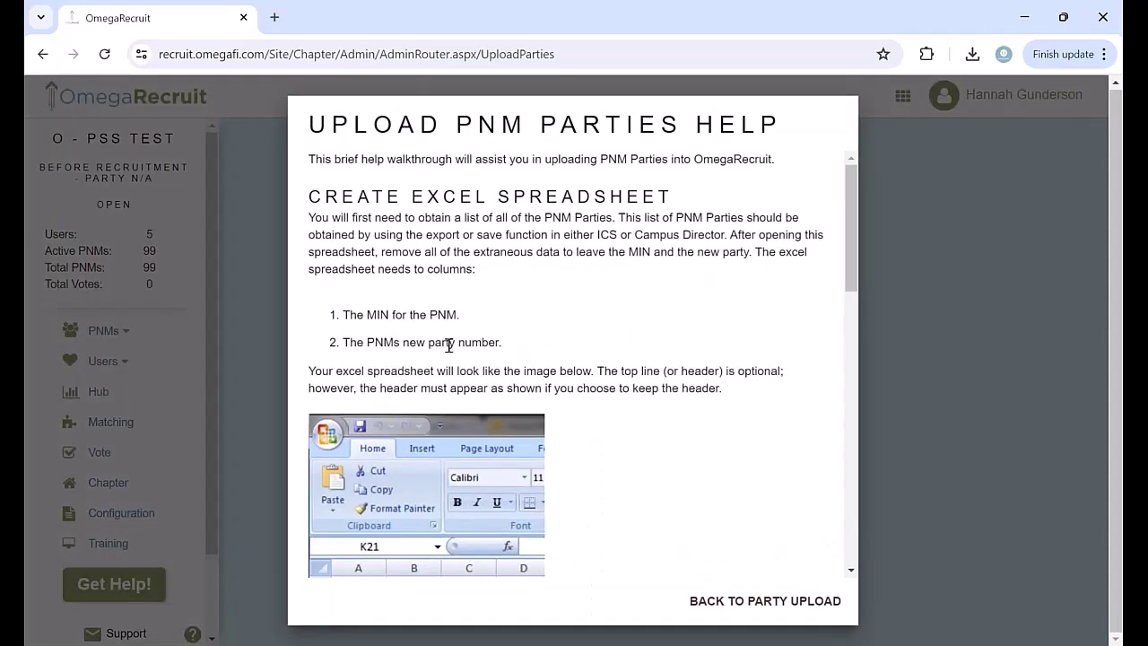
Step: Read the party upload help on the MIN and Party columns and the XLS save format, and close it
scroll(452, 340, down, 3)
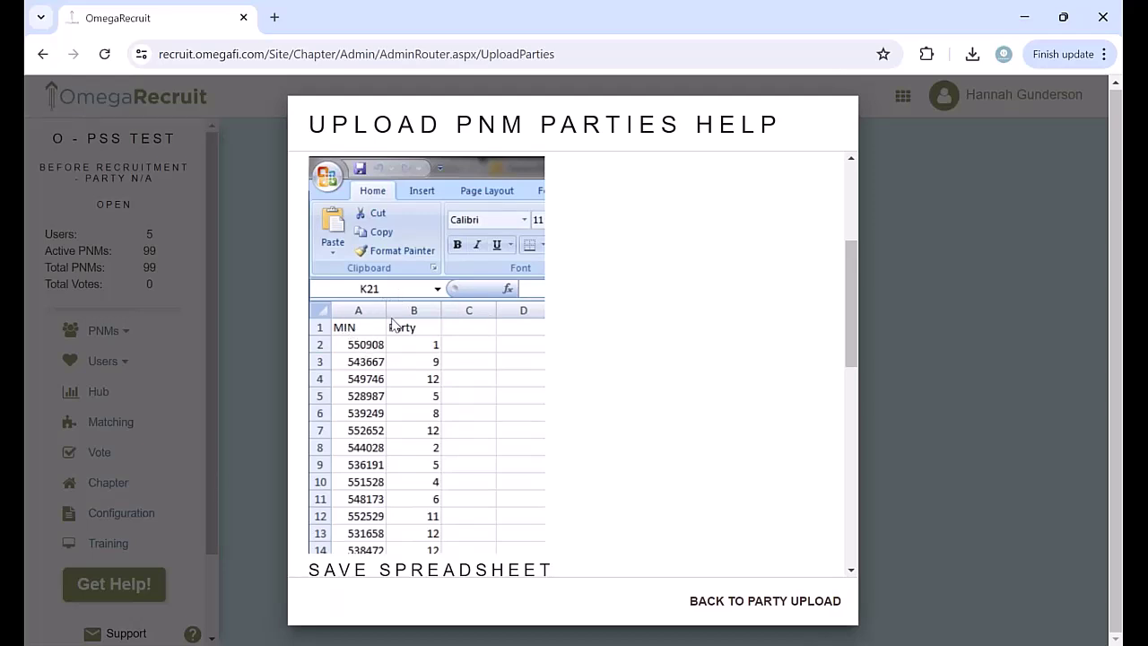
scroll(403, 345, up, 3)
scroll(388, 512, down, 1)
scroll(389, 429, down, 1)
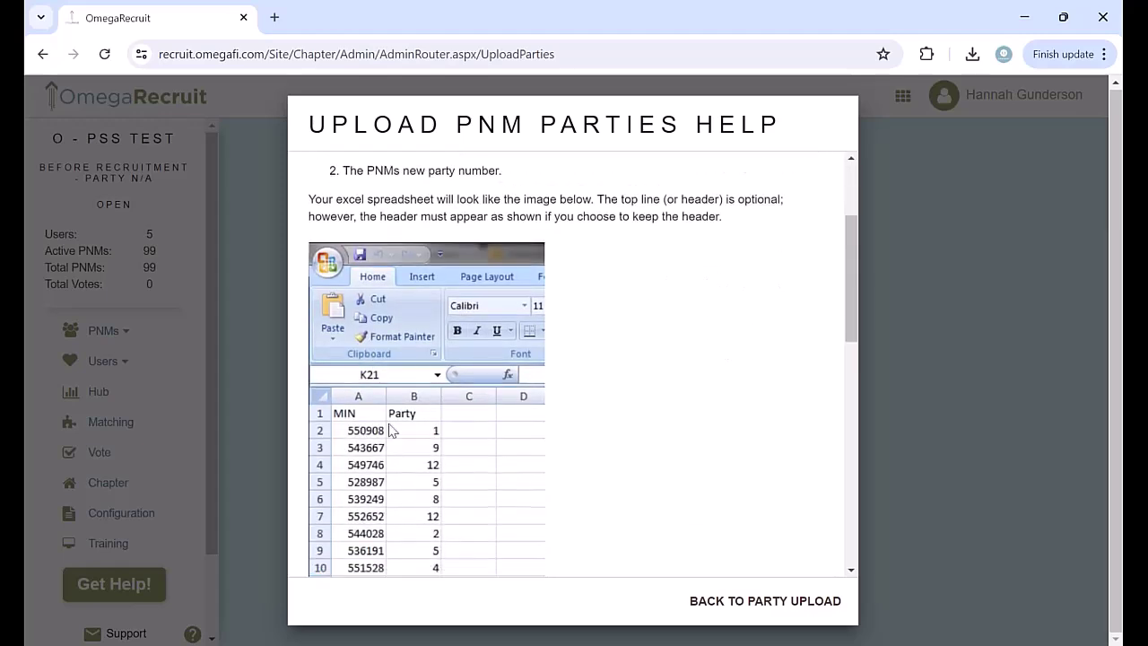
scroll(426, 513, down, 2)
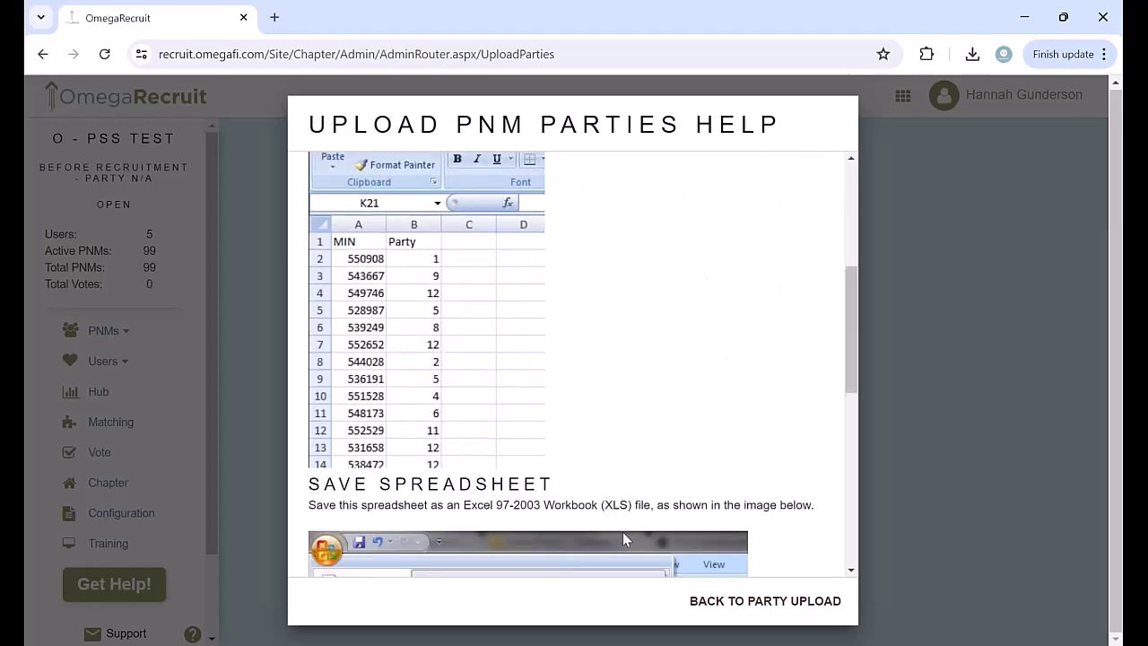
scroll(622, 532, down, 2)
drag(463, 333, 625, 333)
click(585, 328)
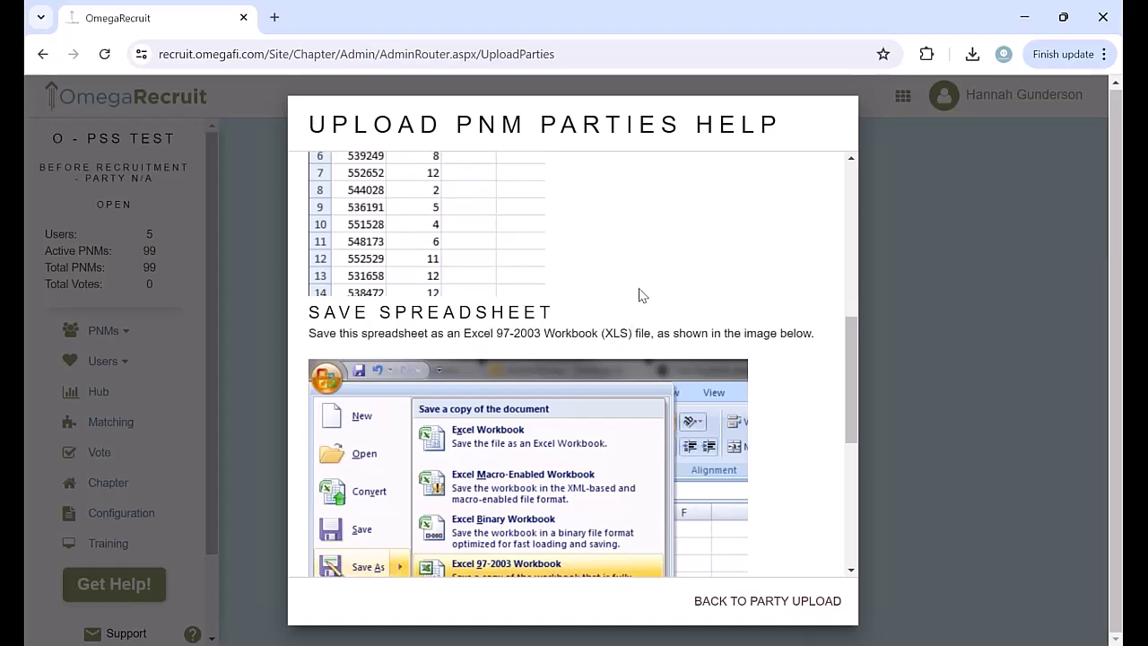
scroll(610, 305, down, 4)
click(992, 261)
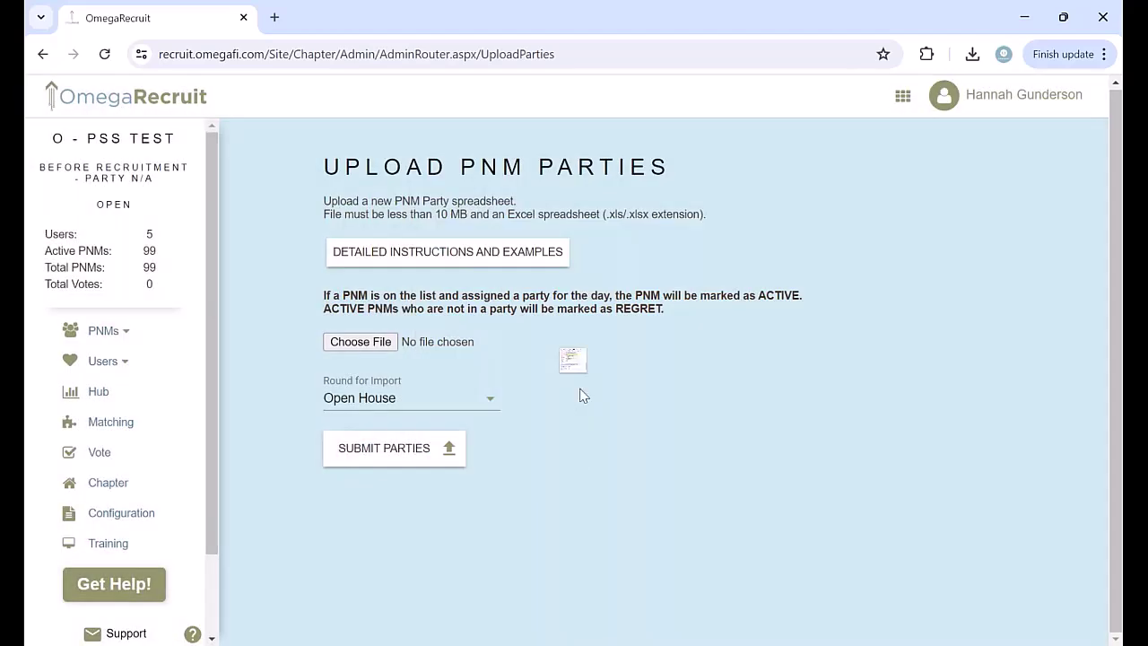
Step: Upload the parties1 (5).xls spreadsheet as the PNM parties for the Open House round
click(367, 349)
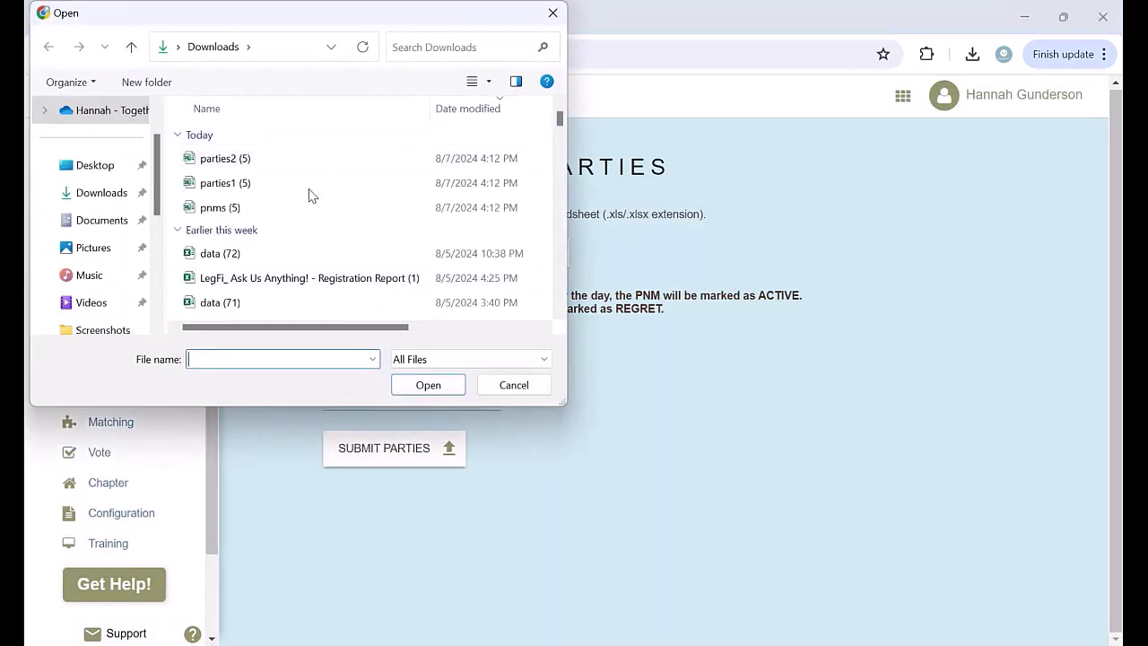
click(306, 194)
click(428, 384)
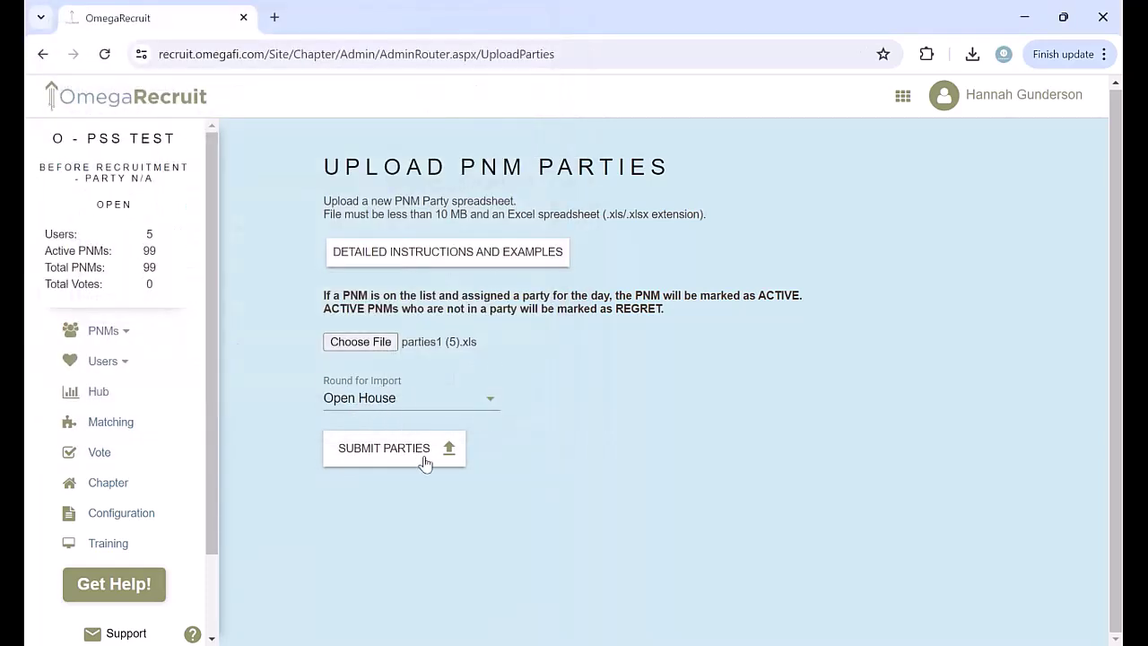
click(378, 457)
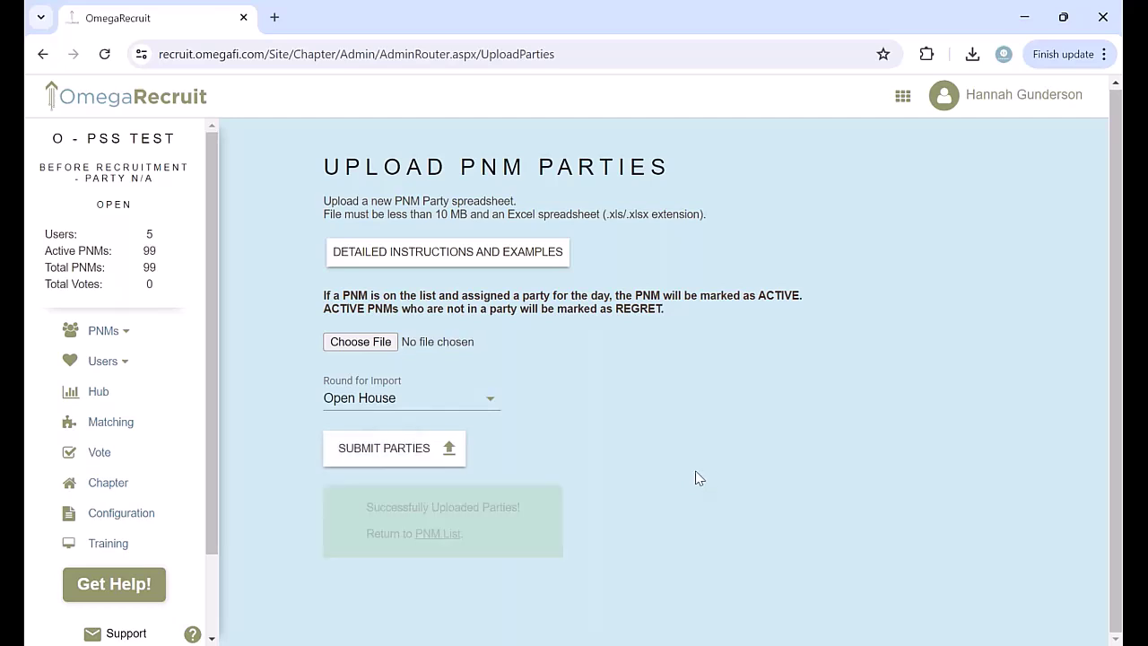
Step: Go to the chapter's round advancement page and change the status to Open House, Party 1, Open
click(101, 334)
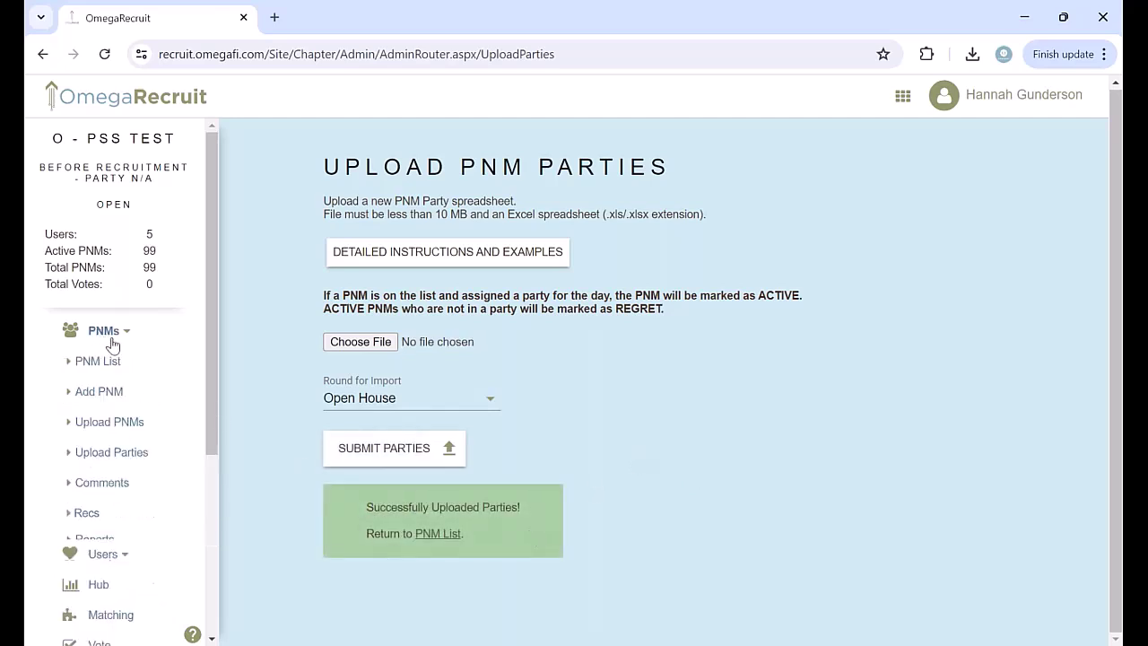
click(128, 363)
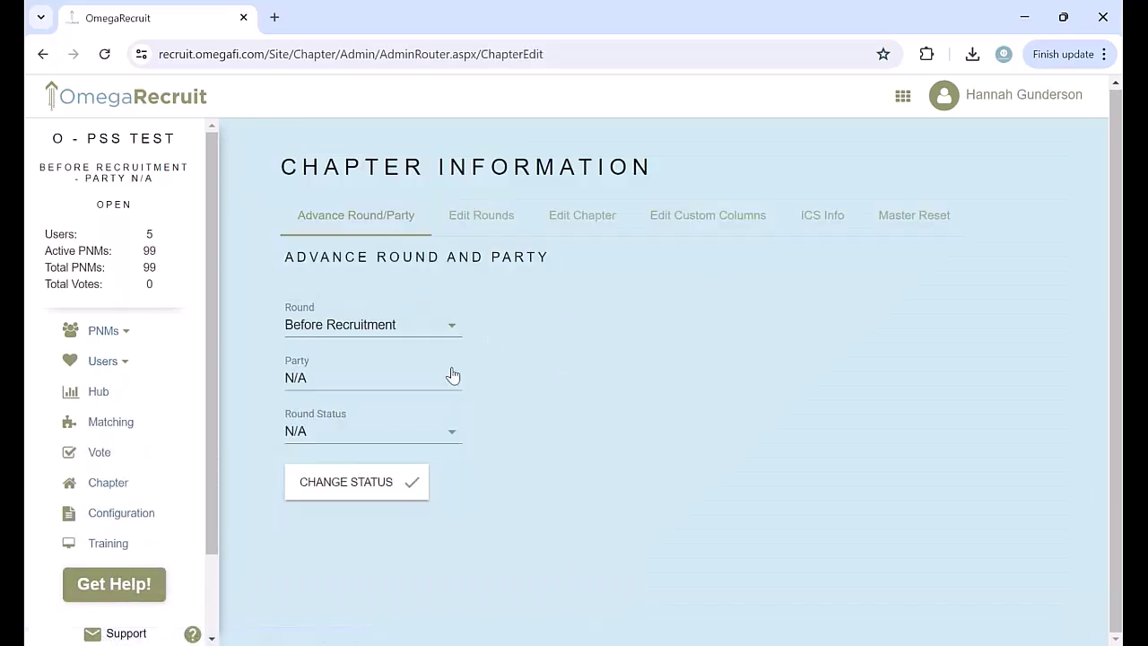
click(401, 328)
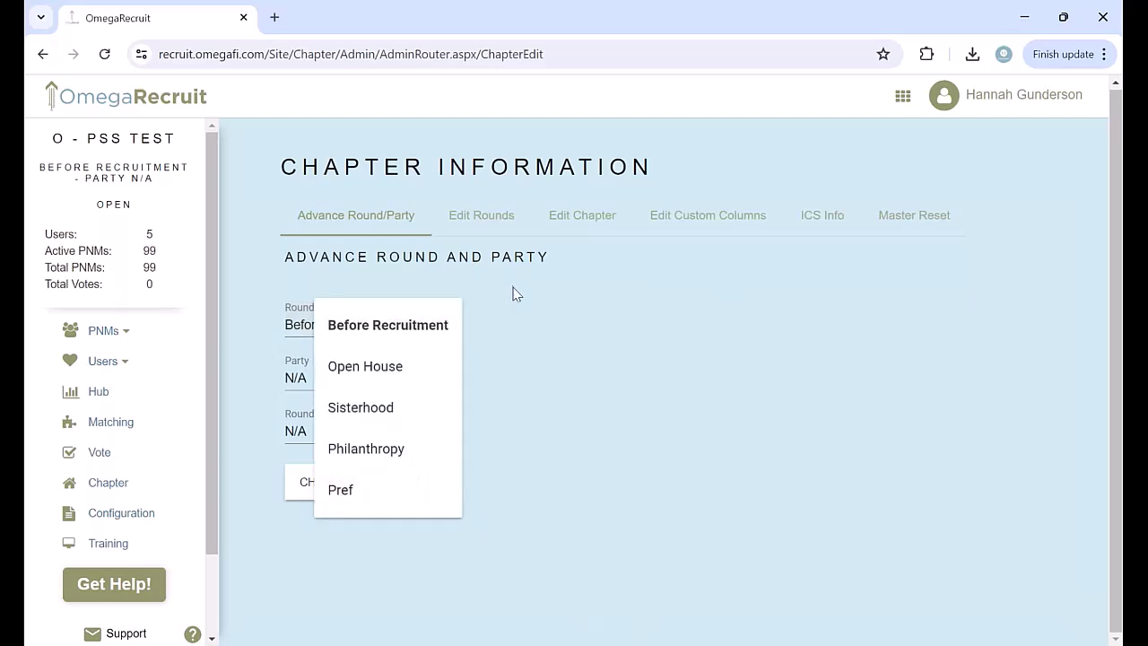
click(388, 373)
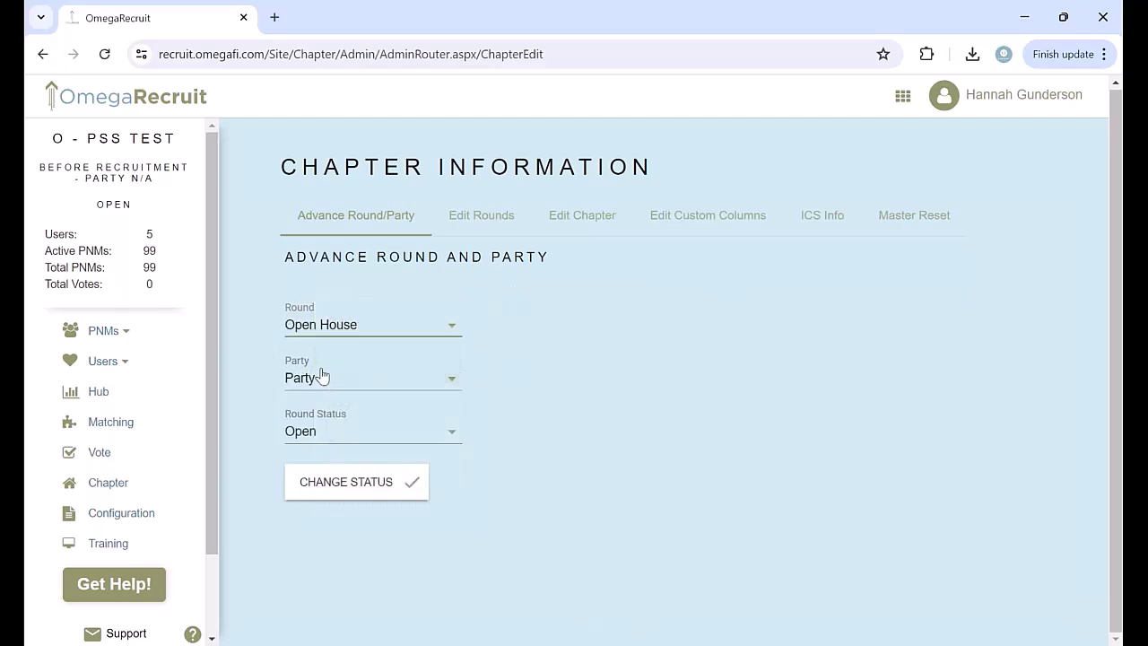
click(384, 489)
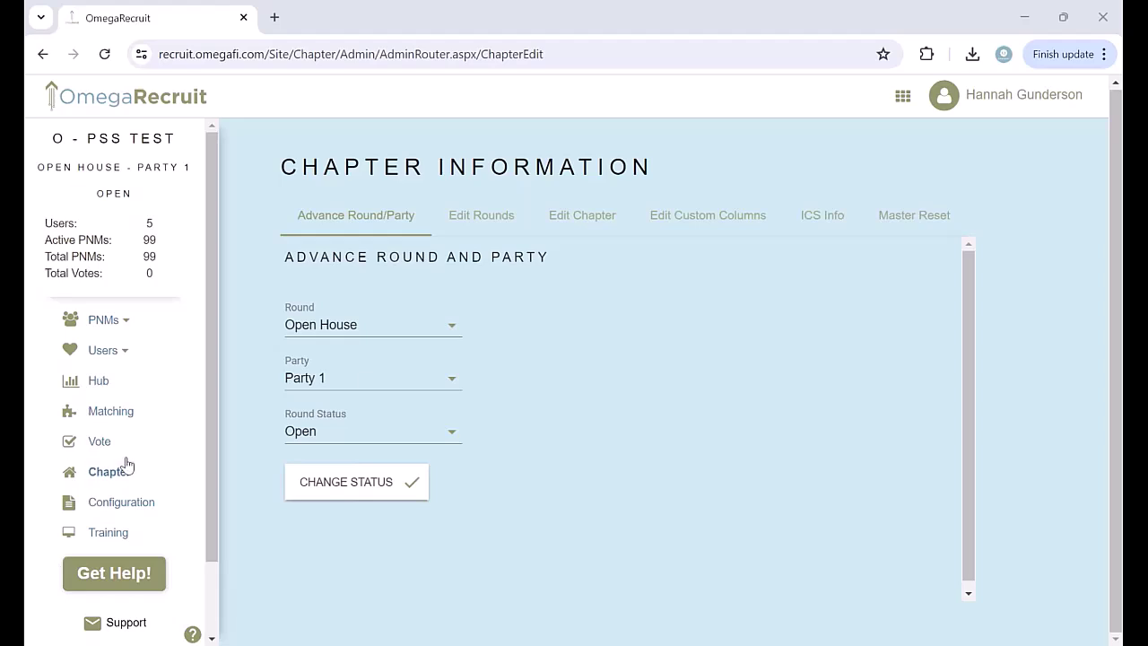
Step: Check the chapter's round settings and read the ballot page's notice about who can cast votes
click(483, 217)
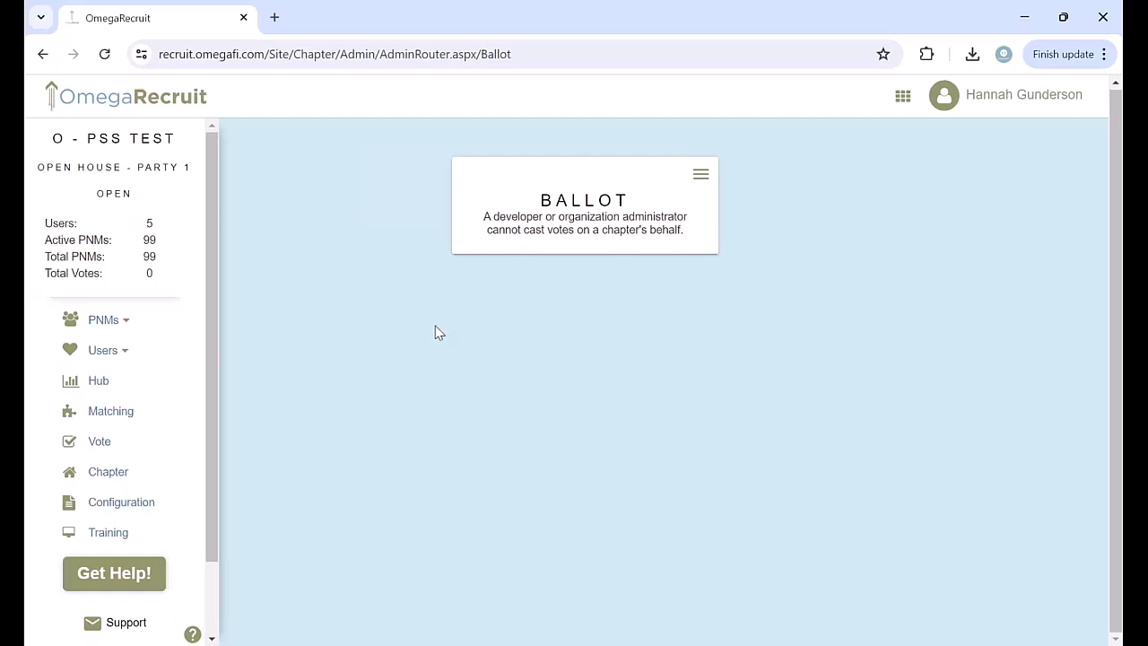
drag(484, 216, 628, 231)
click(626, 245)
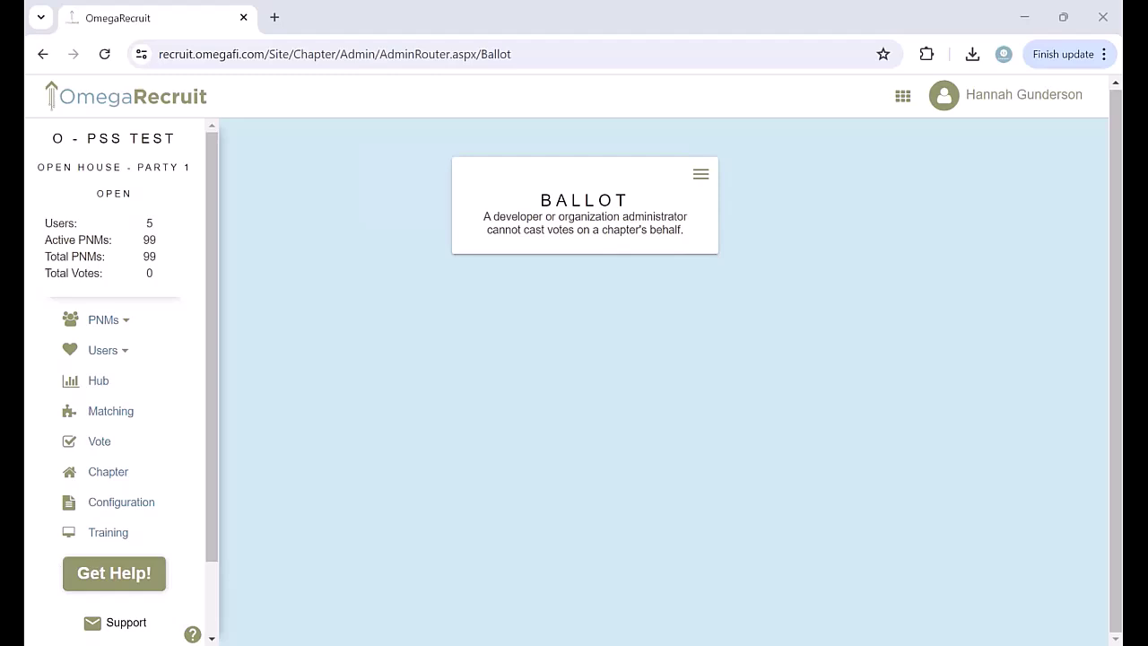
Step: Return to the chapter's round advancement page and reapply the Open House, Party 1, Open status
click(109, 475)
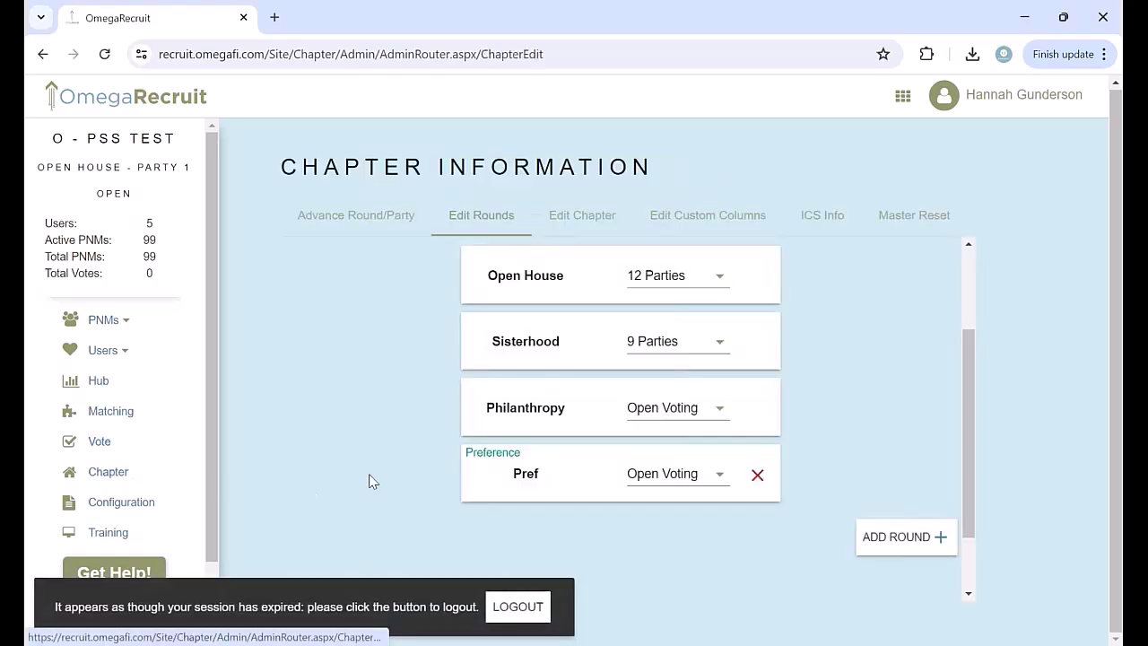
click(348, 218)
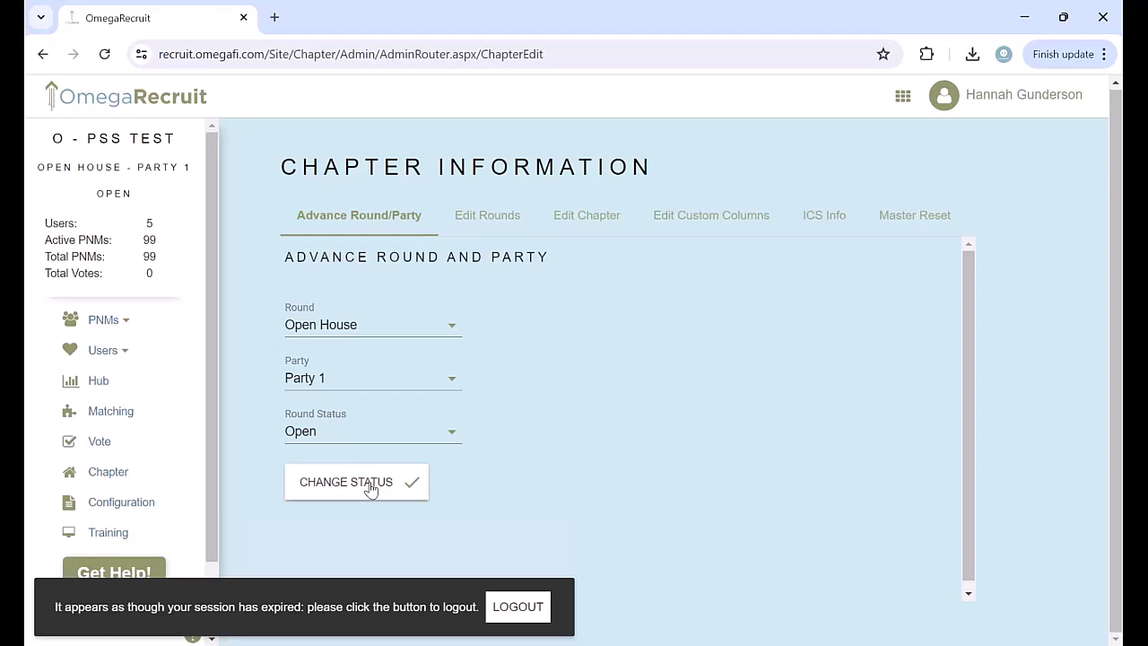
click(371, 485)
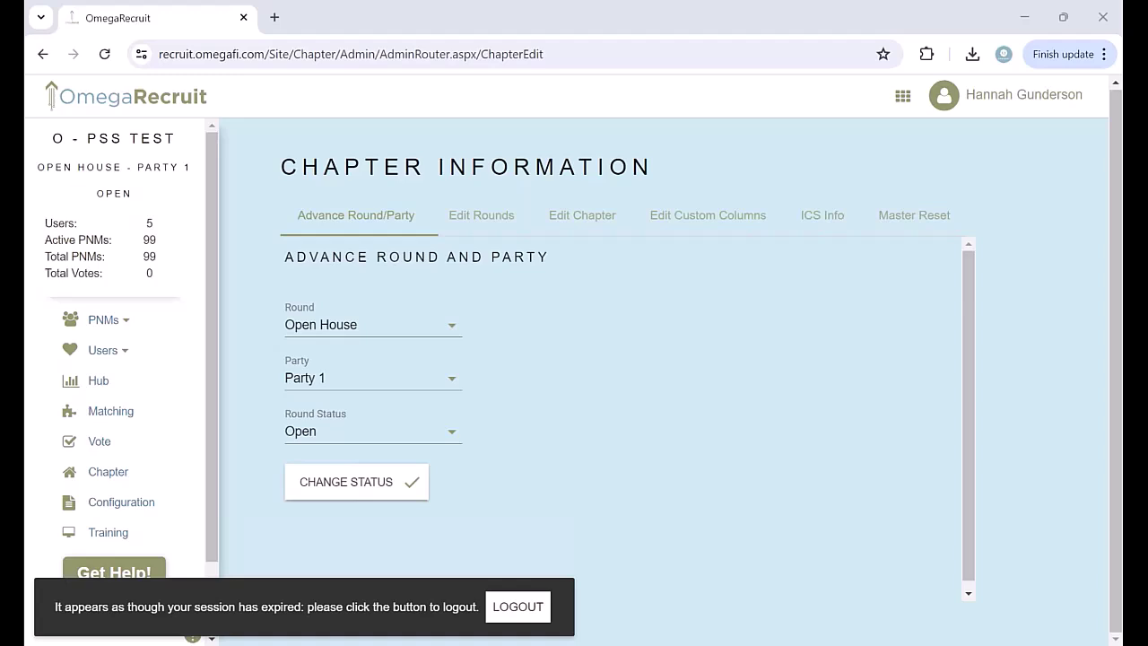
Step: Switch to the incognito window's ballot and look through the PNMs selectable for Open House Party 1
key(alt+Tab)
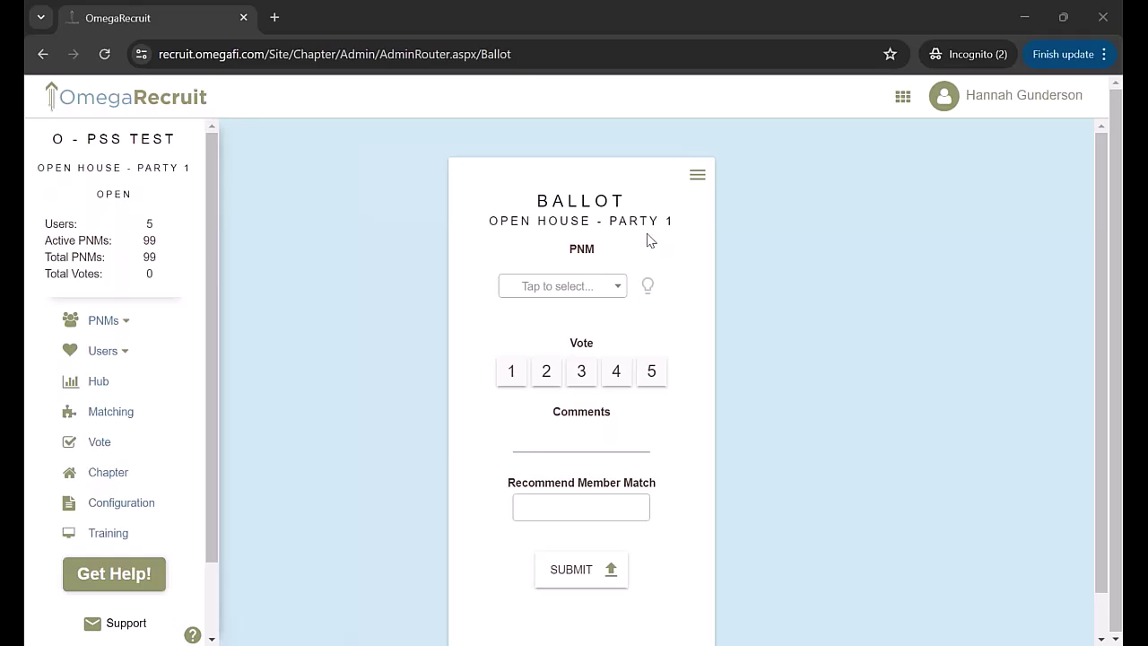
click(611, 287)
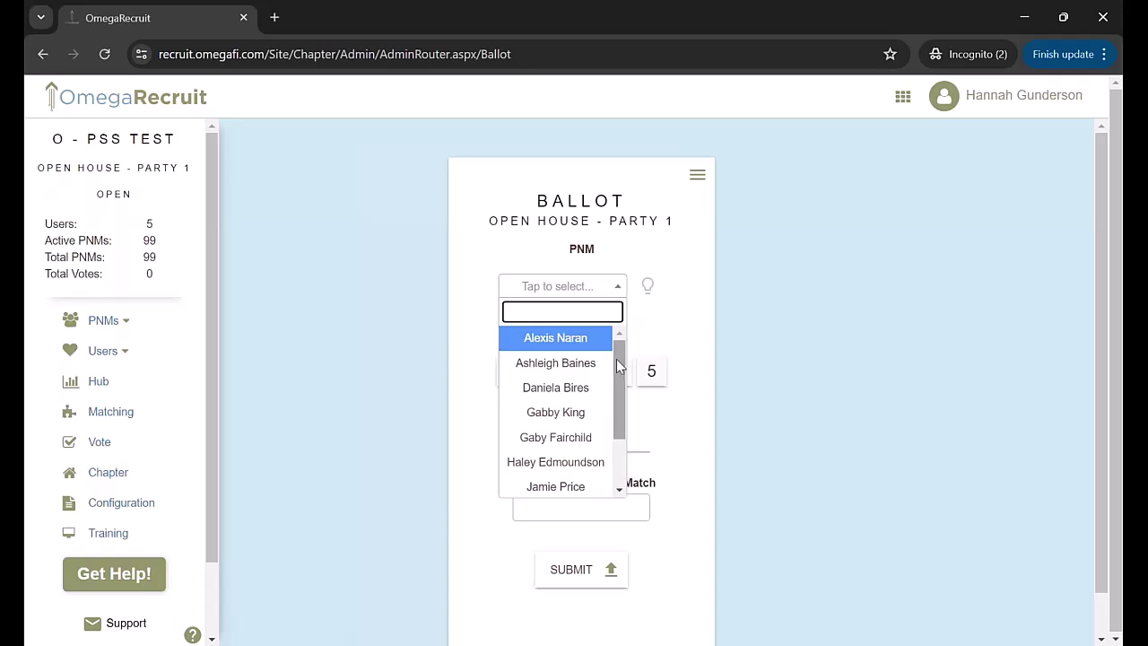
scroll(594, 362, down, 1)
scroll(594, 363, up, 1)
scroll(594, 362, down, 1)
scroll(619, 349, up, 1)
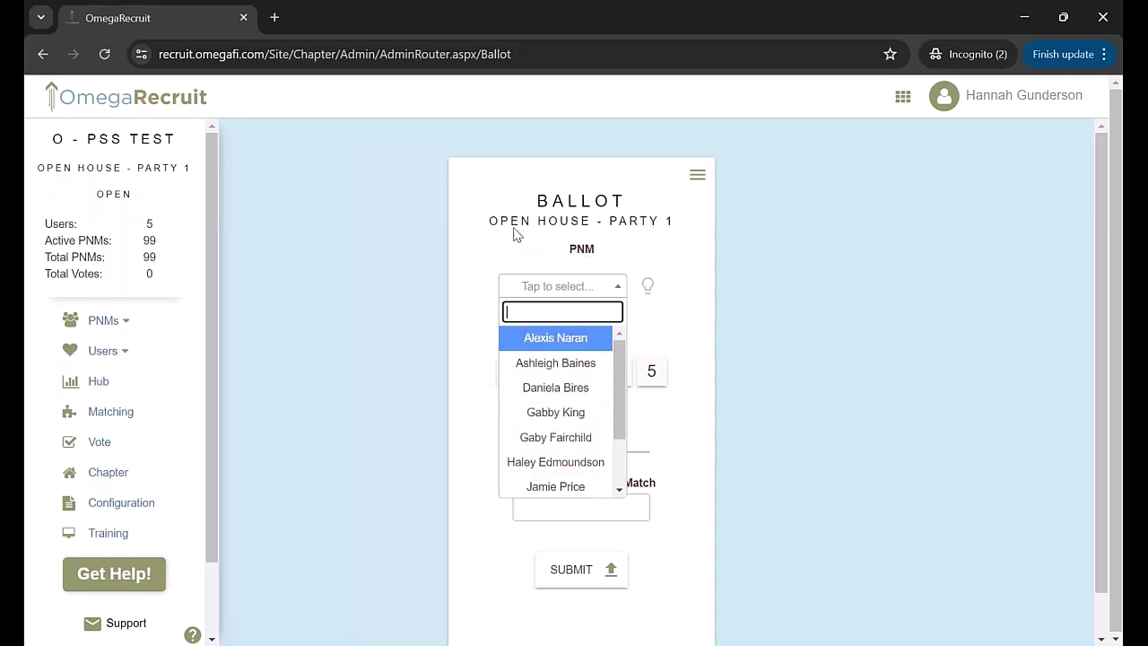
scroll(606, 391, down, 3)
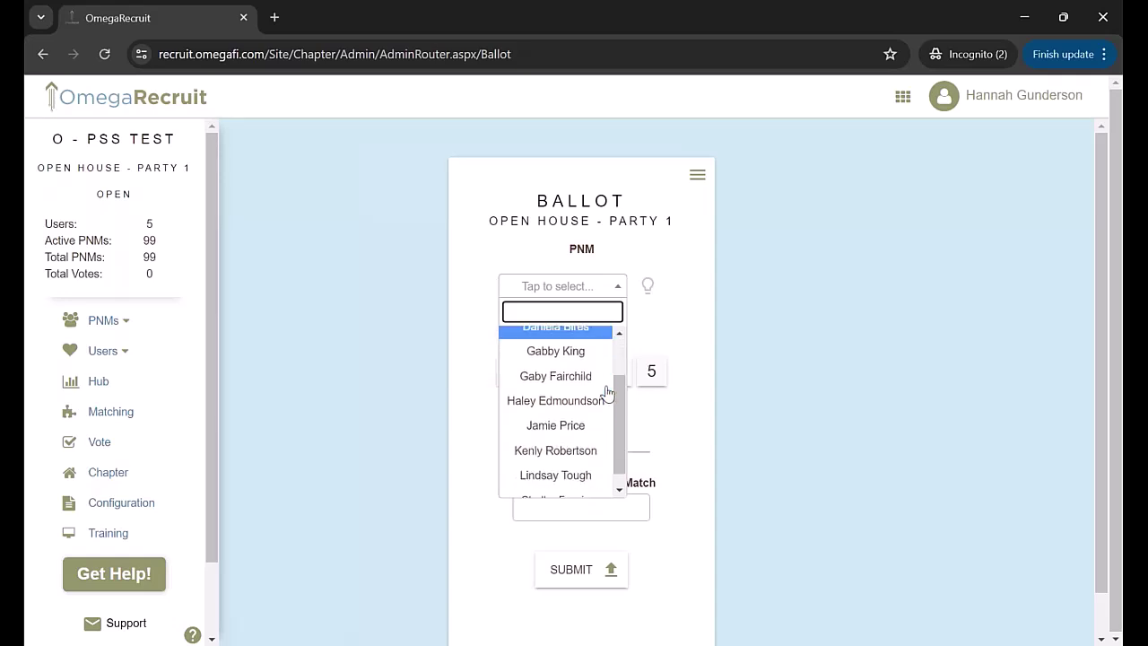
scroll(607, 395, up, 3)
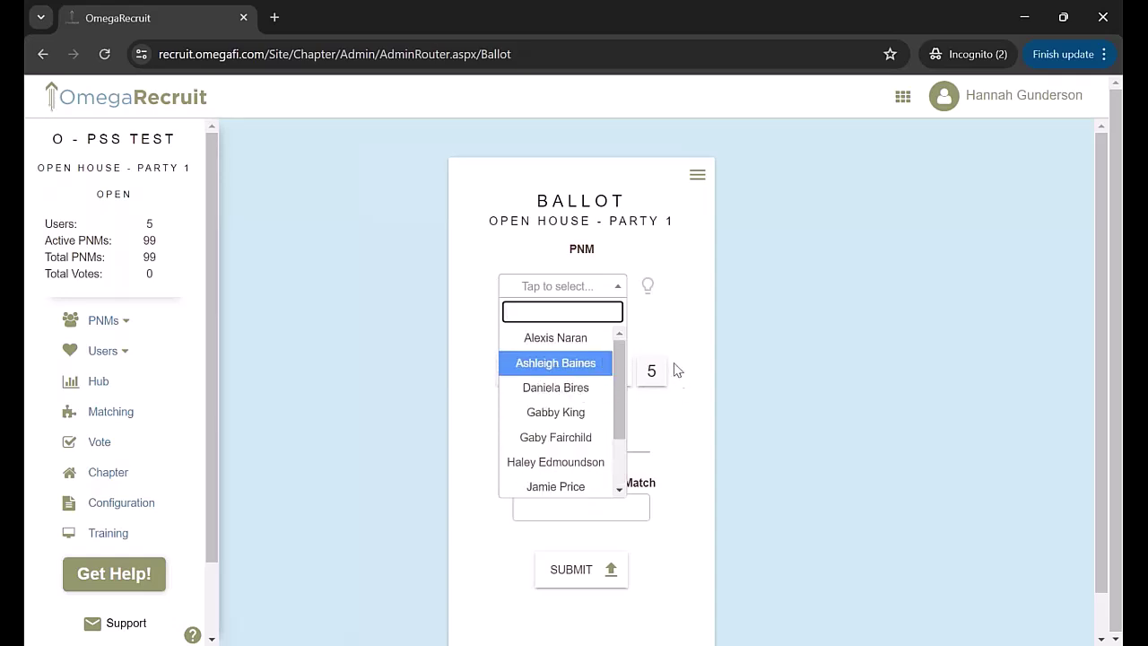
Step: Select the second PNM on the ballot, read her profile details, and return to the voting form
click(549, 366)
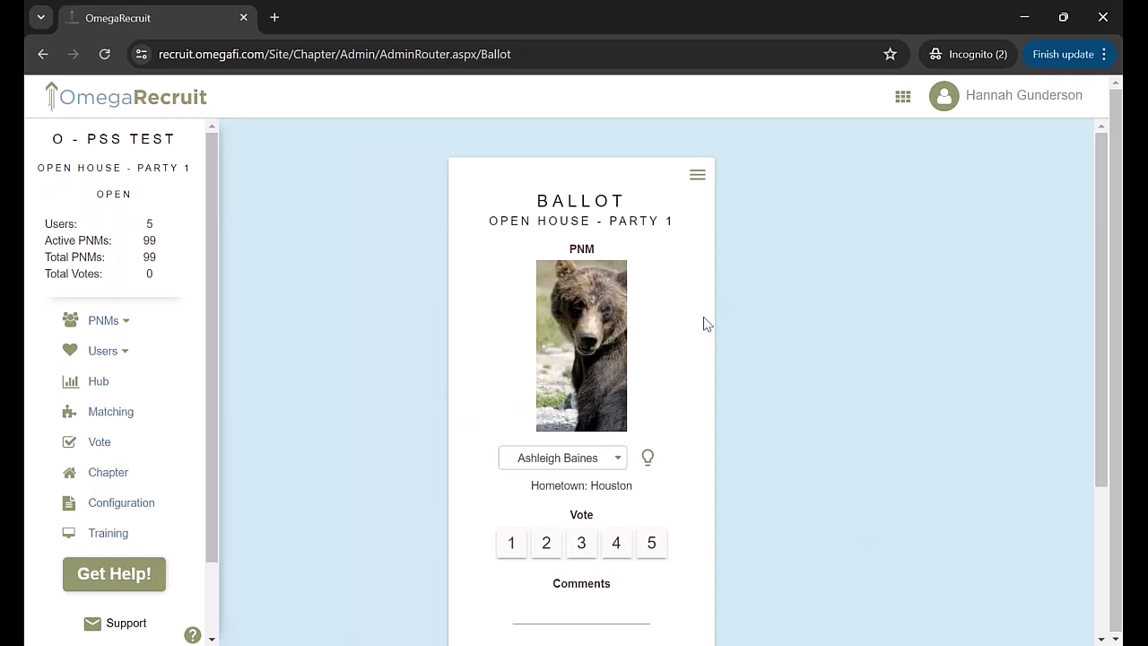
scroll(705, 325, down, 1)
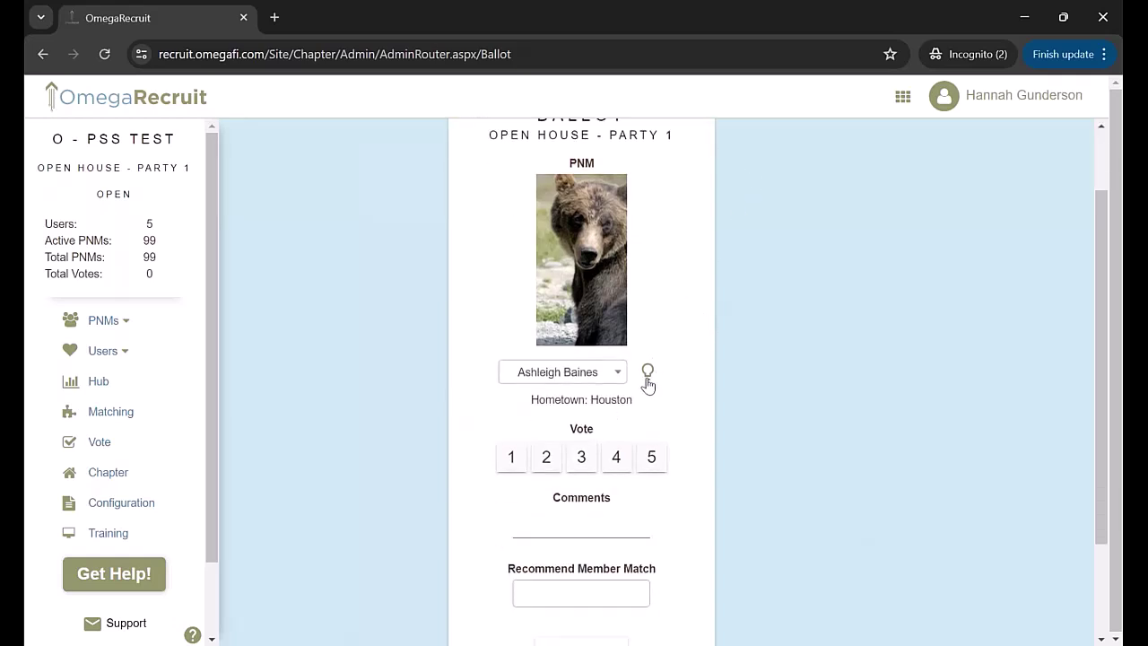
click(647, 374)
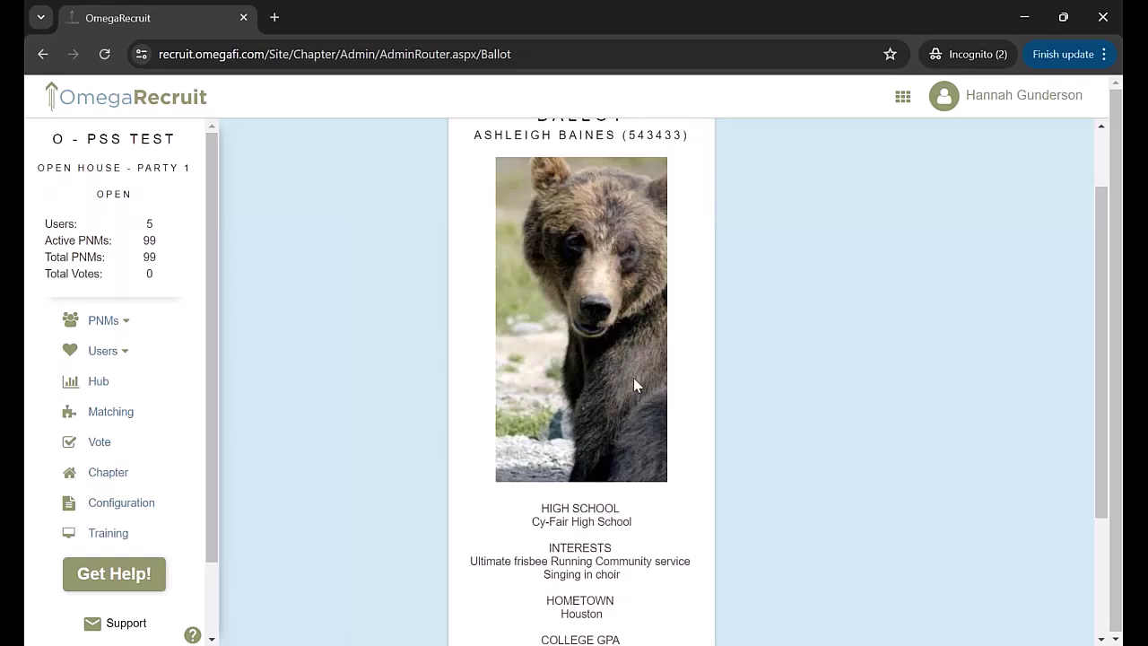
scroll(628, 385, down, 2)
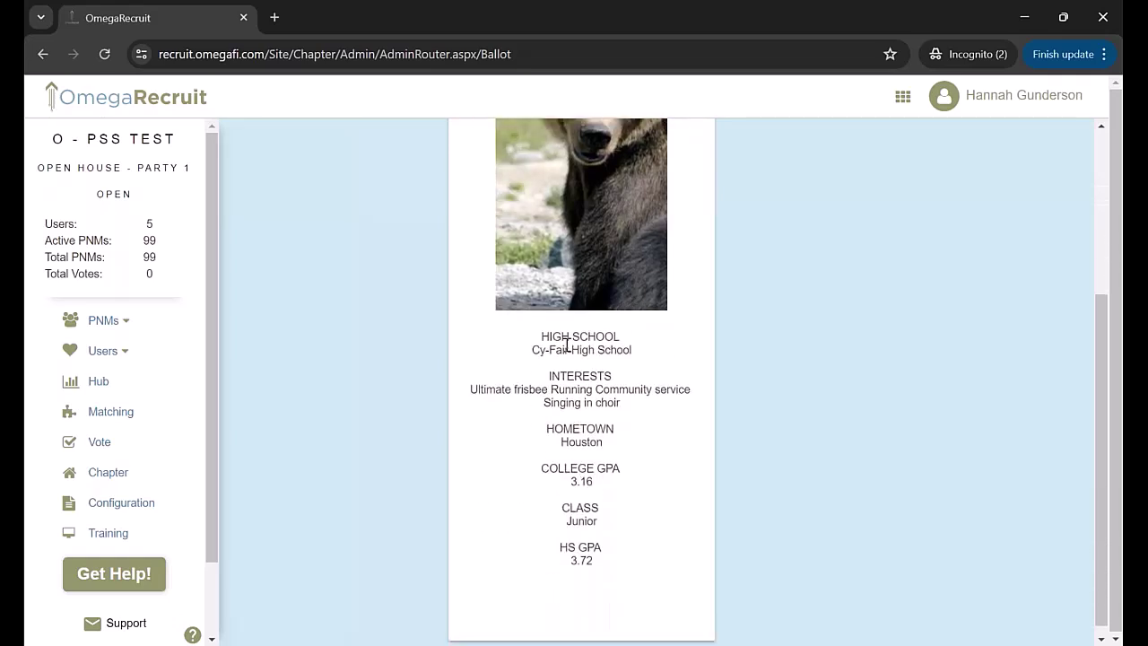
scroll(603, 512, up, 2)
scroll(596, 476, up, 1)
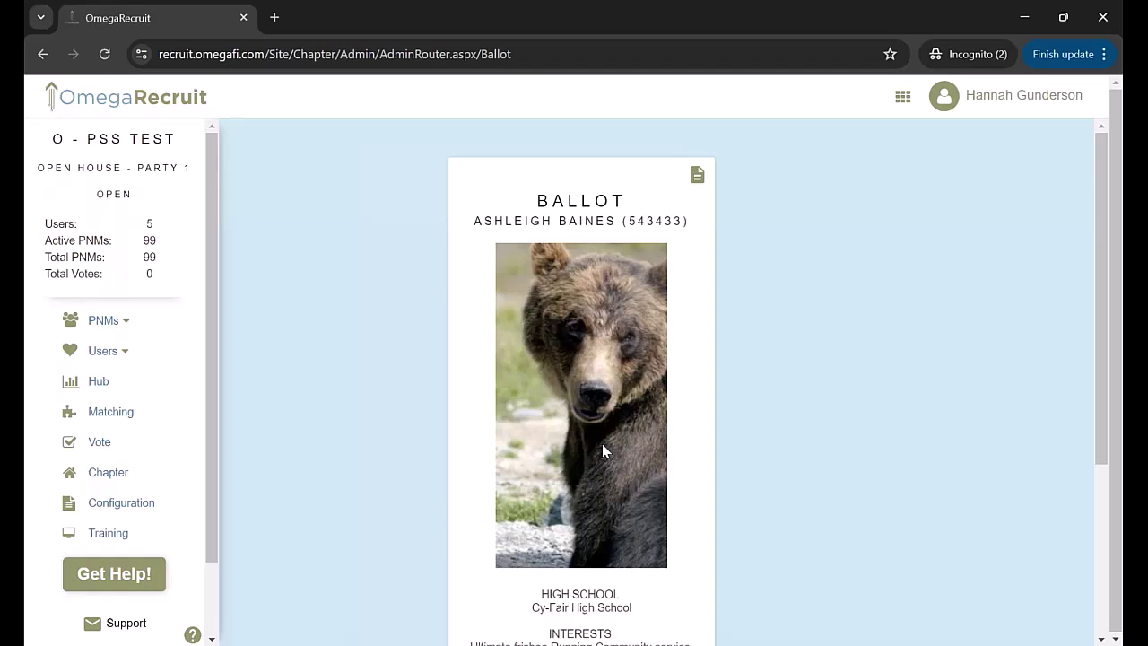
scroll(677, 376, down, 2)
scroll(679, 397, up, 2)
click(696, 179)
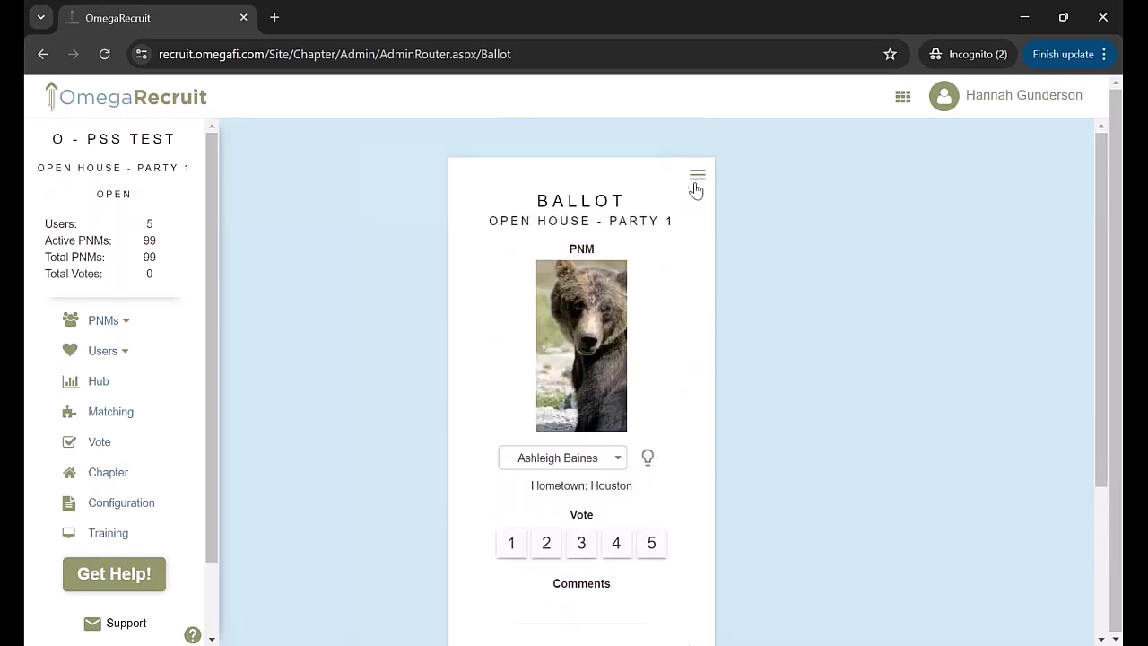
Step: Reselect the same PNM from the ballot's list and review her high school, interests, hometown, GPA, and class details
click(607, 458)
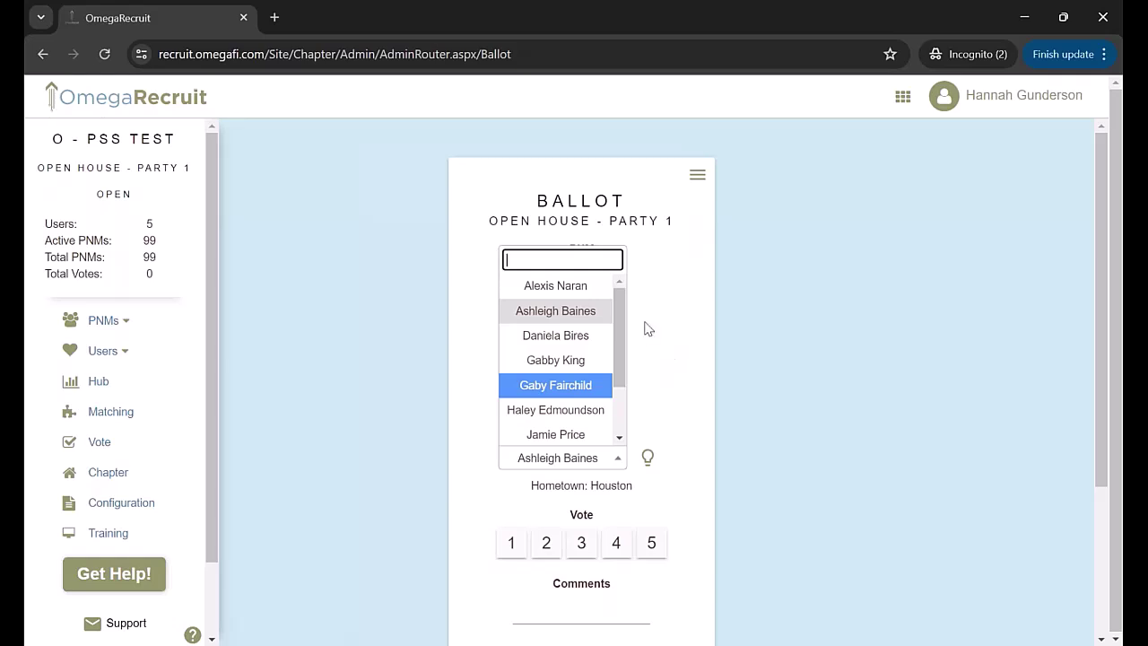
click(583, 311)
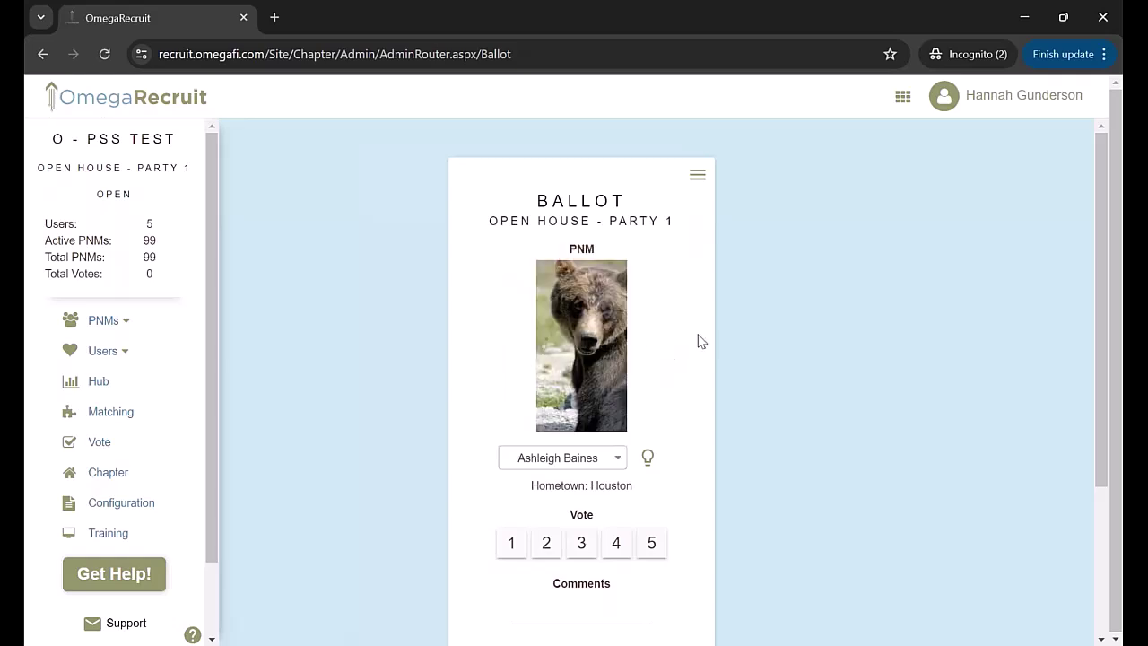
click(647, 458)
scroll(649, 431, down, 2)
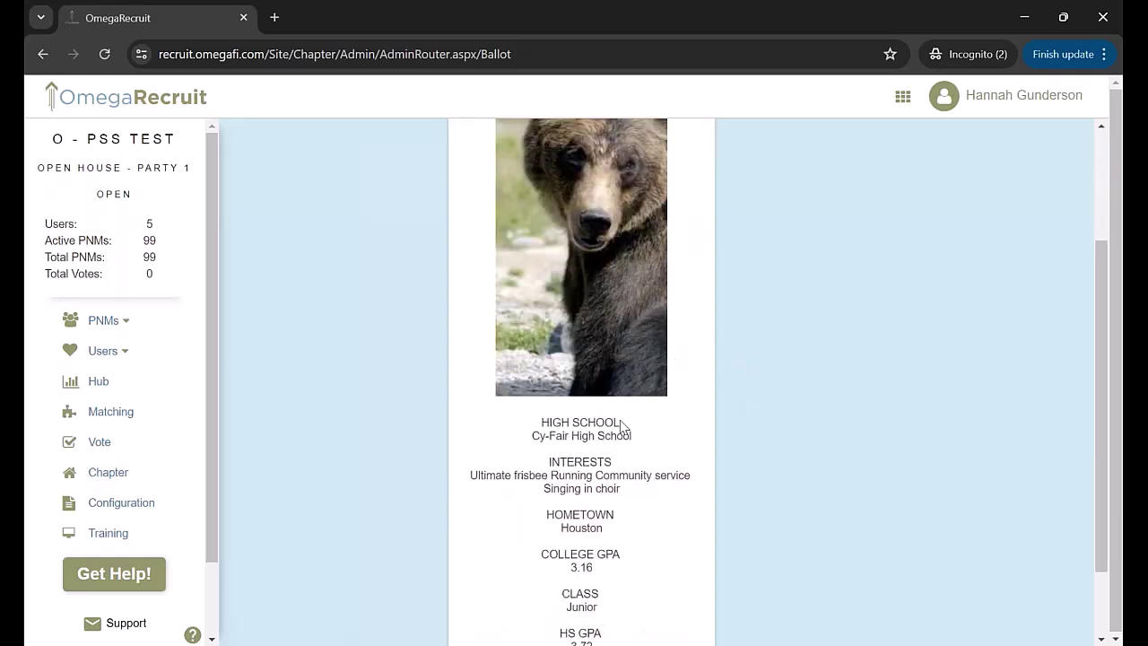
scroll(621, 427, down, 1)
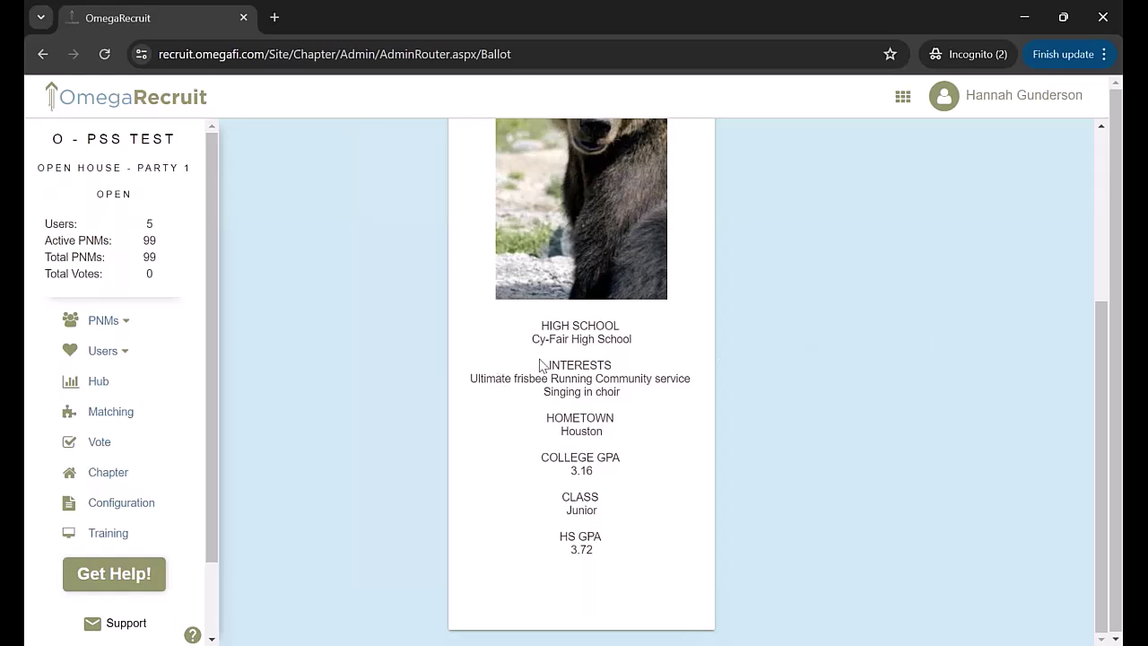
scroll(560, 341, up, 2)
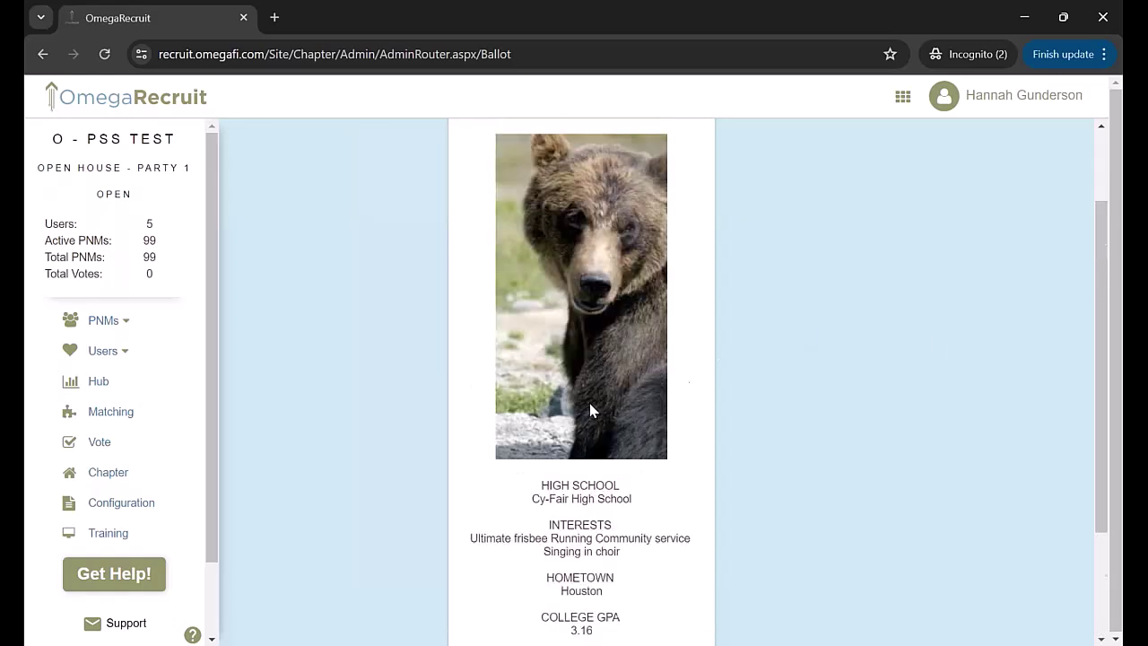
scroll(584, 406, up, 1)
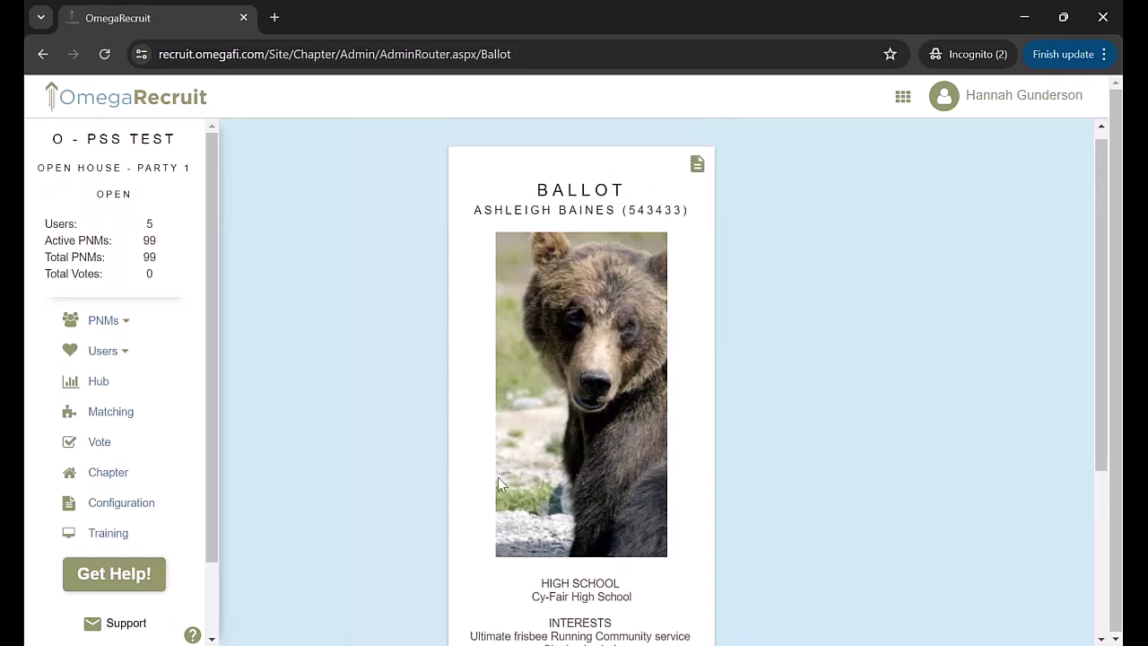
Step: Finish reviewing the PNM's profile details and return to her voting form for Open House Party 1
scroll(524, 431, up, 1)
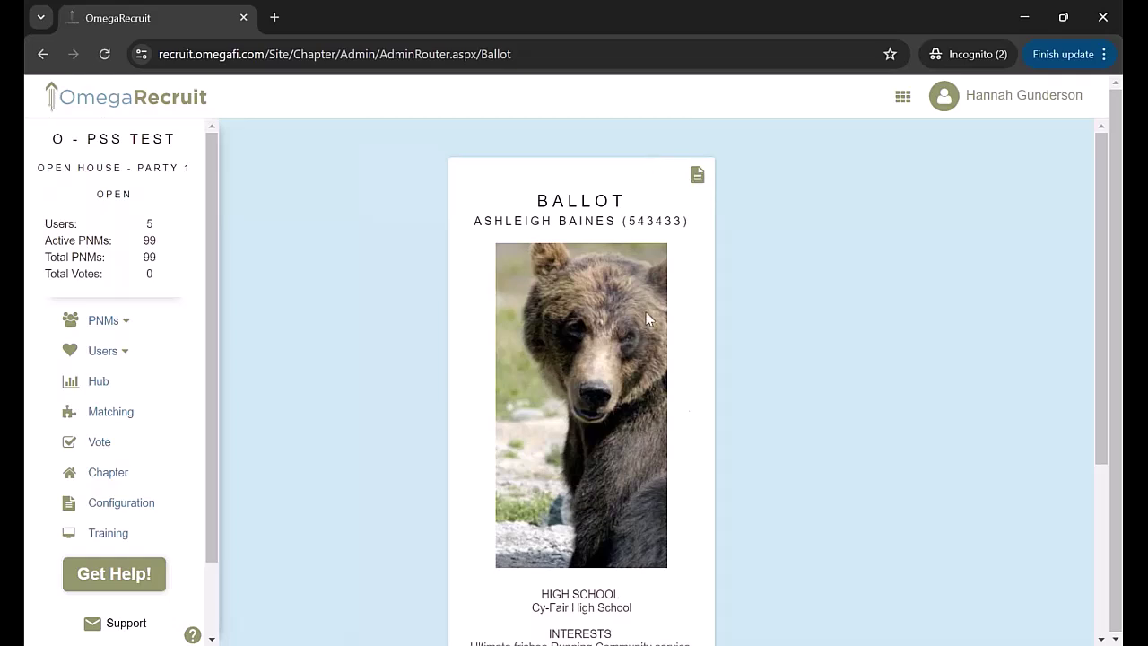
scroll(609, 356, down, 1)
scroll(602, 479, up, 1)
click(697, 179)
scroll(745, 233, down, 1)
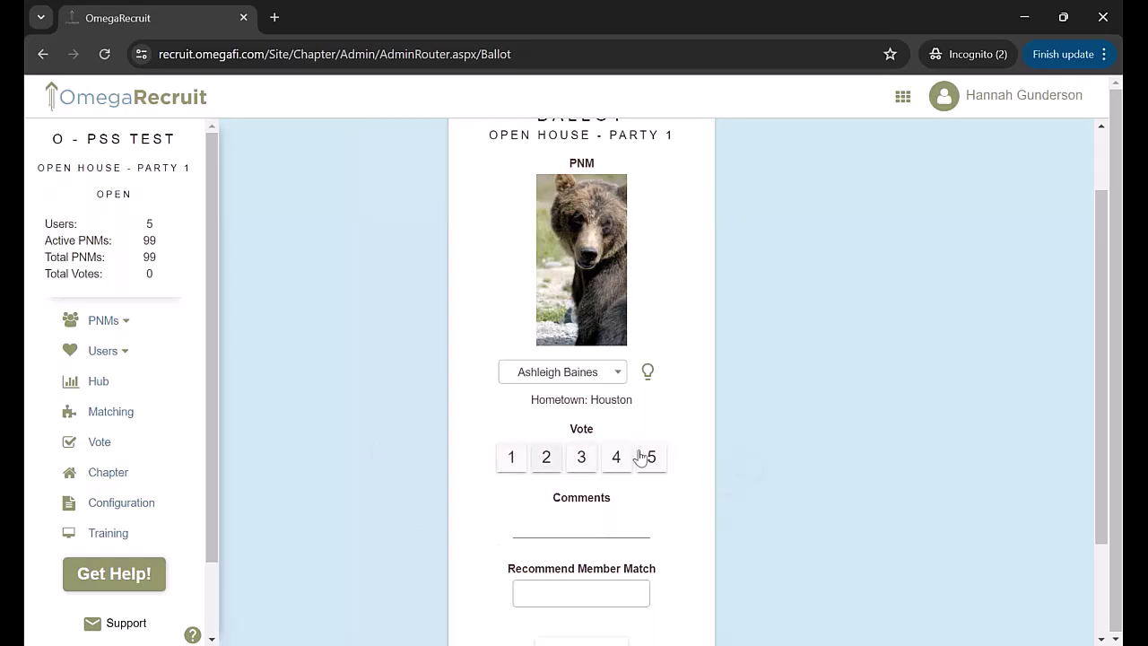
Step: Give the selected PNM a vote of 5 and add the comment "Loves the Packers"
scroll(690, 425, up, 1)
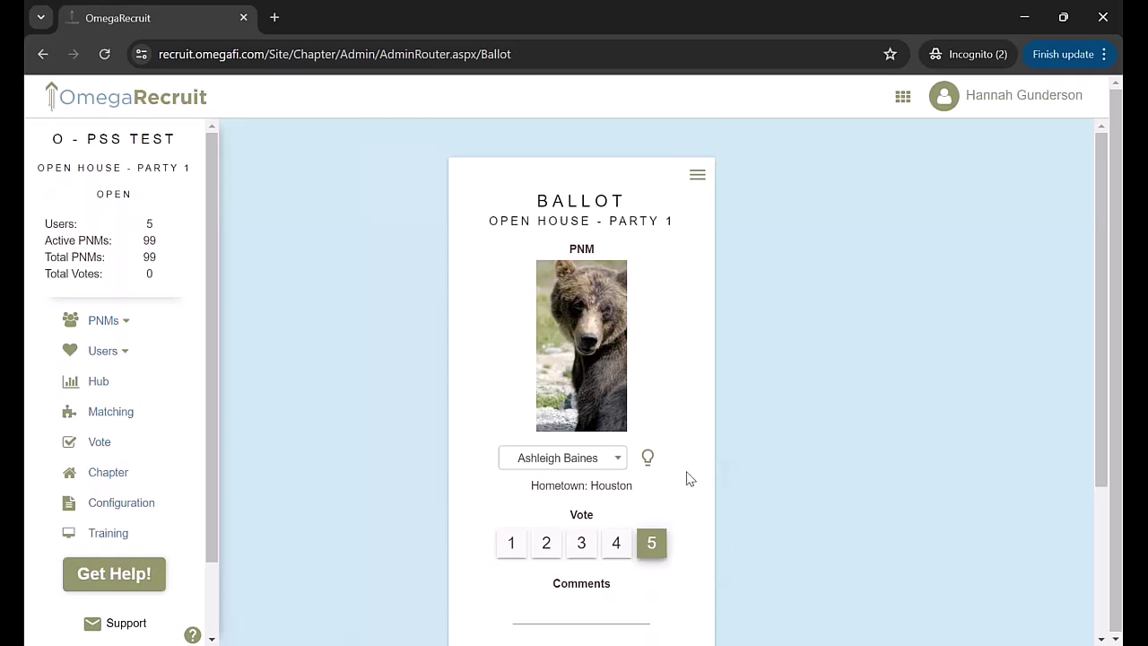
scroll(687, 476, down, 1)
click(610, 533)
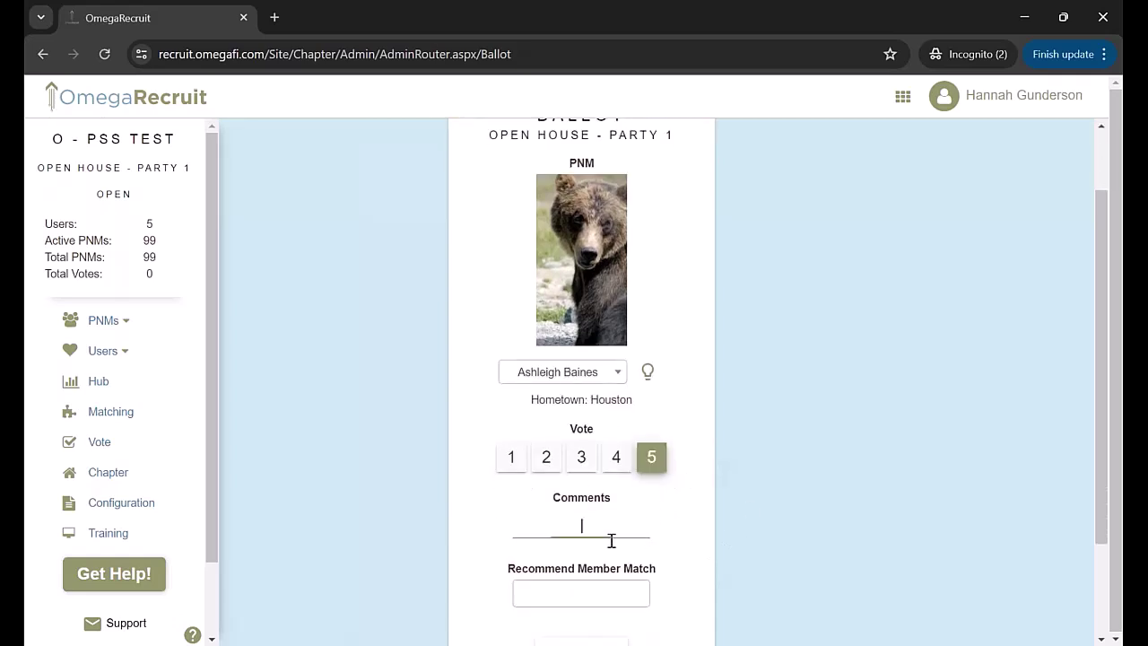
text(Loves the Packers)
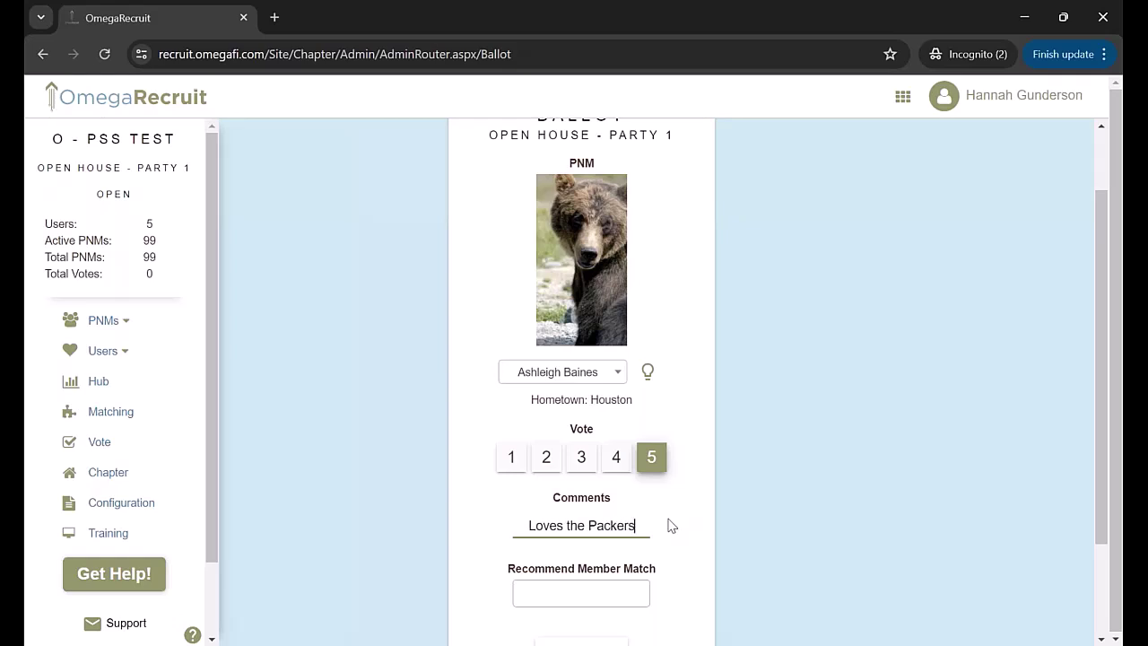
click(678, 544)
Step: Recommend the fourth listed member as the PNM's match and submit the ballot
scroll(679, 544, down, 2)
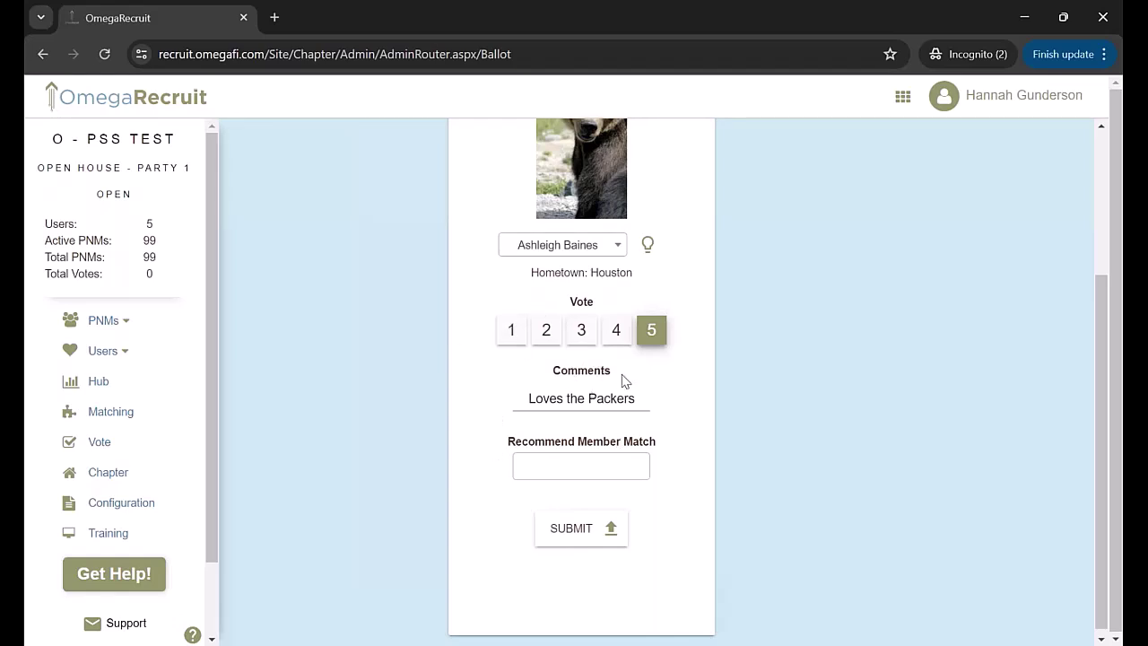
click(587, 464)
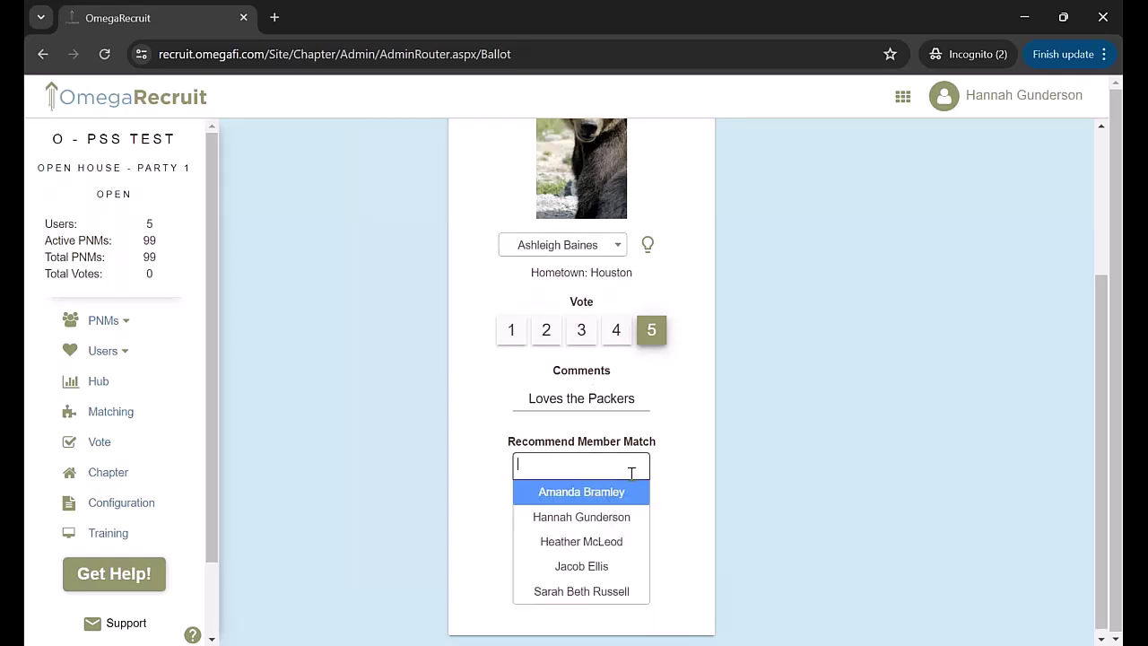
click(592, 567)
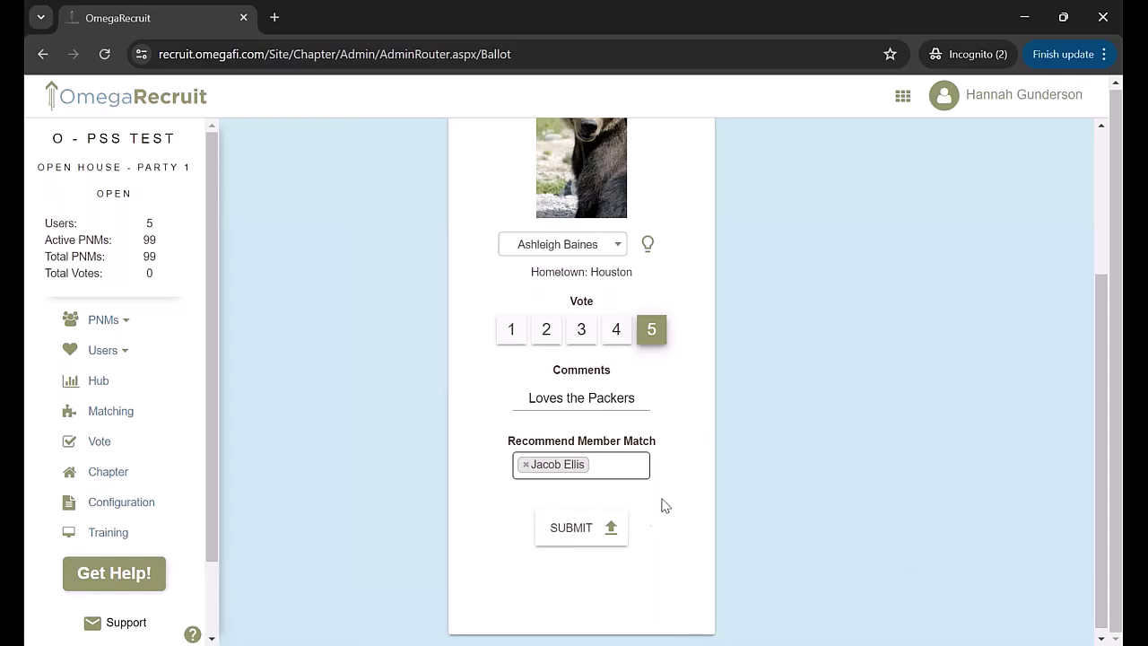
scroll(657, 463, up, 1)
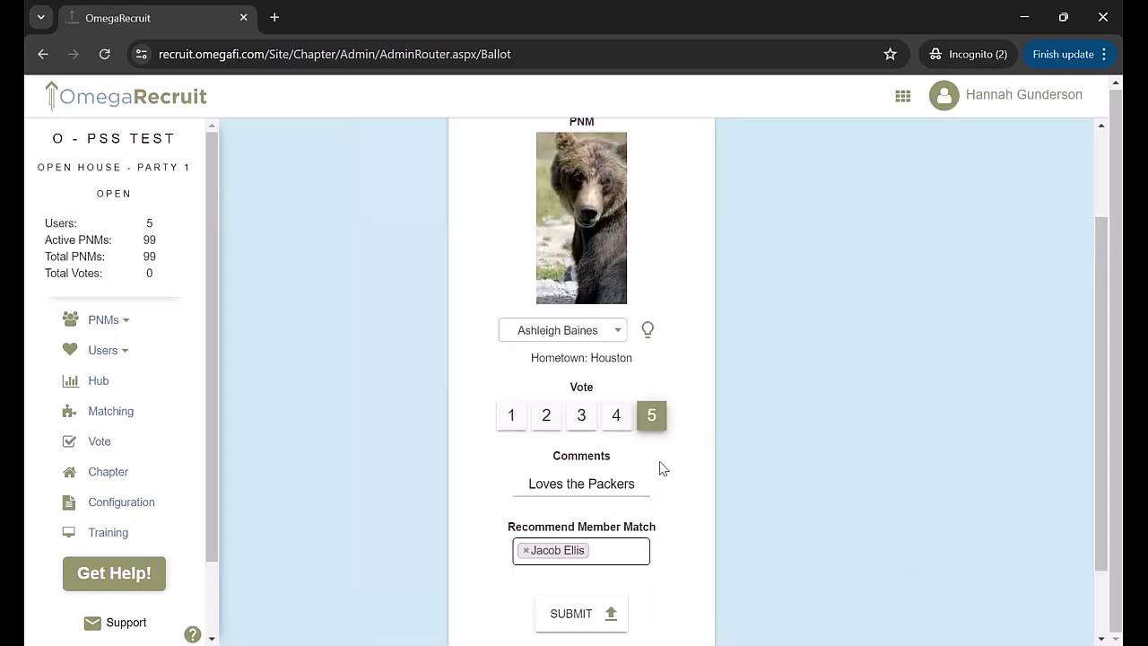
scroll(661, 470, down, 1)
click(595, 531)
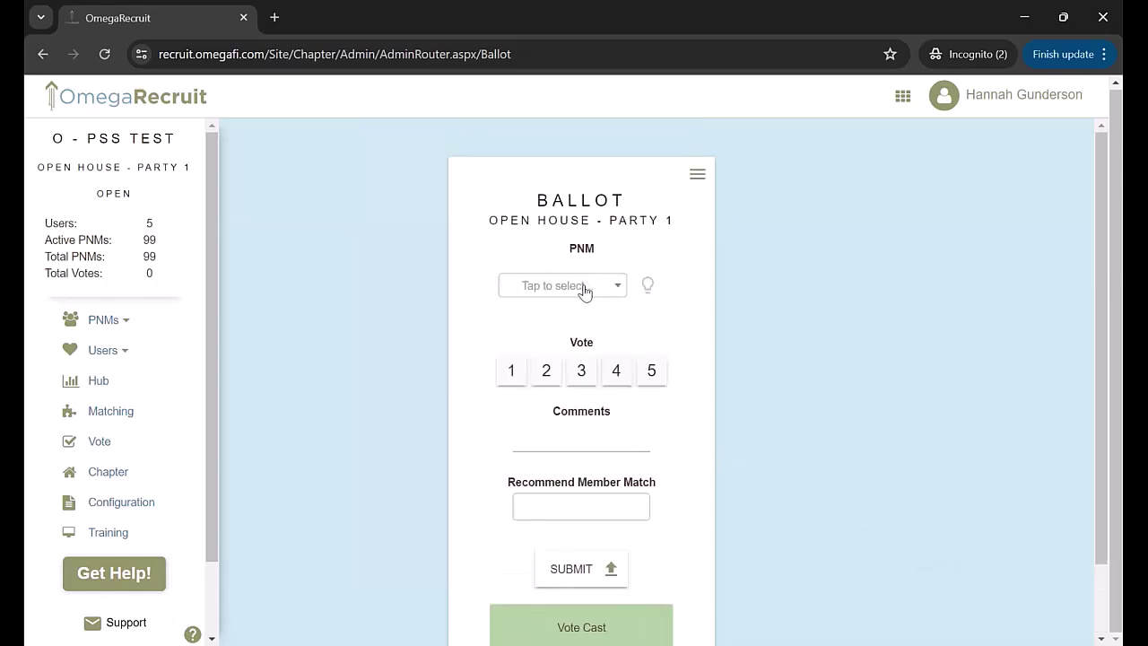
Step: Look through the remaining PNMs on the ballot, select the second one listed, and give her a vote of 3
click(584, 293)
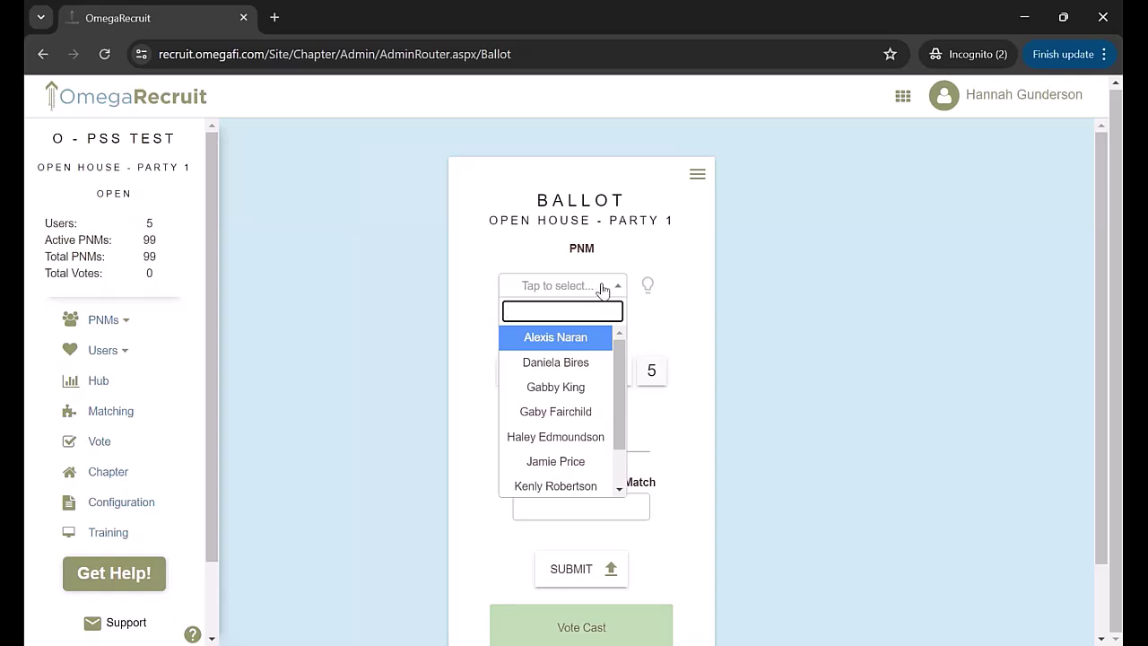
scroll(562, 405, down, 1)
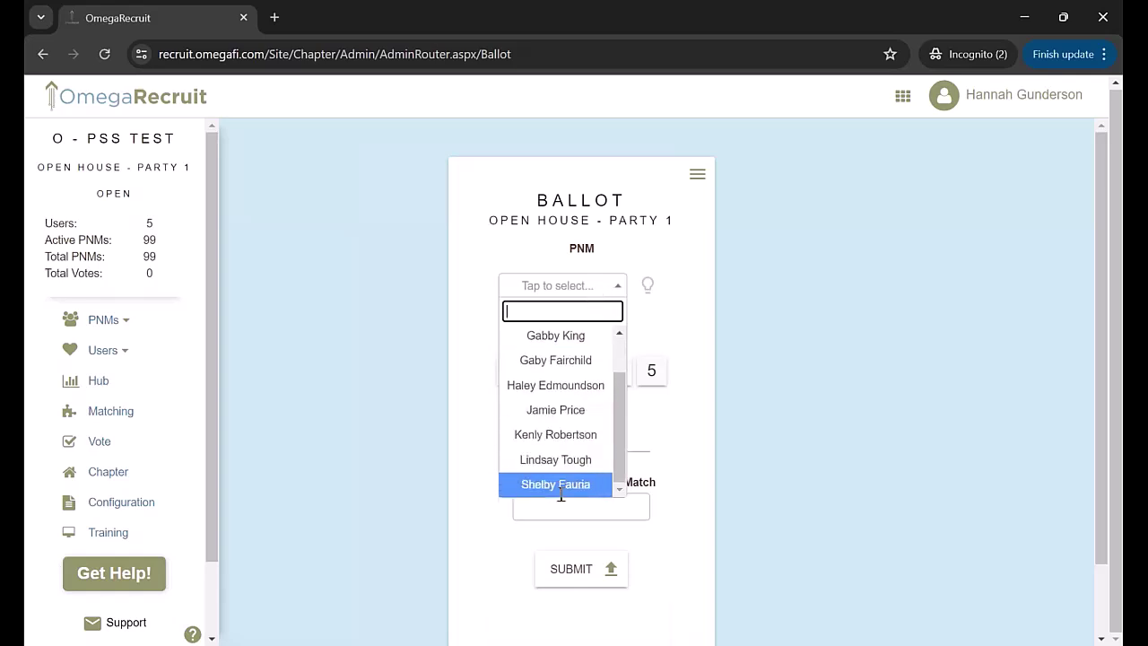
scroll(608, 487, up, 1)
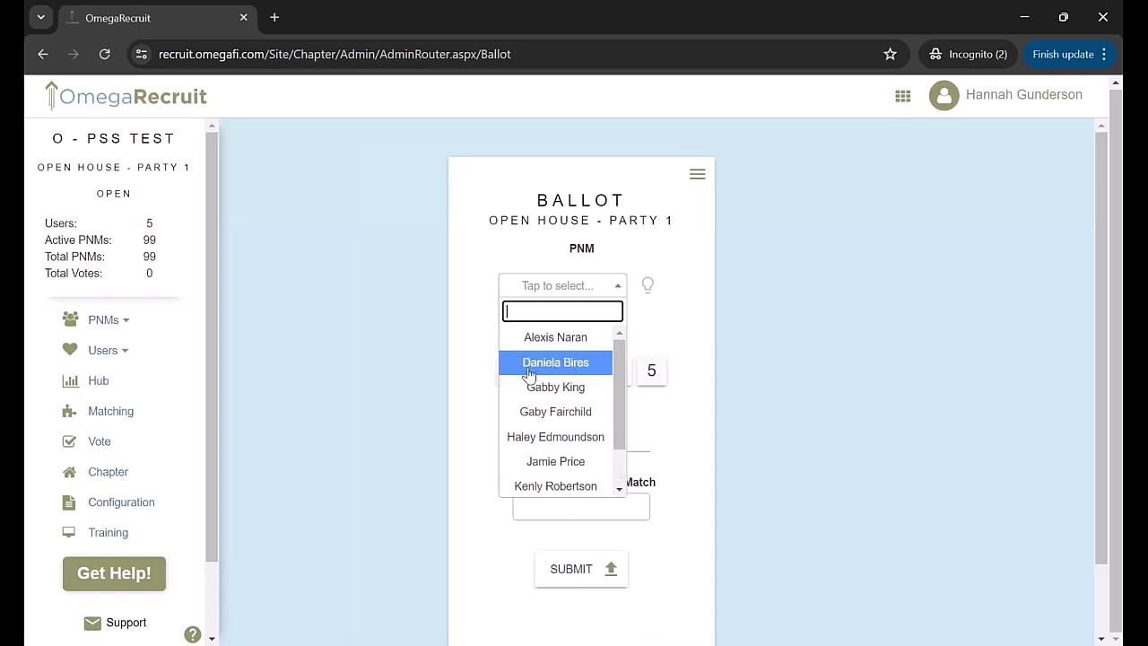
click(528, 366)
scroll(693, 355, down, 1)
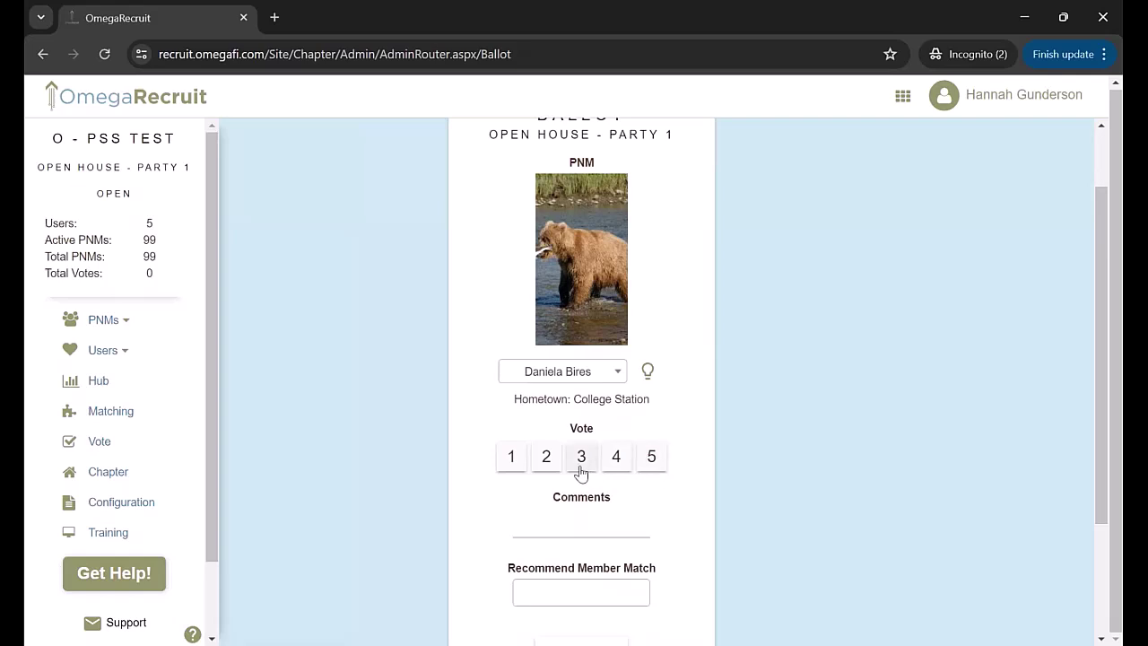
click(583, 459)
click(548, 531)
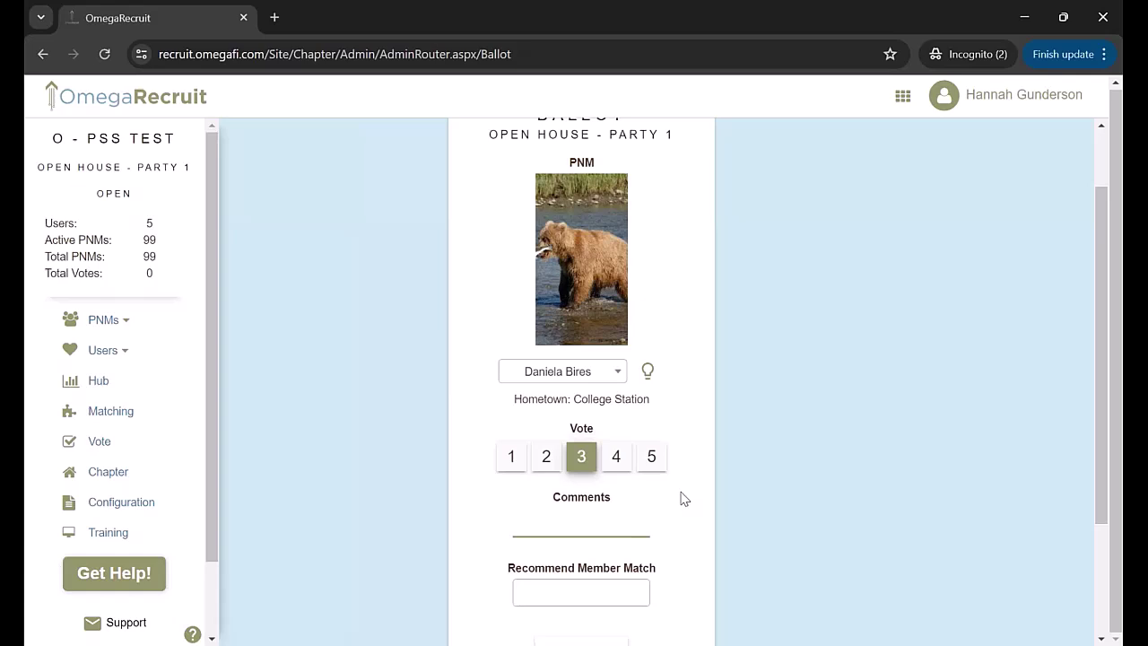
Step: Recommend the first listed member as this PNM's match and submit the vote without a comment
scroll(608, 502, down, 1)
click(597, 513)
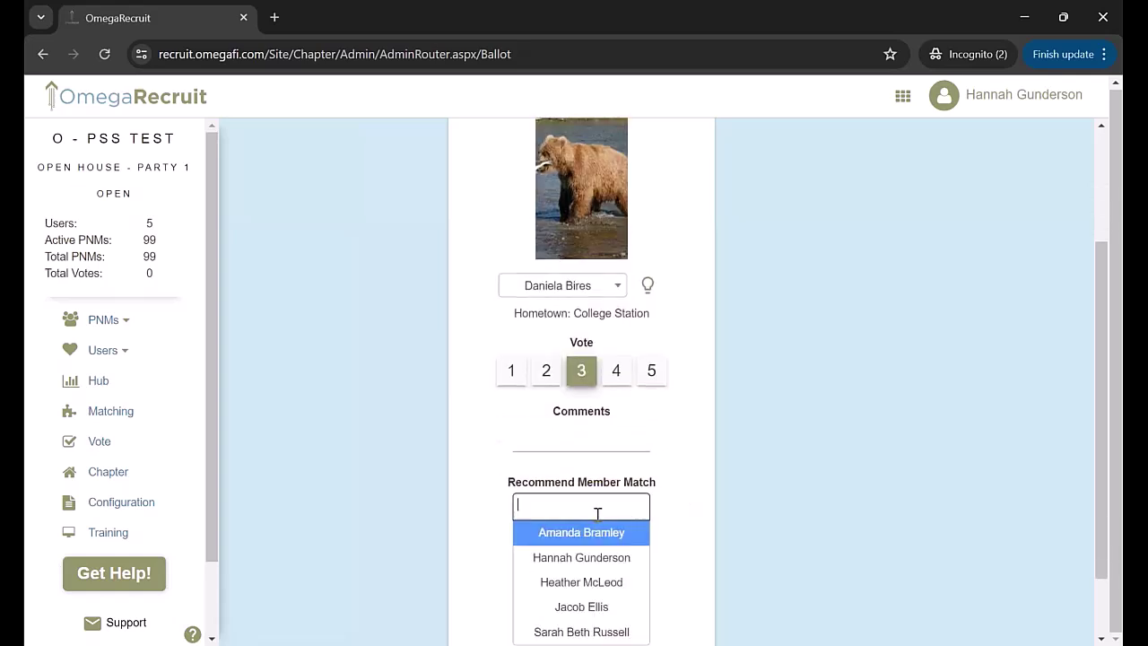
click(548, 532)
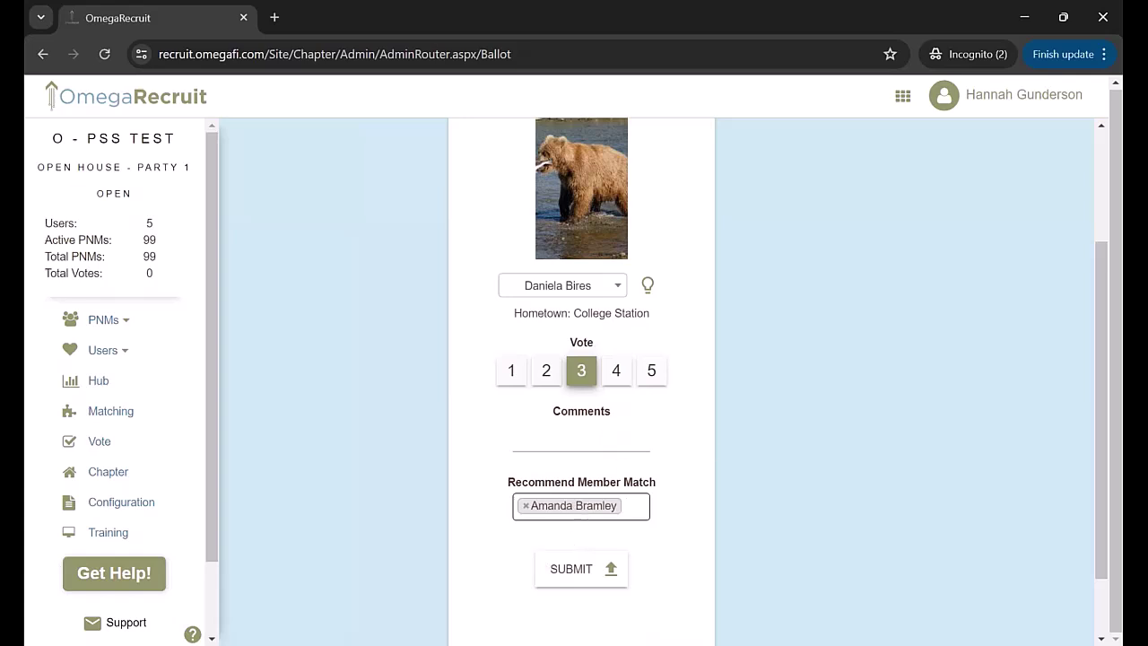
click(575, 579)
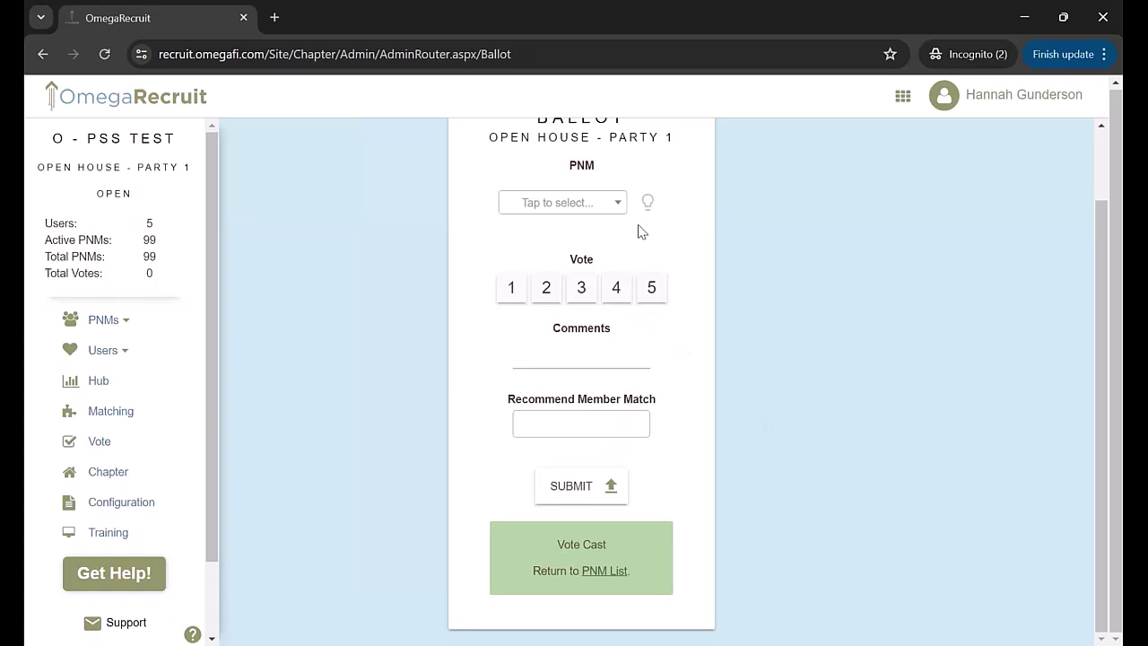
scroll(592, 296, up, 1)
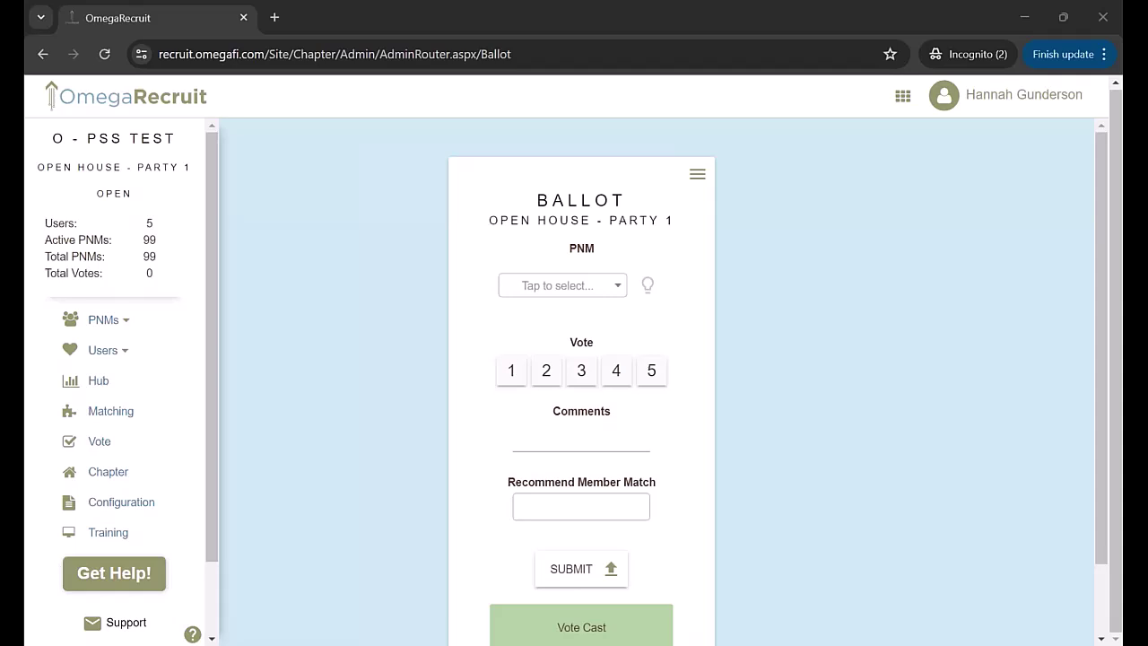
Step: Switch to the regular browser window's chapter page and change the Open House, Party 1 round status to Closed
key(alt+Tab)
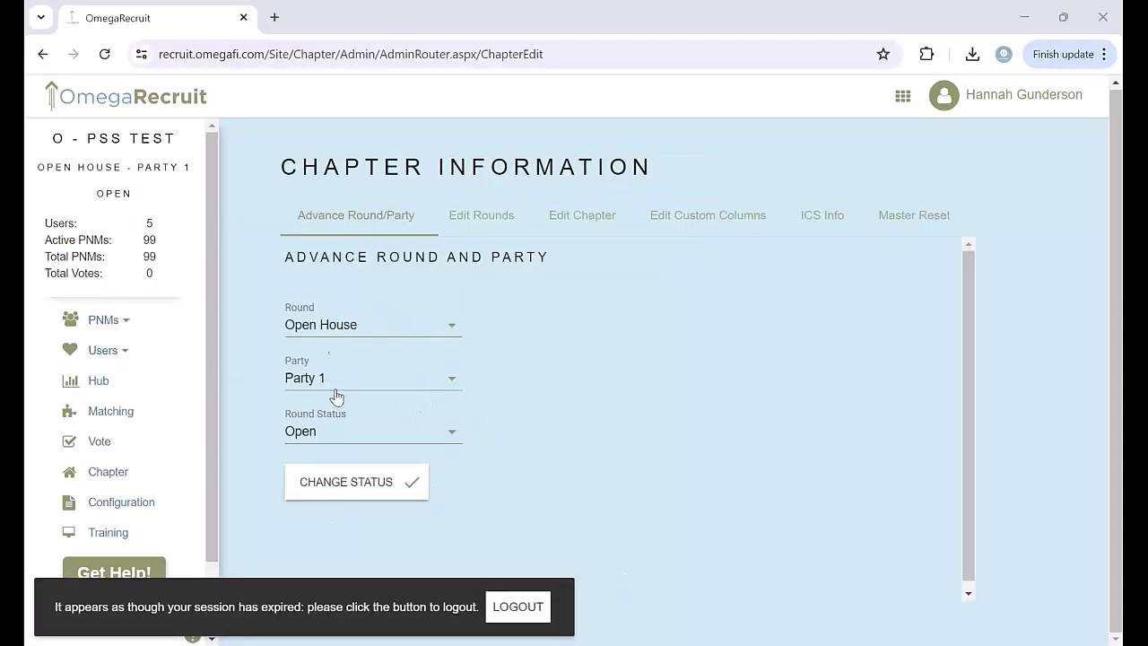
click(330, 432)
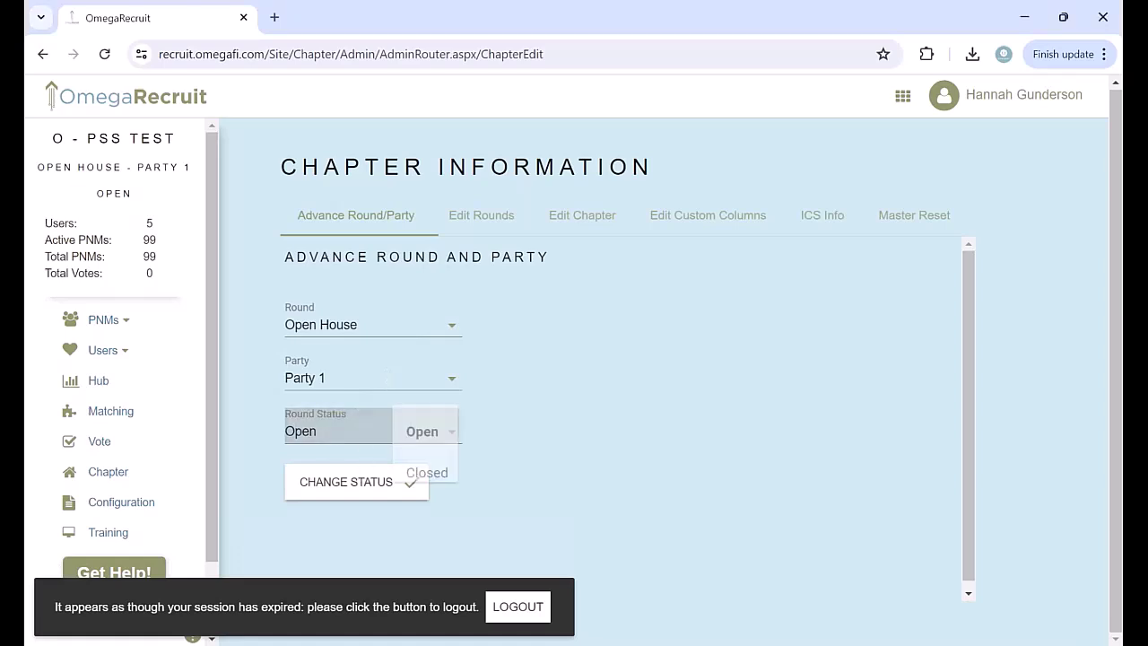
click(427, 473)
click(370, 482)
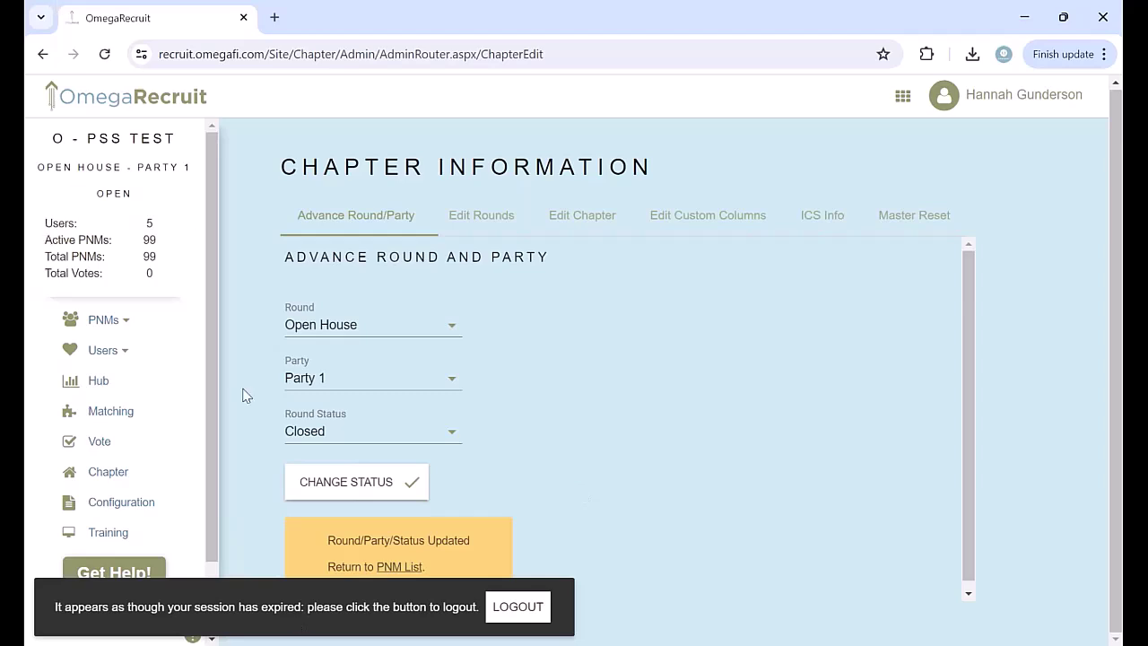
Step: Open the PNM list and view the Open House vote details of the second PNM listed
click(101, 326)
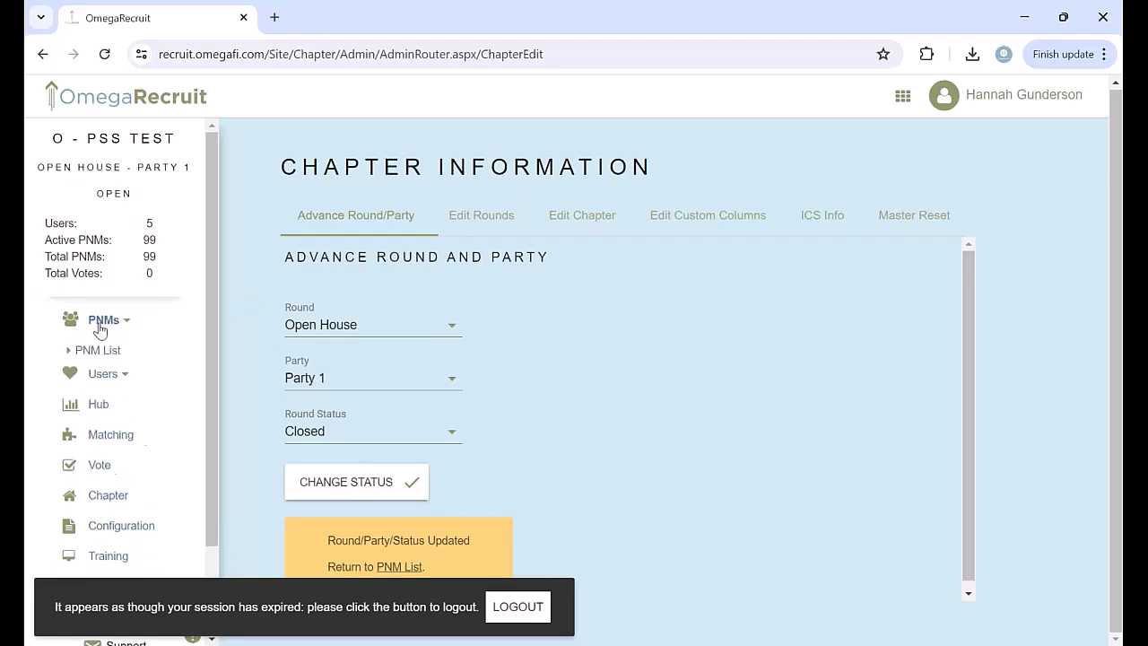
click(104, 352)
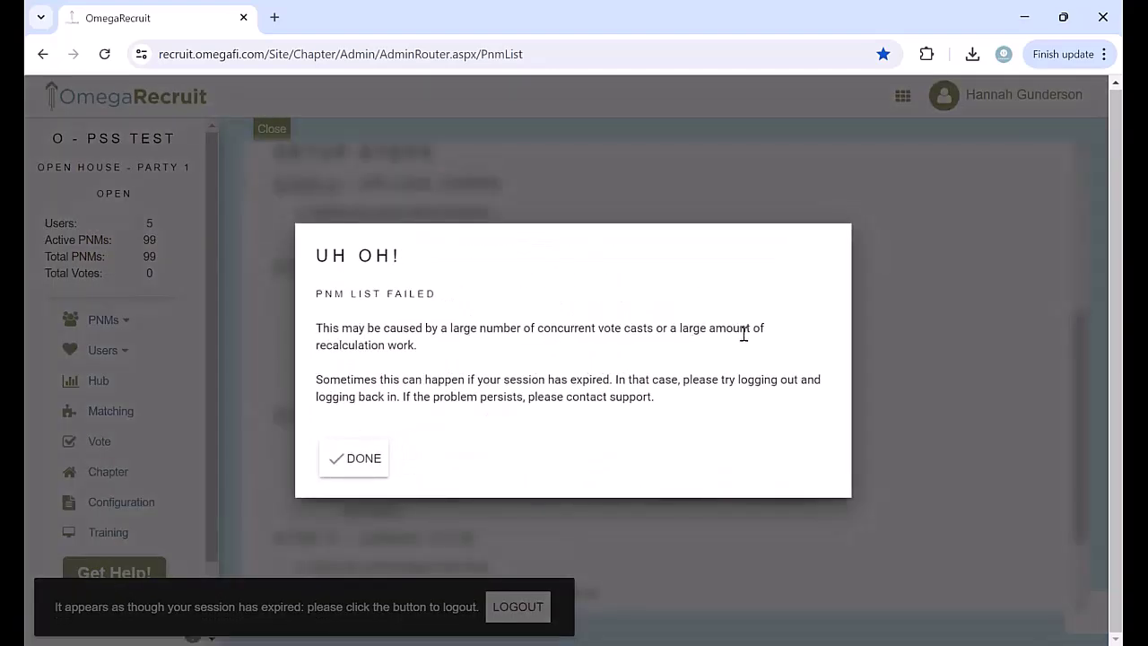
key(Escape)
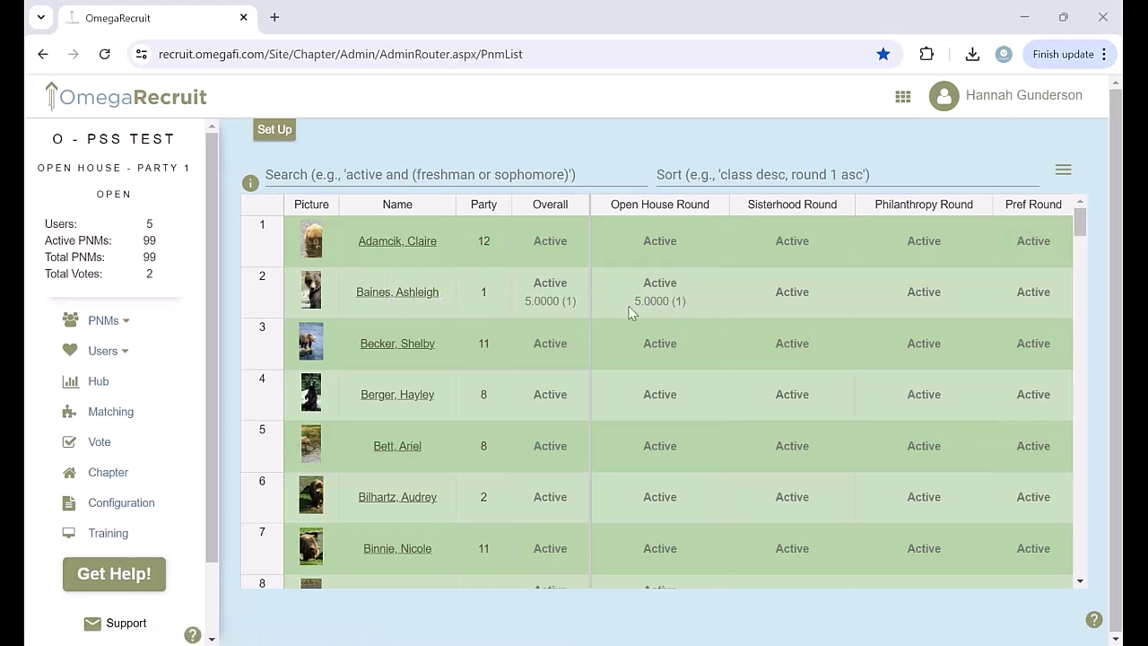
click(400, 298)
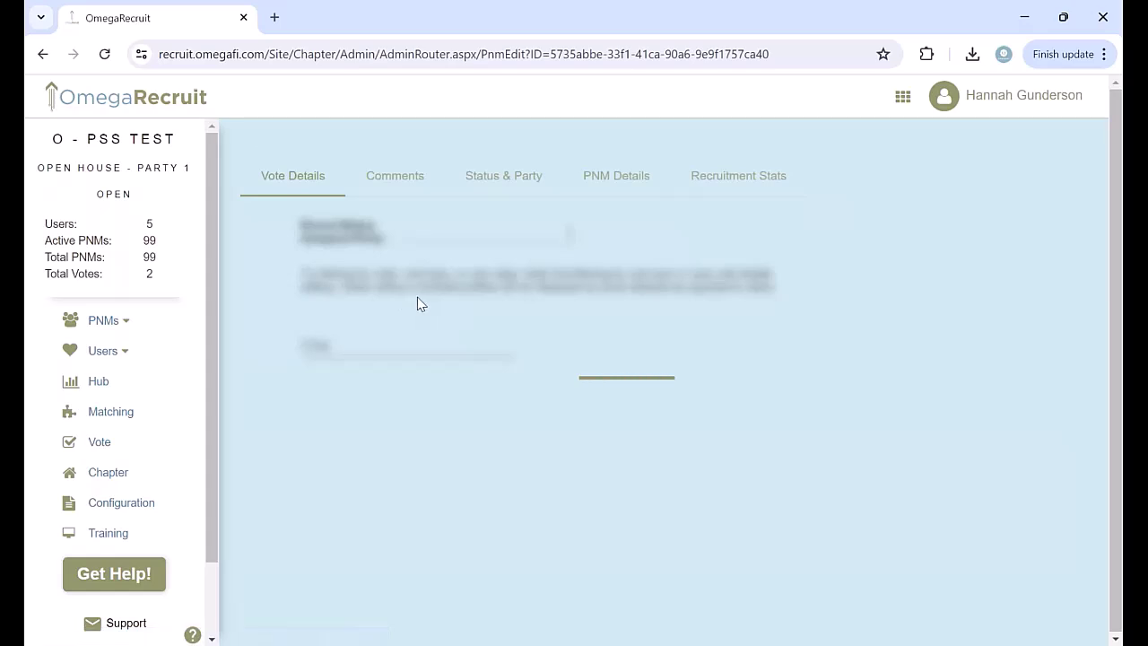
drag(309, 417, 441, 418)
click(444, 418)
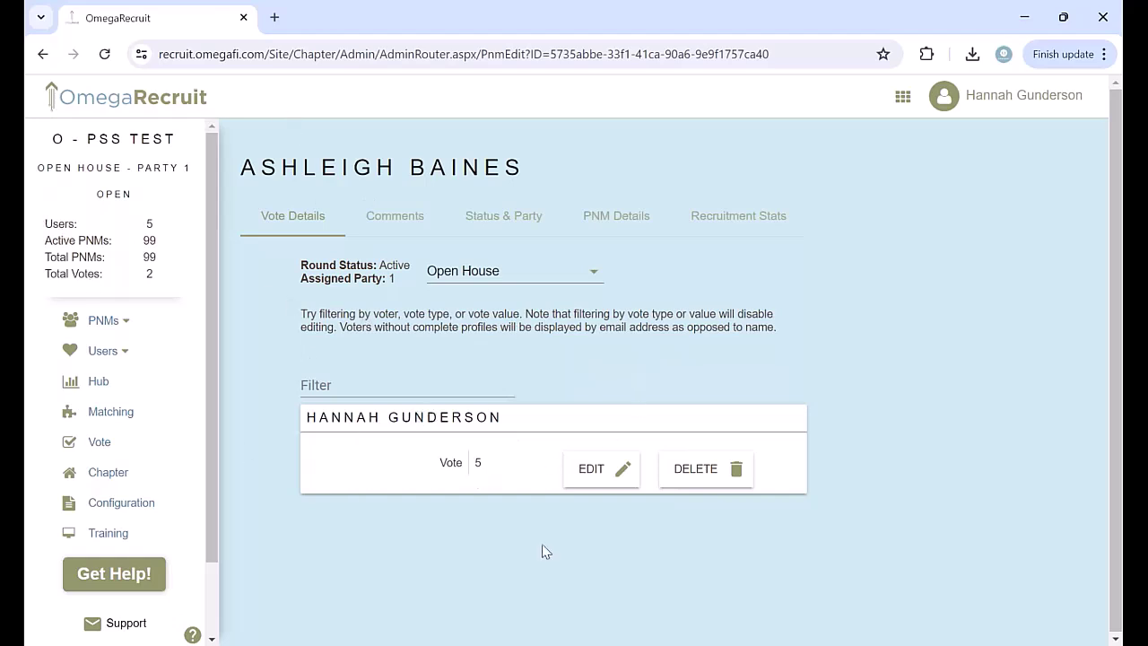
Step: Change the member's Open House vote for this PNM to 4 and save it
click(598, 466)
scroll(521, 574, down, 1)
click(589, 594)
click(594, 424)
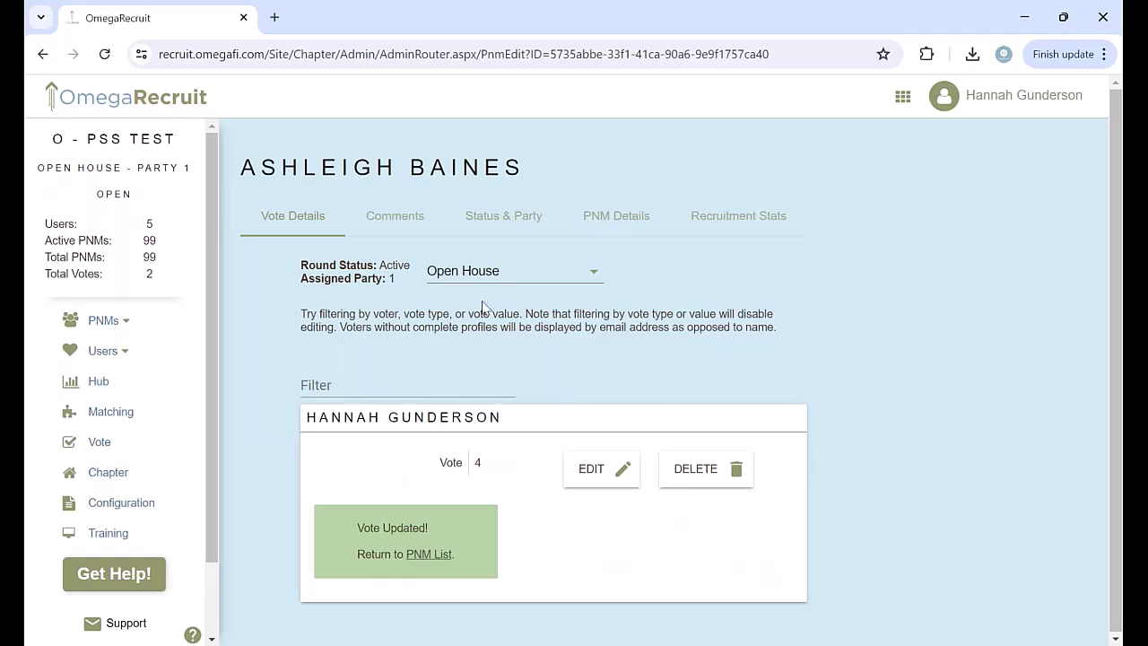
Step: Check the rounds selectable for the PNM's vote details and comments, and review her Open House comment
click(477, 272)
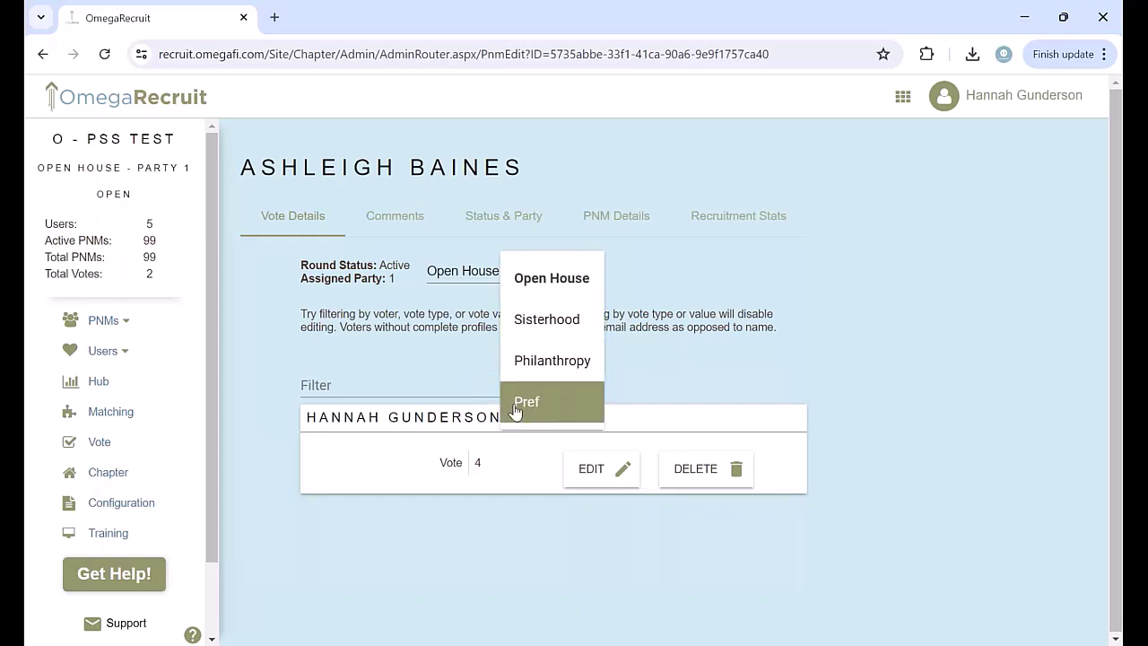
click(366, 216)
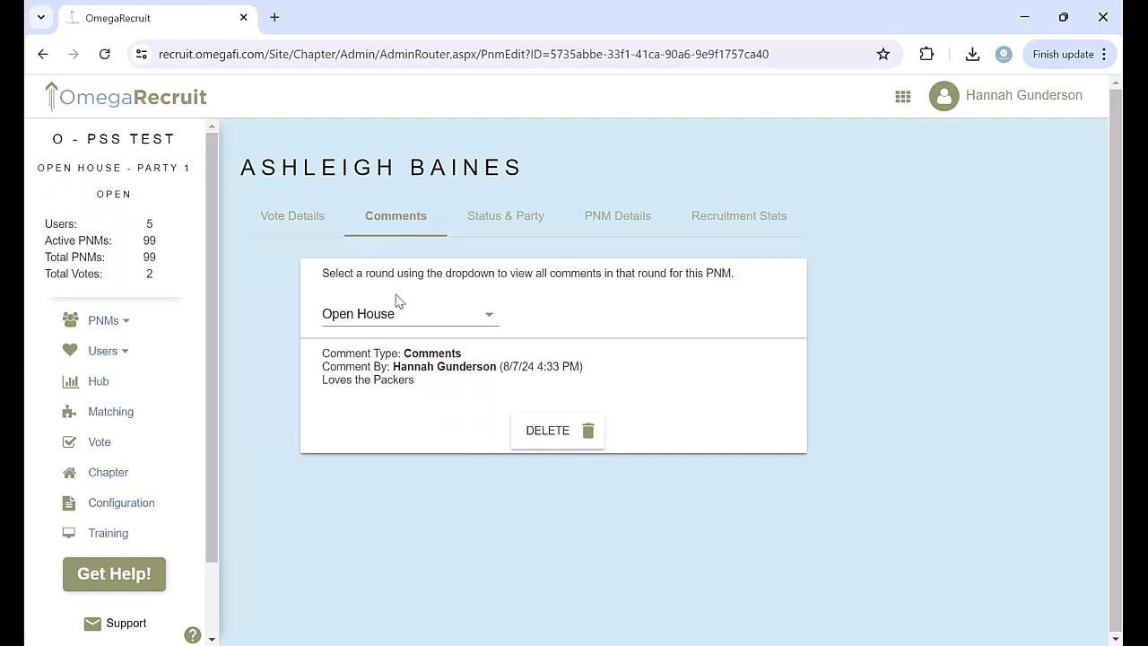
drag(380, 380, 418, 380)
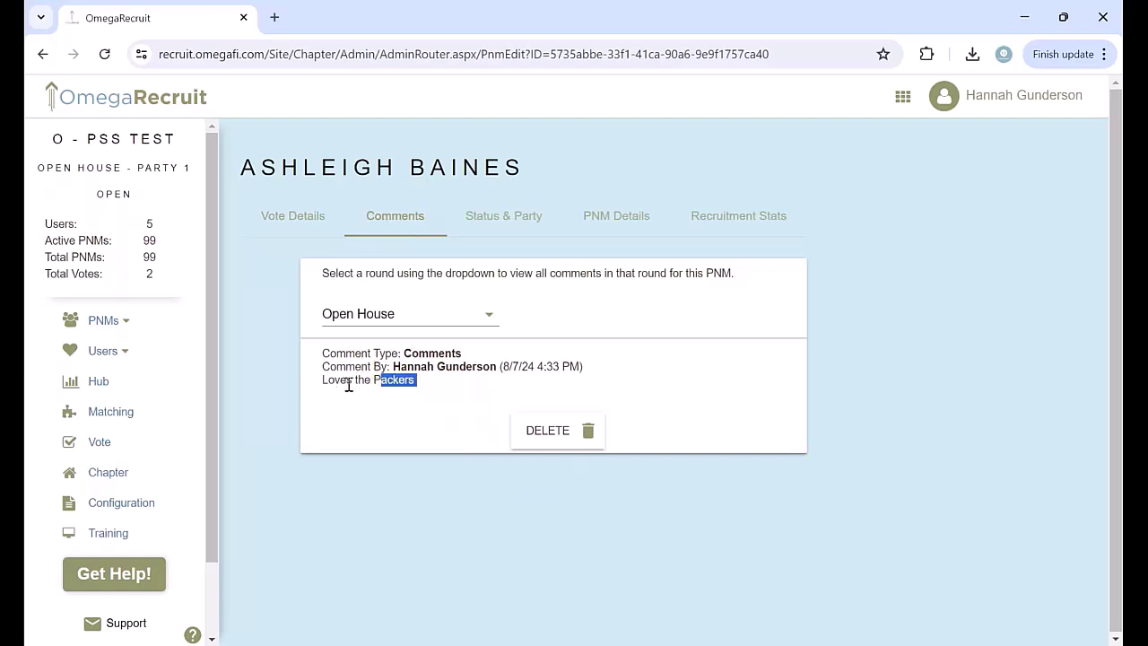
click(382, 373)
click(418, 325)
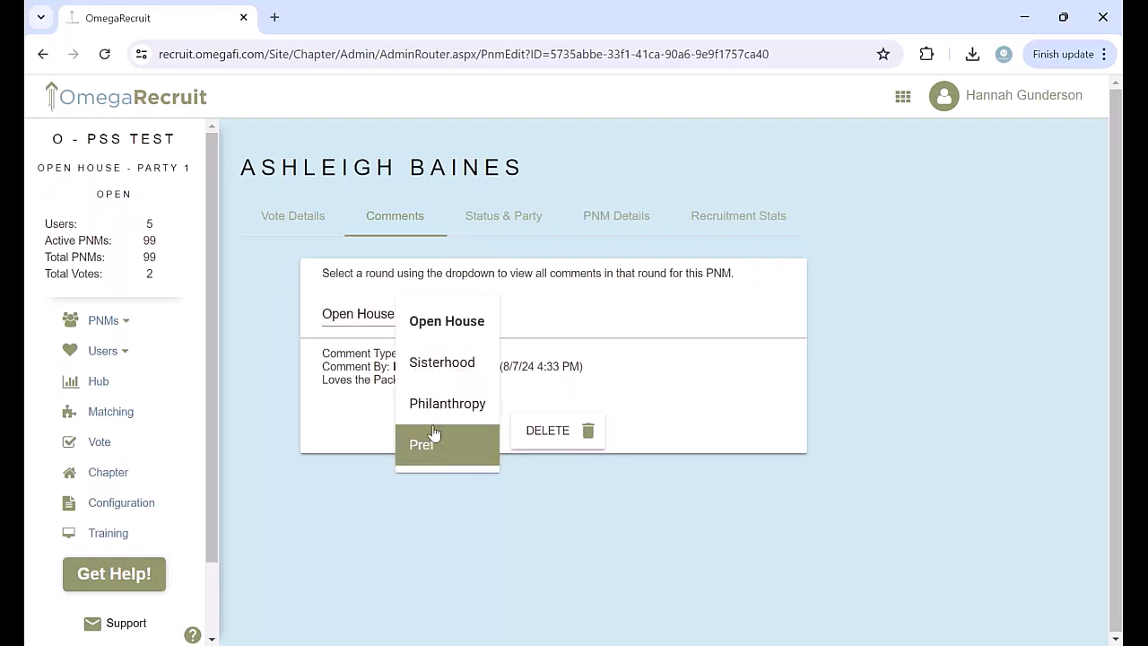
click(457, 321)
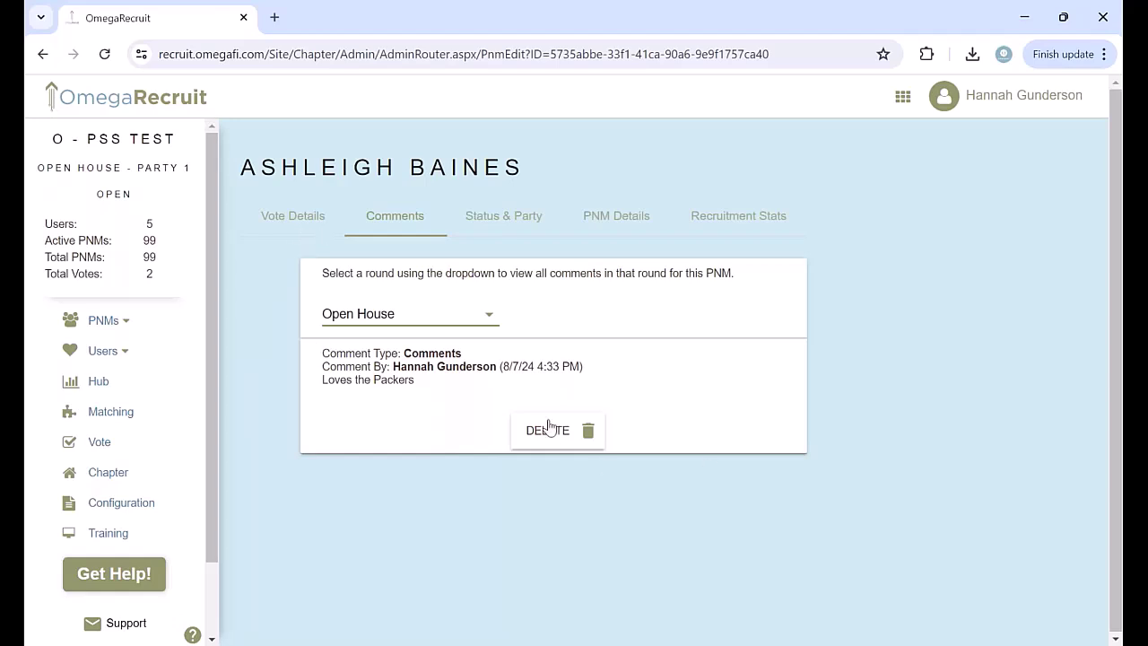
Step: Revisit the PNM's vote details and view her party and status assignments for each round
click(284, 216)
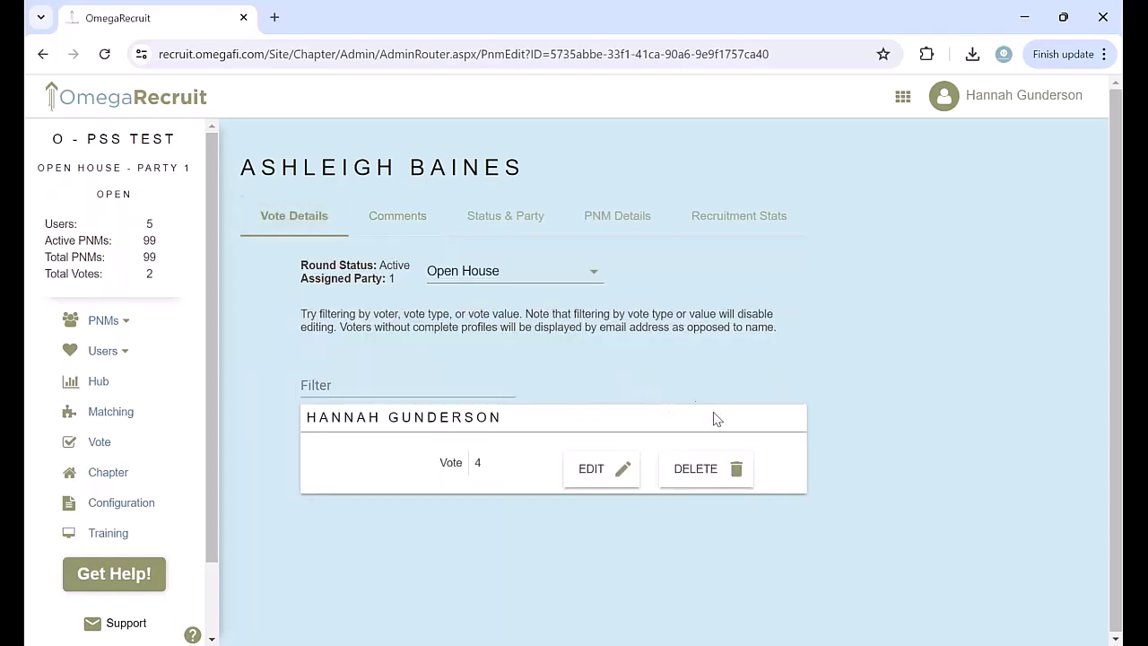
click(500, 222)
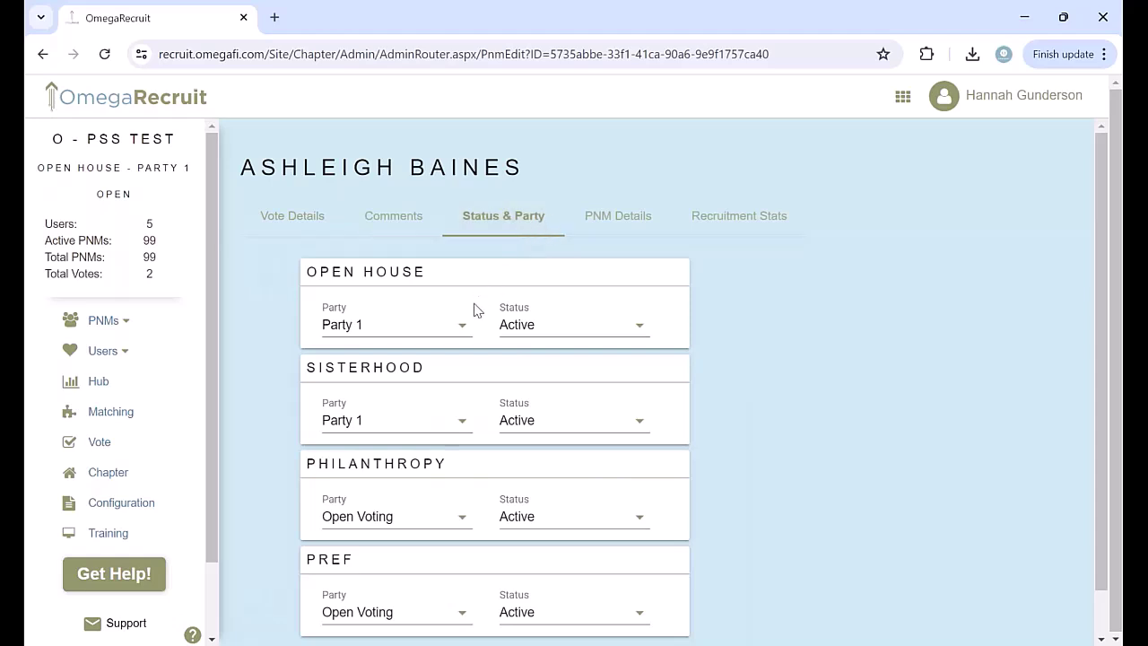
Step: Check which status options are available for the PNM's Open House round without changing her status
scroll(475, 308, down, 1)
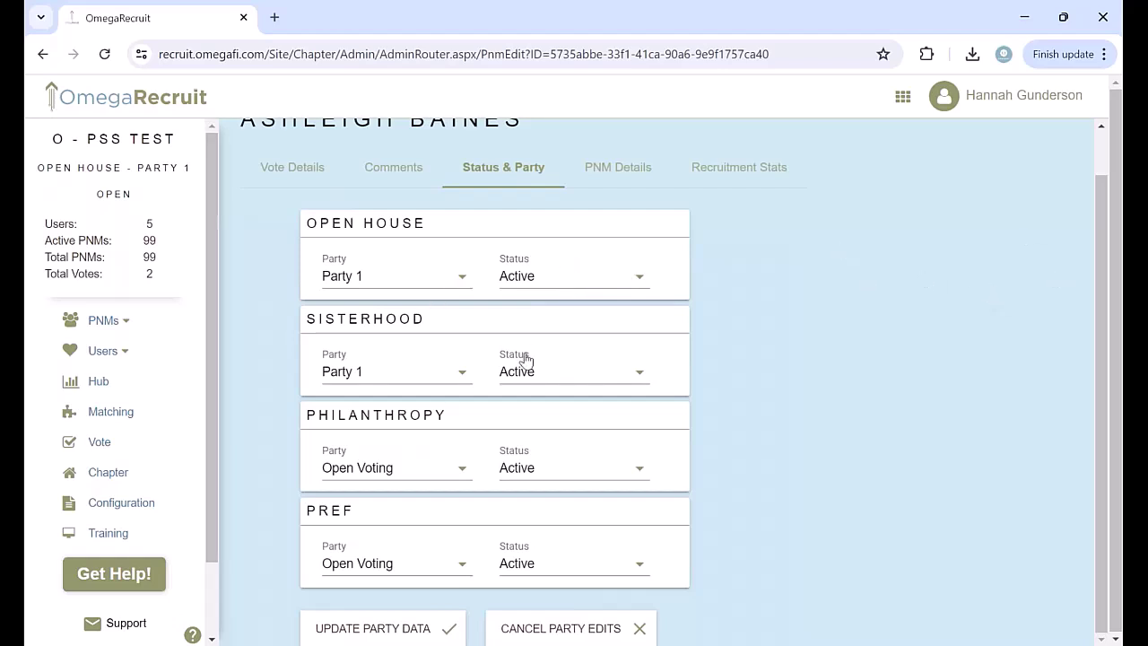
click(610, 277)
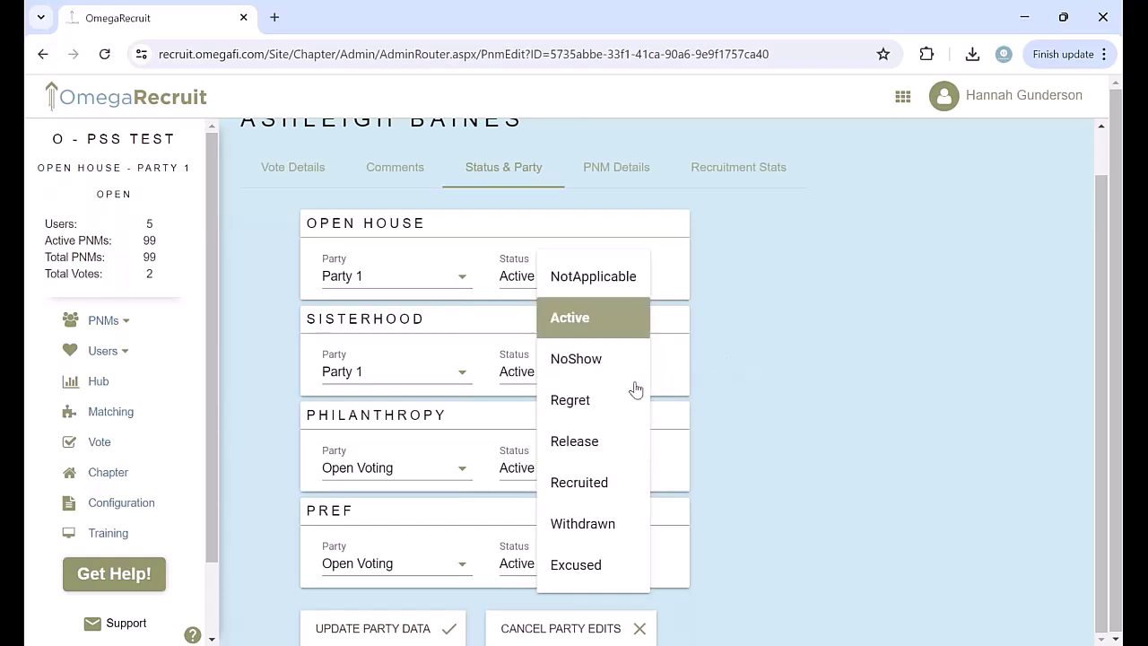
click(724, 465)
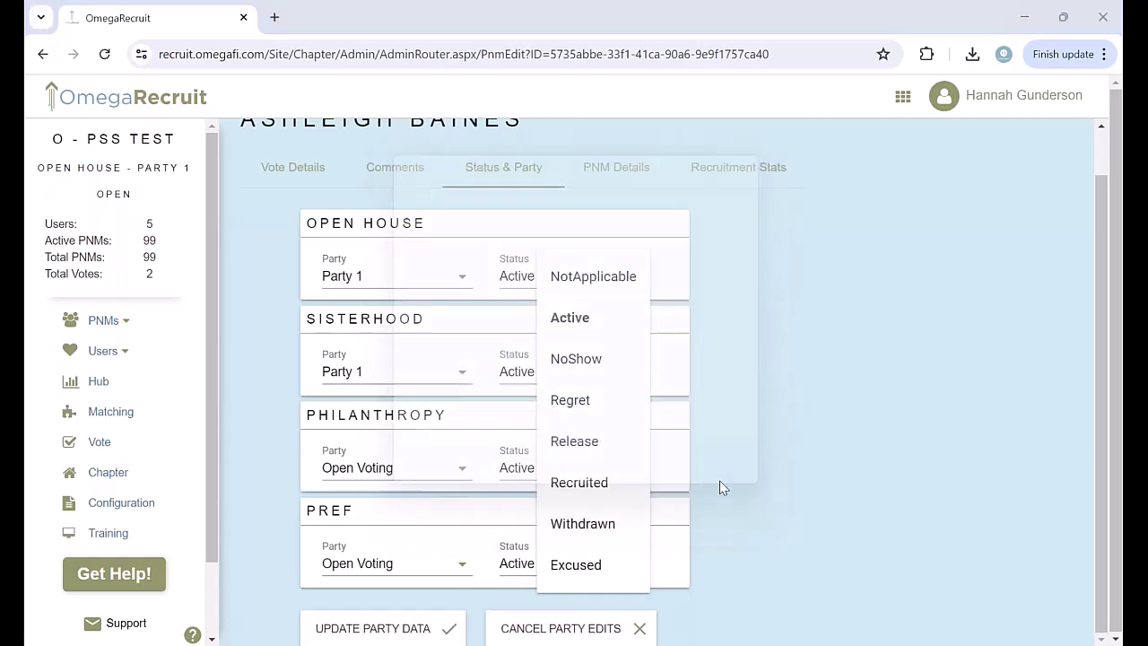
click(886, 229)
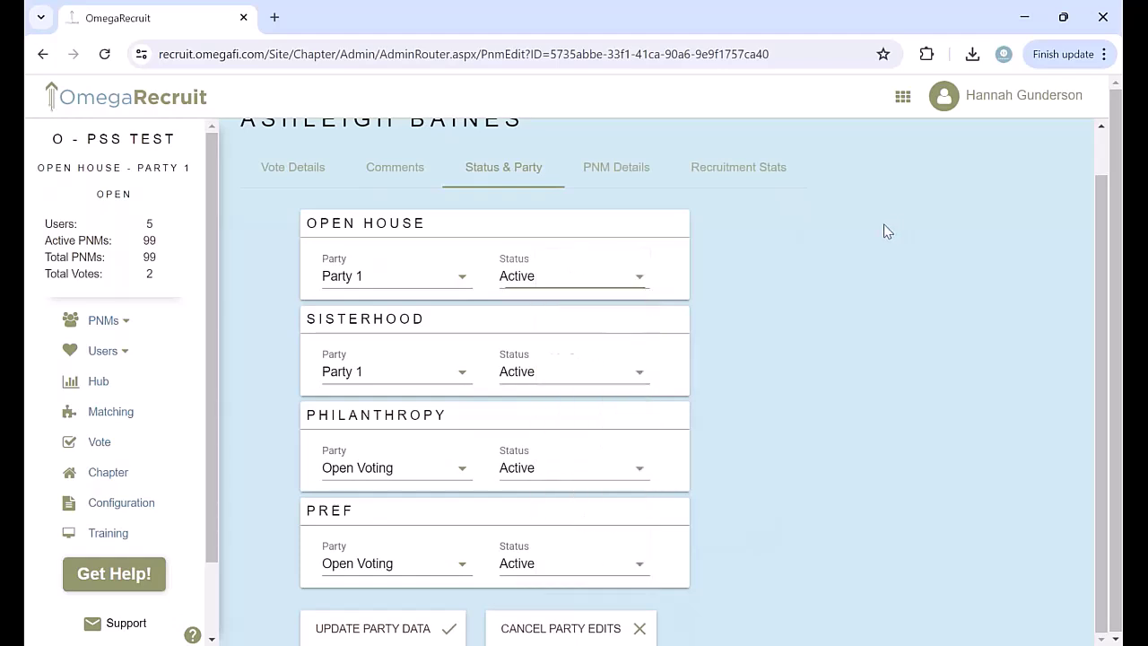
Step: Review the PNM's profile details and examine the overall votes distribution chart in her recruitment stats
click(610, 177)
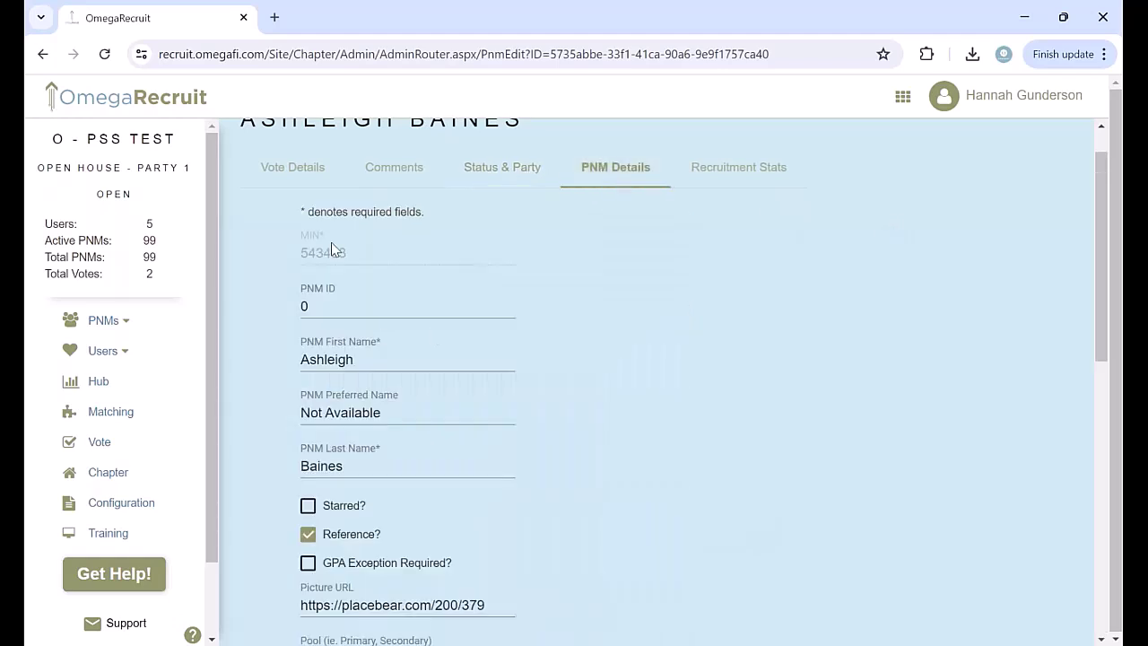
scroll(356, 348, down, 3)
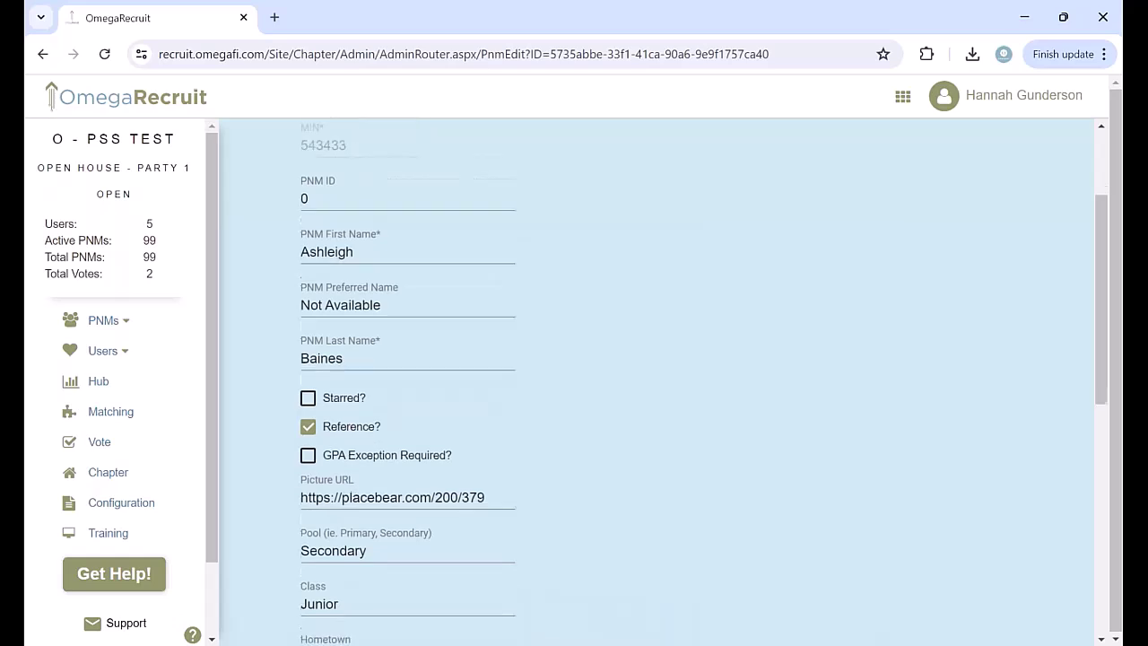
scroll(398, 384, up, 3)
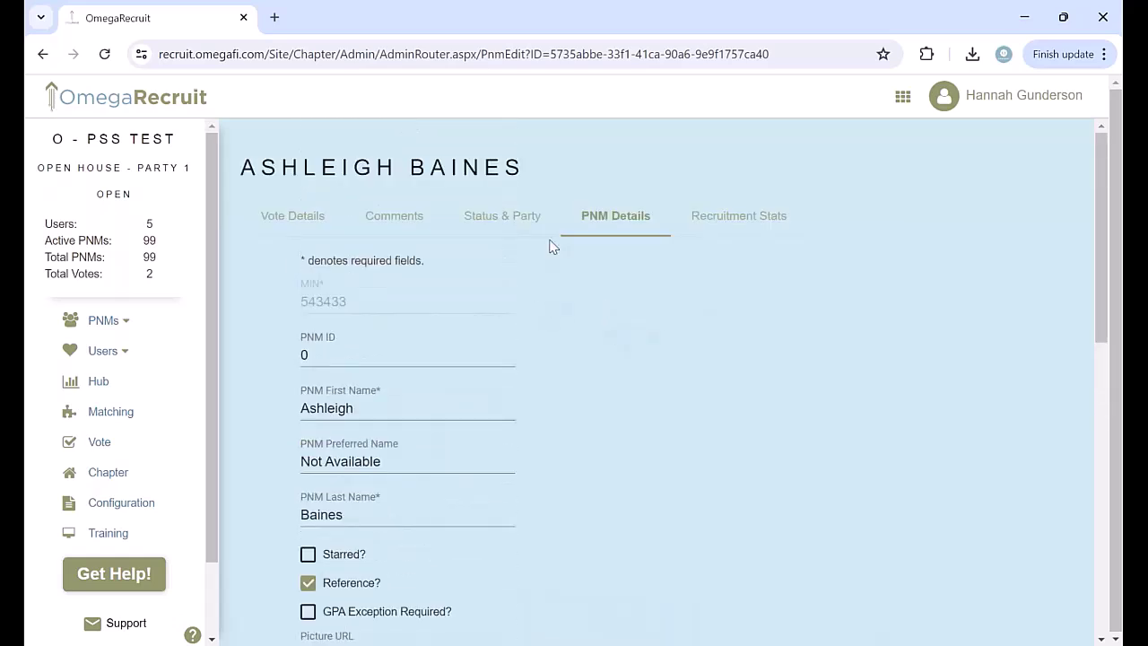
click(787, 219)
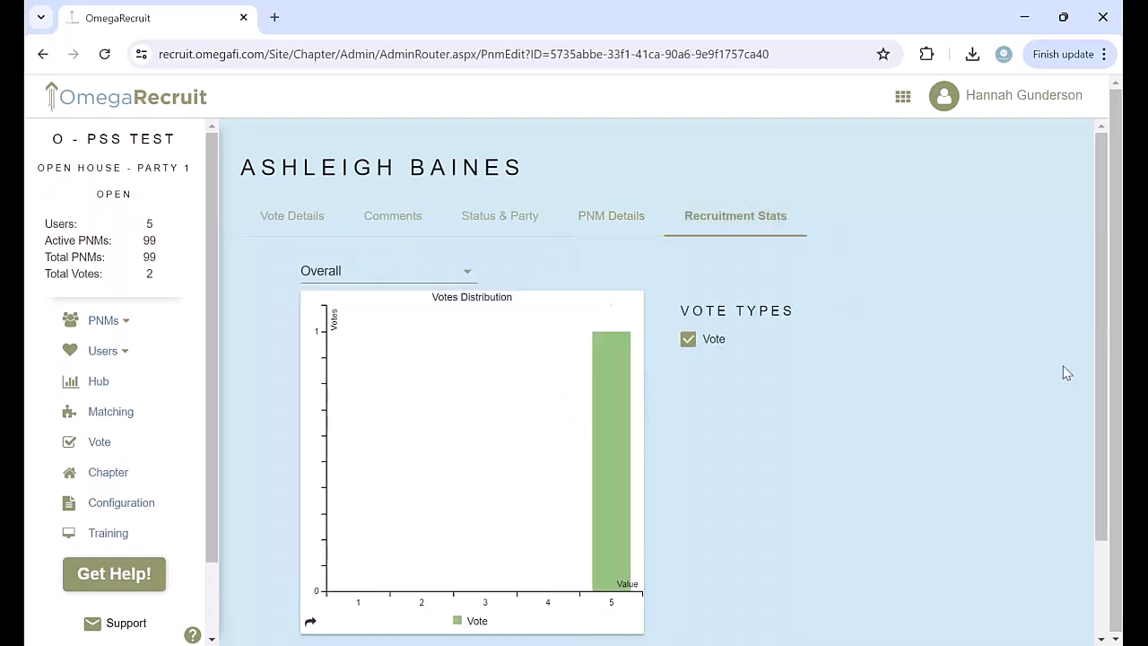
scroll(664, 392, down, 1)
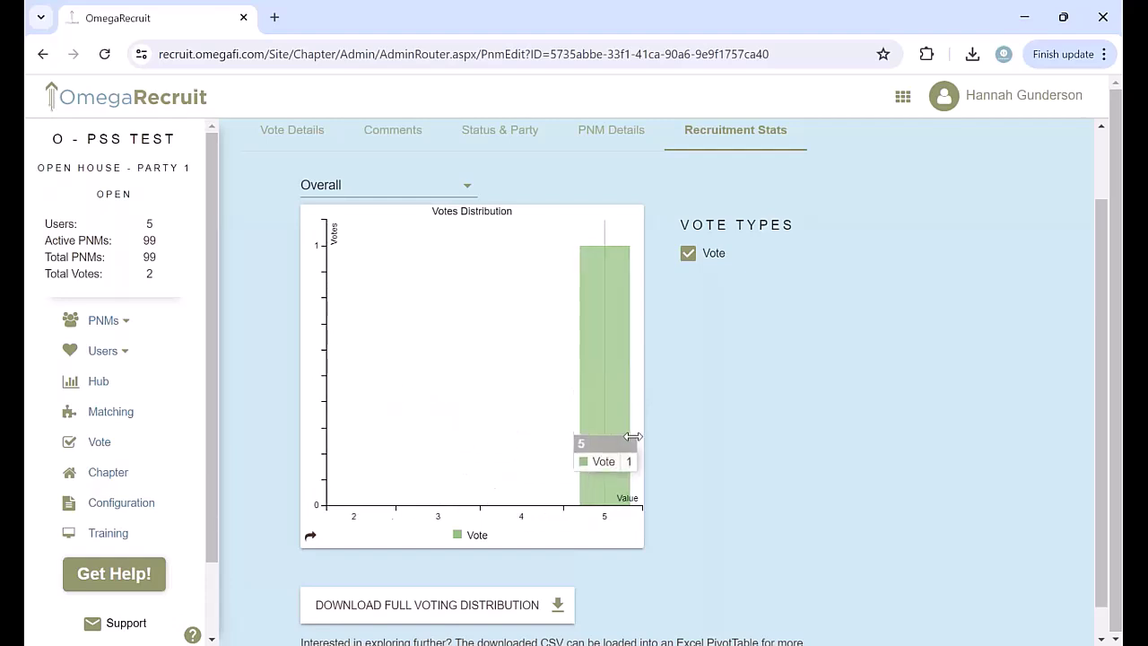
drag(628, 444, 491, 430)
Step: Return to the PNM list and review the columns that can be shown in the table, keeping the current selection
click(104, 323)
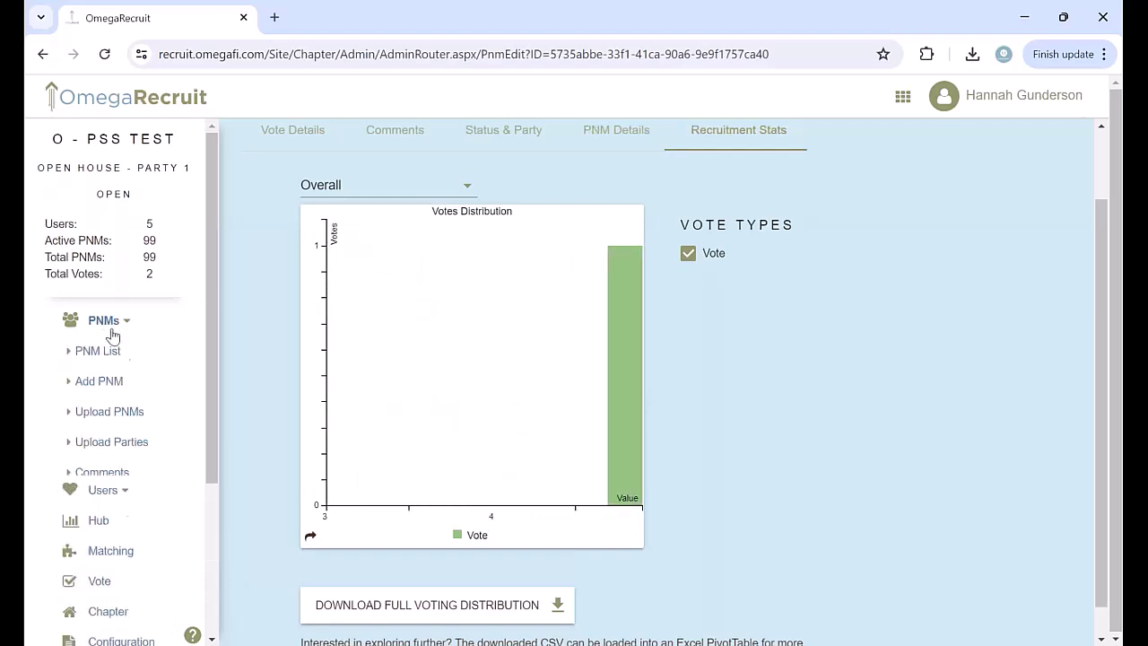
click(98, 350)
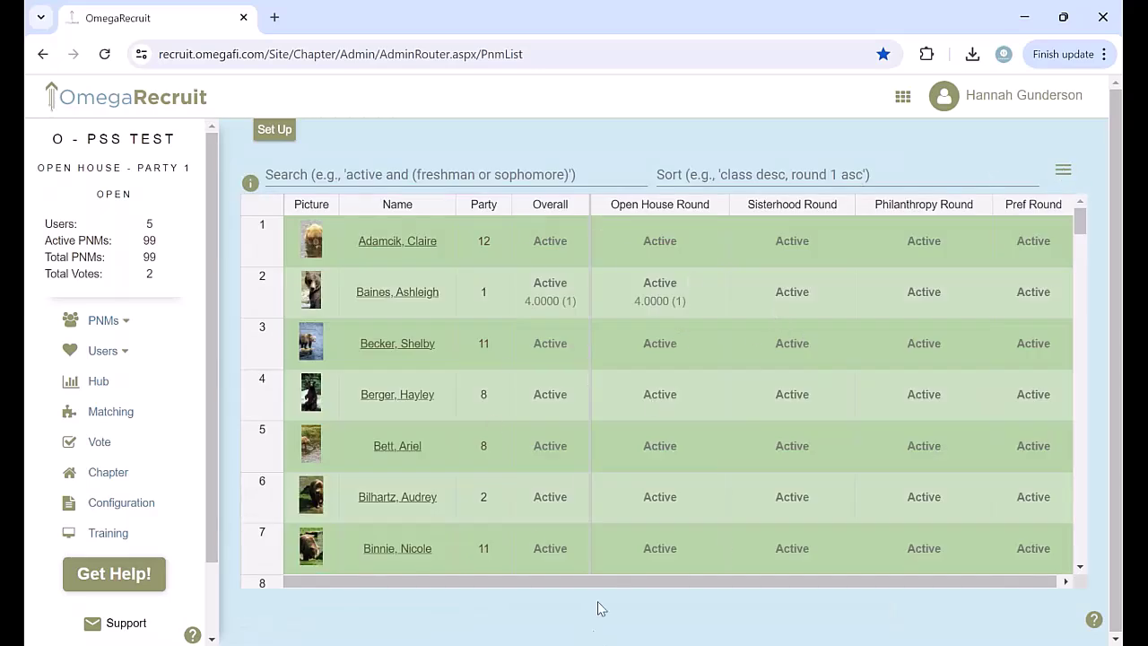
click(1063, 169)
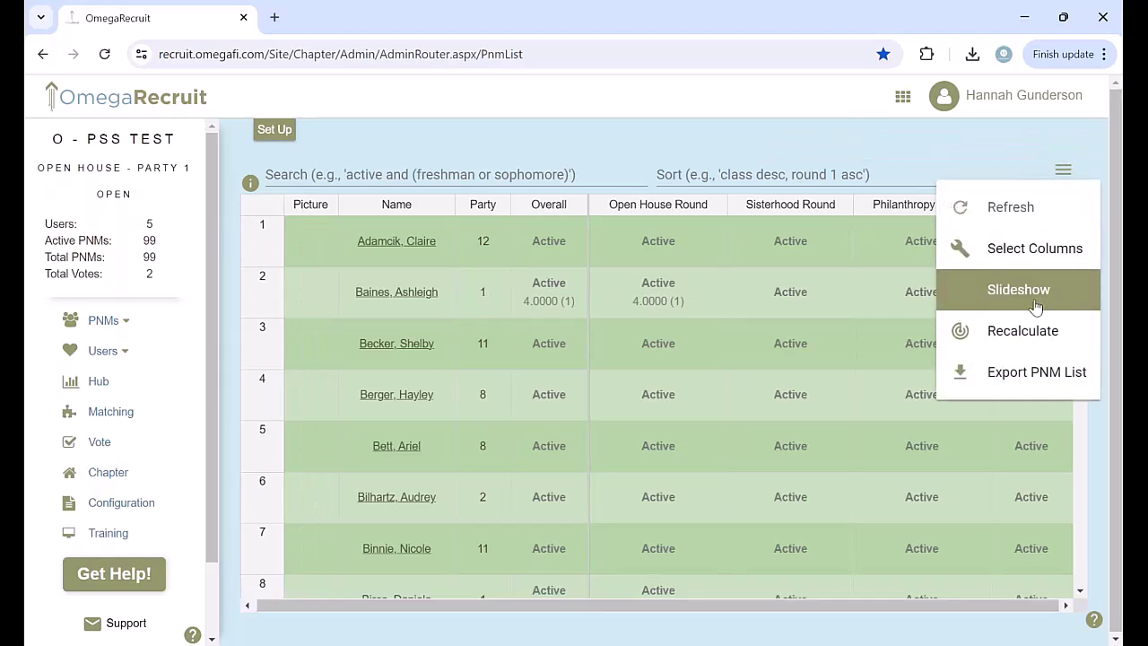
click(1039, 249)
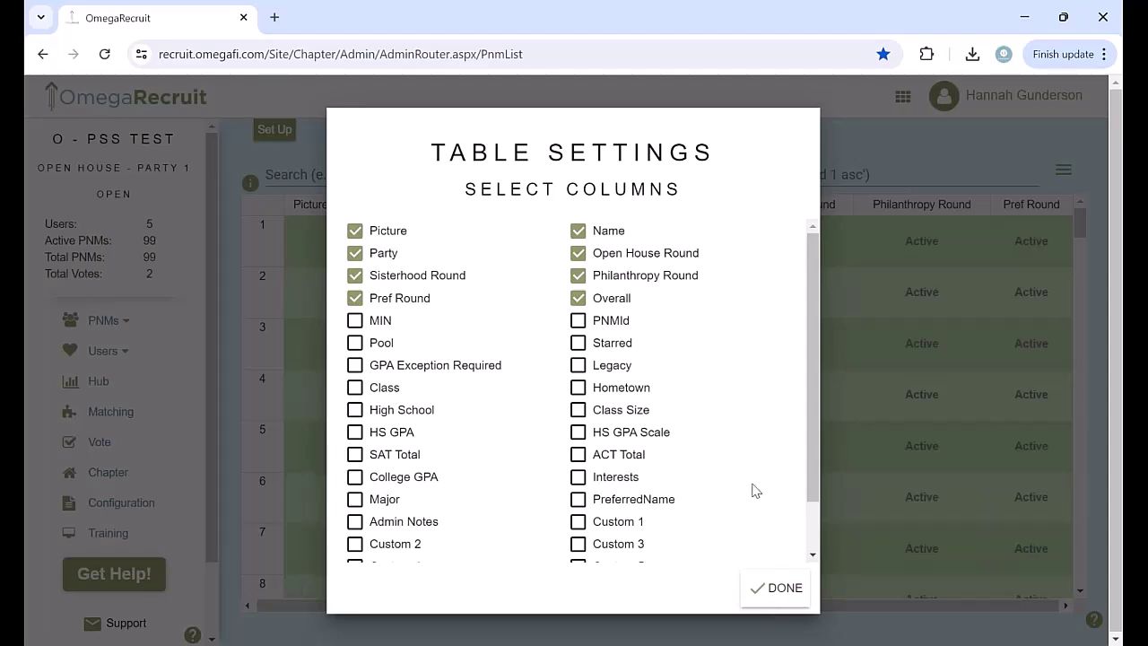
scroll(592, 395, down, 2)
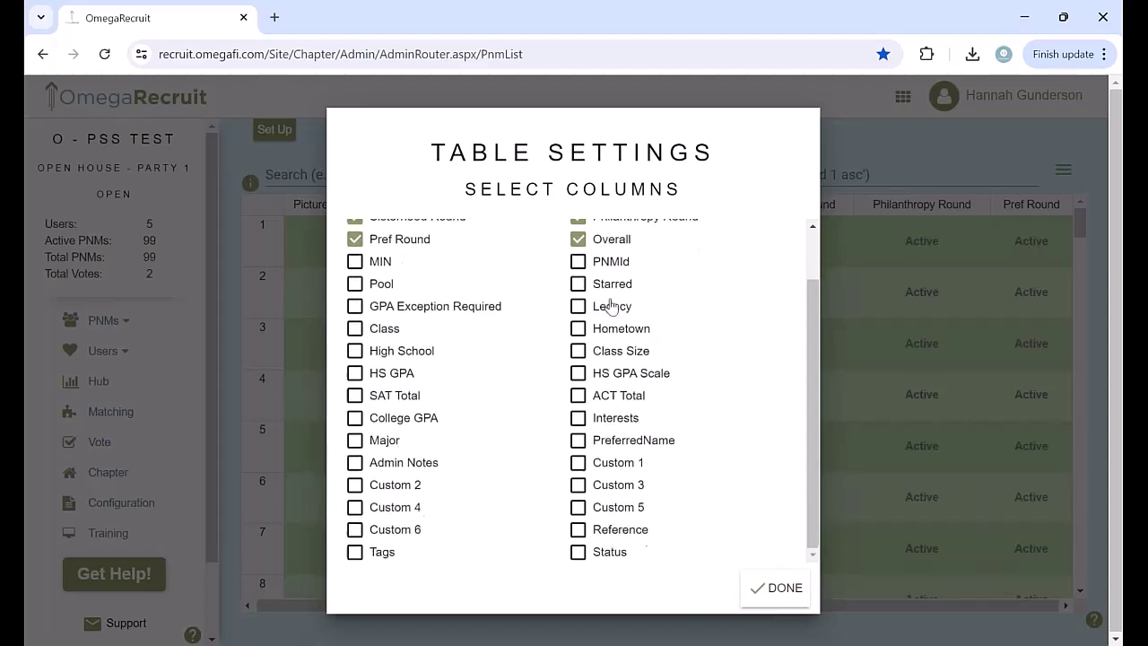
scroll(594, 416, up, 2)
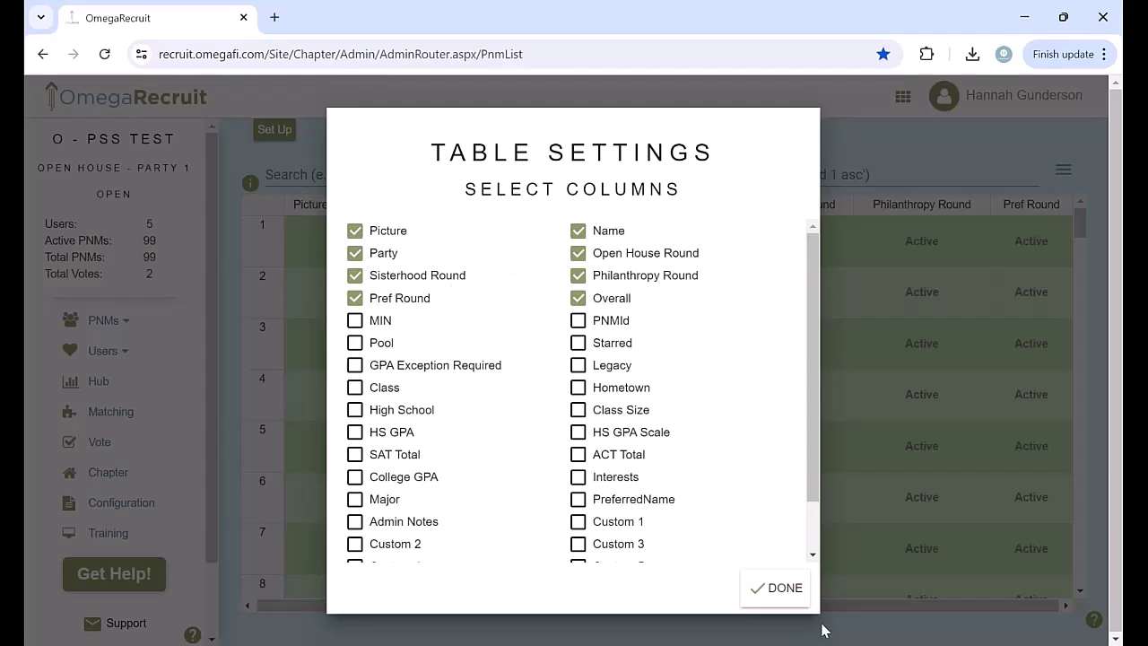
click(765, 588)
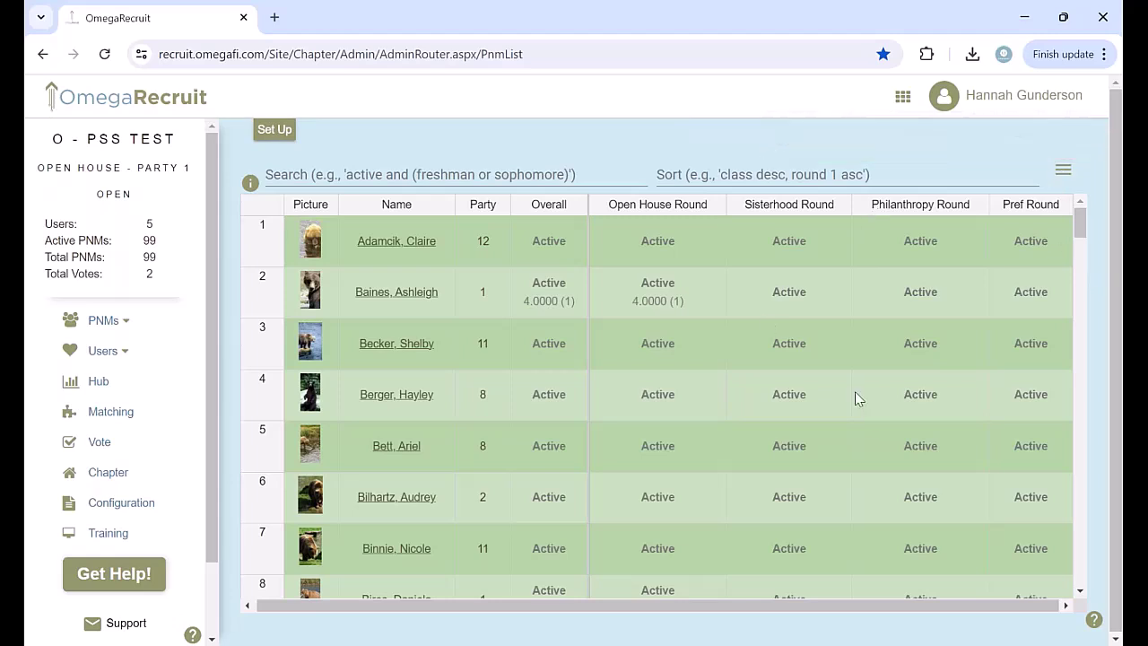
Step: Start the PNM slideshow, page through several PNM slides and exit back to the PNM list
click(1063, 169)
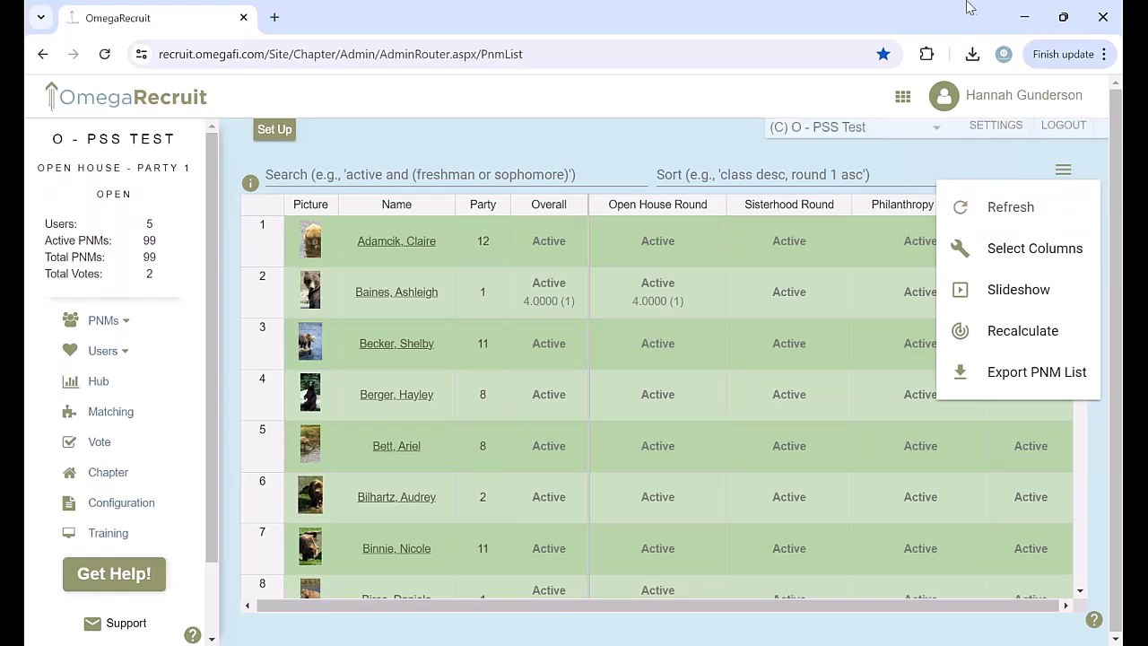
click(1019, 289)
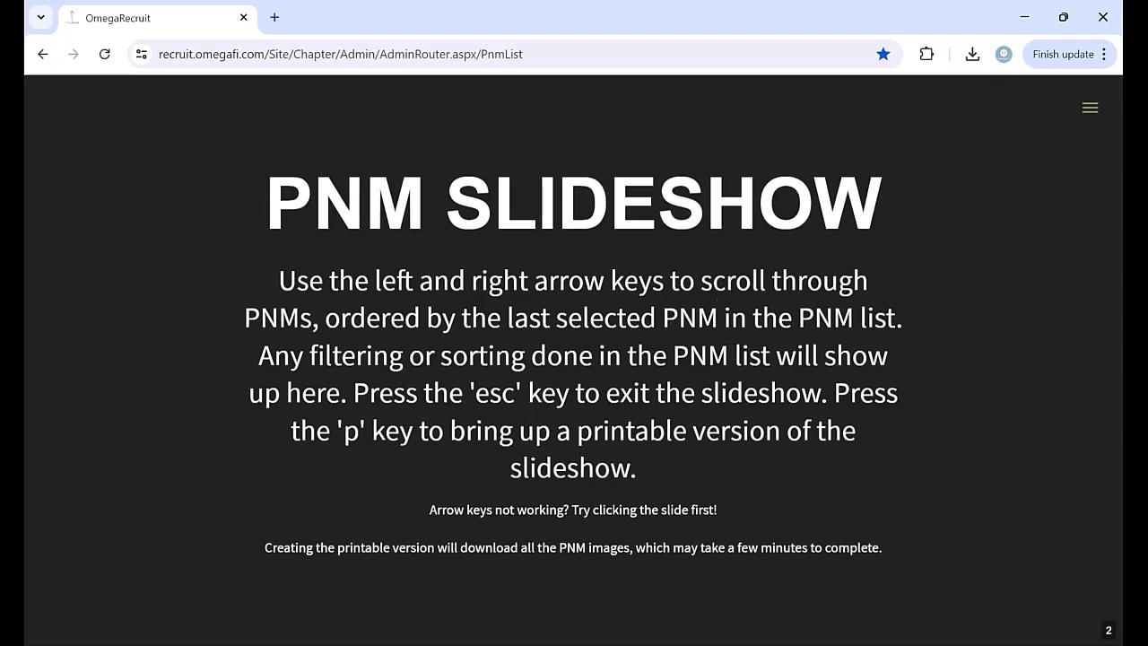
key(Right)
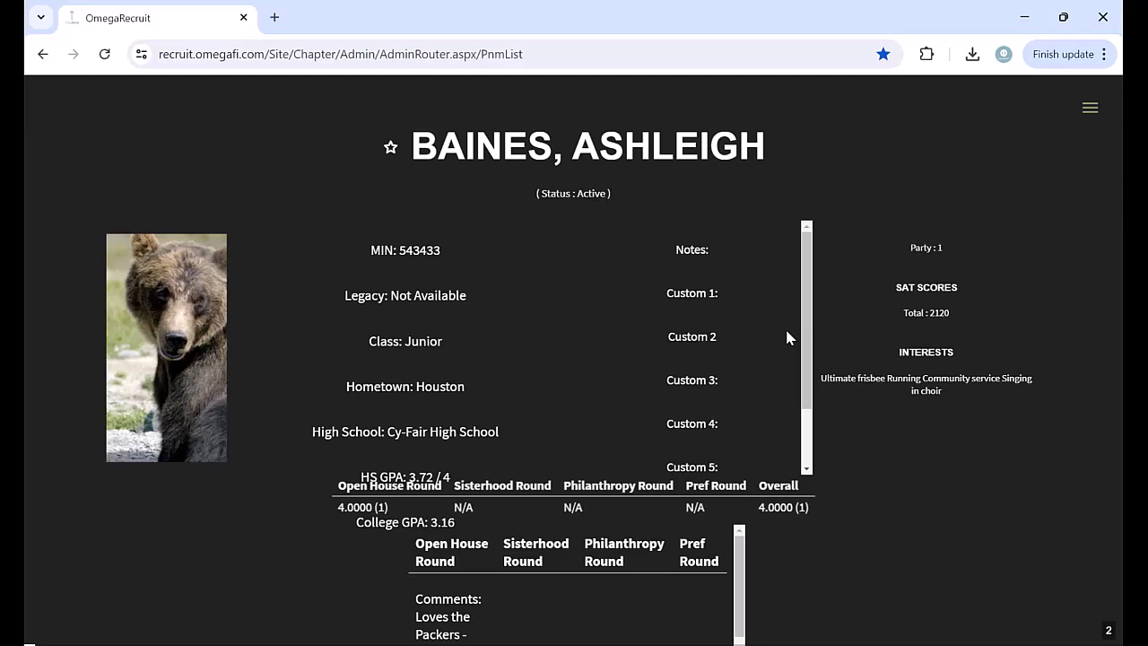
key(Right)
key(Right)
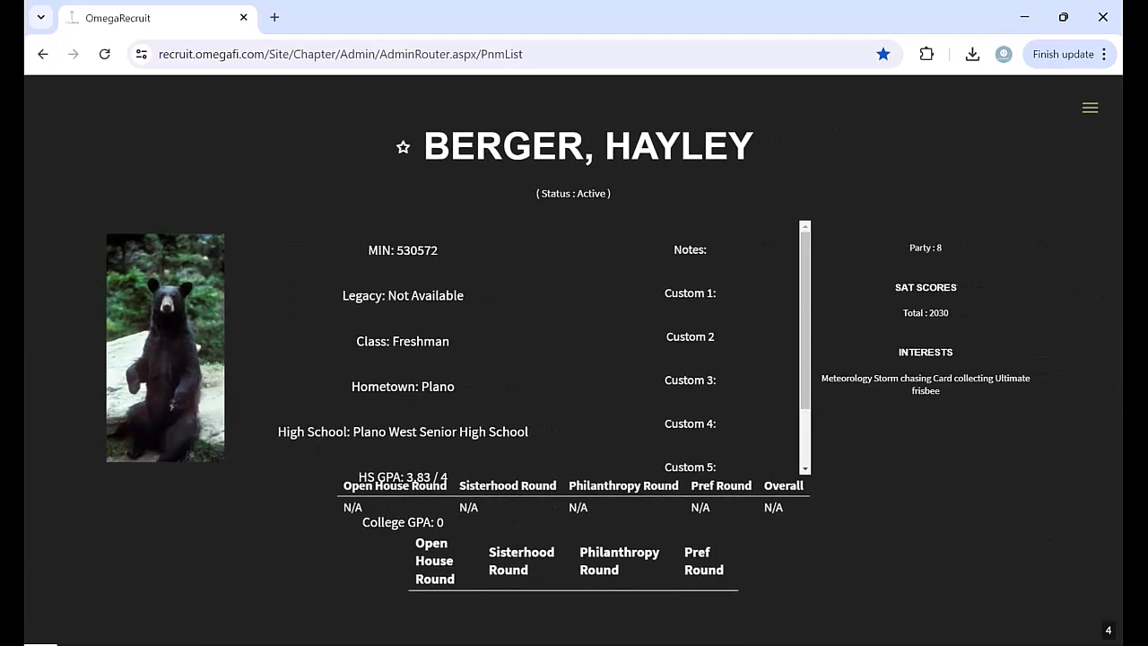
key(Escape)
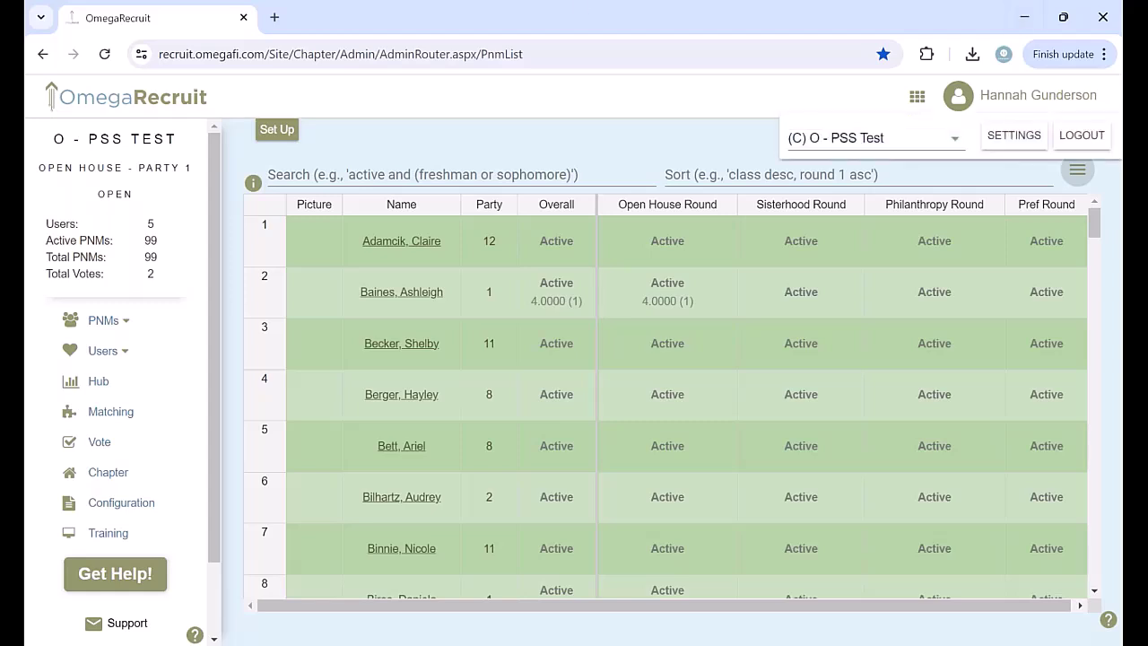
Step: Open Step 4 (Advance Round and Party) from the setup guide and advance the Open House round to Party 12
click(103, 321)
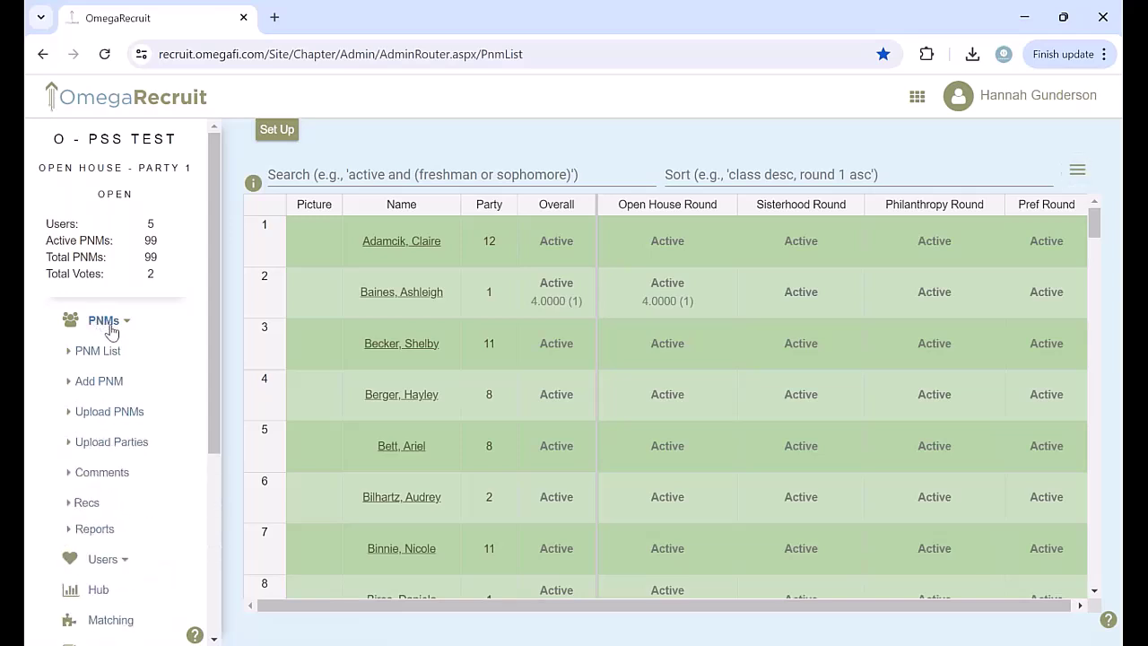
click(278, 133)
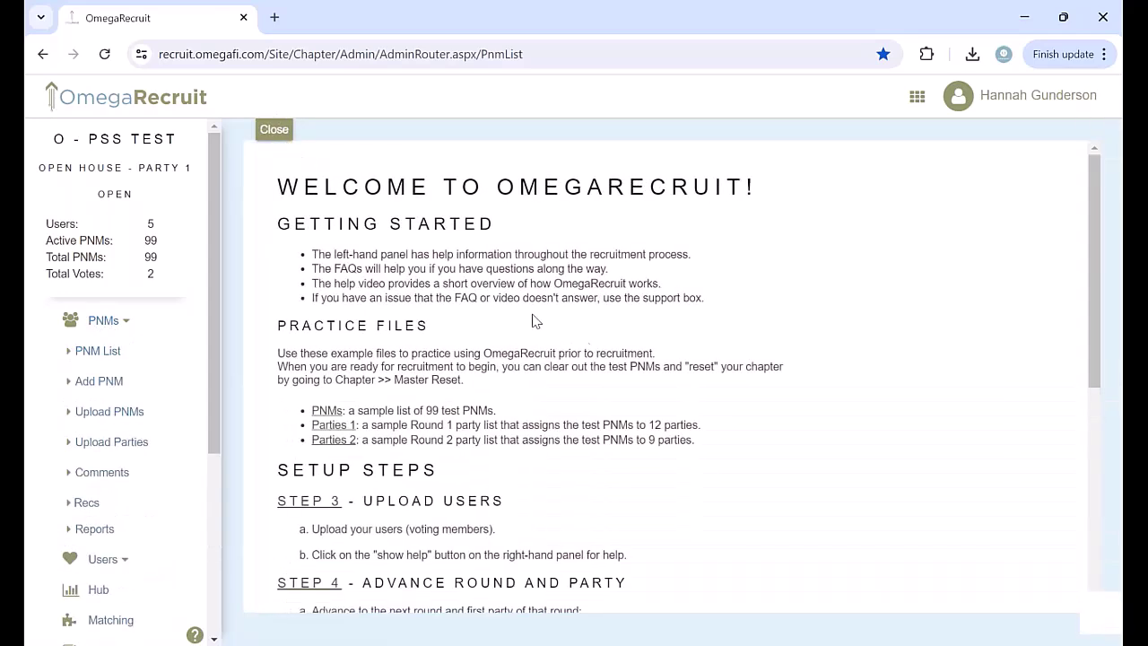
scroll(513, 352, down, 2)
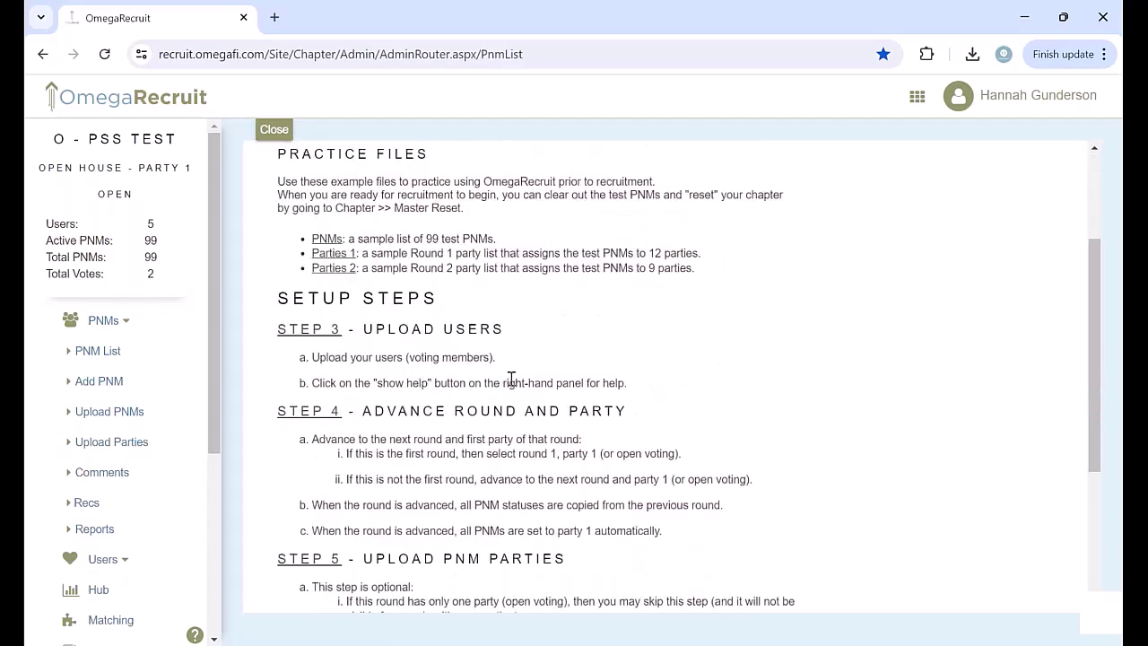
click(328, 414)
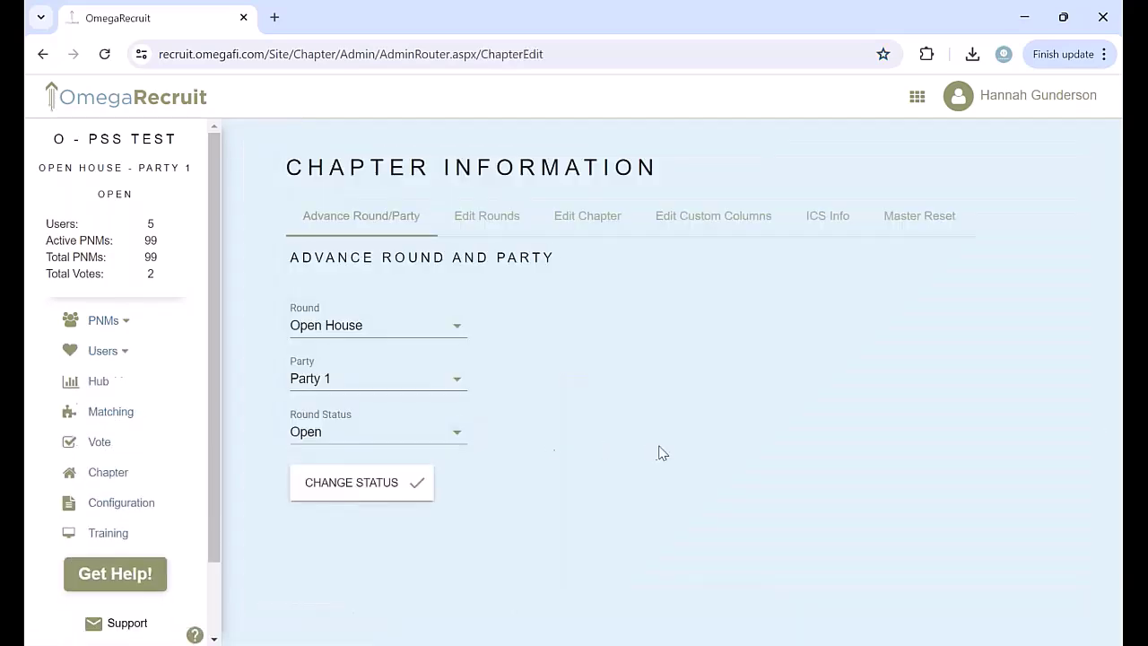
click(438, 380)
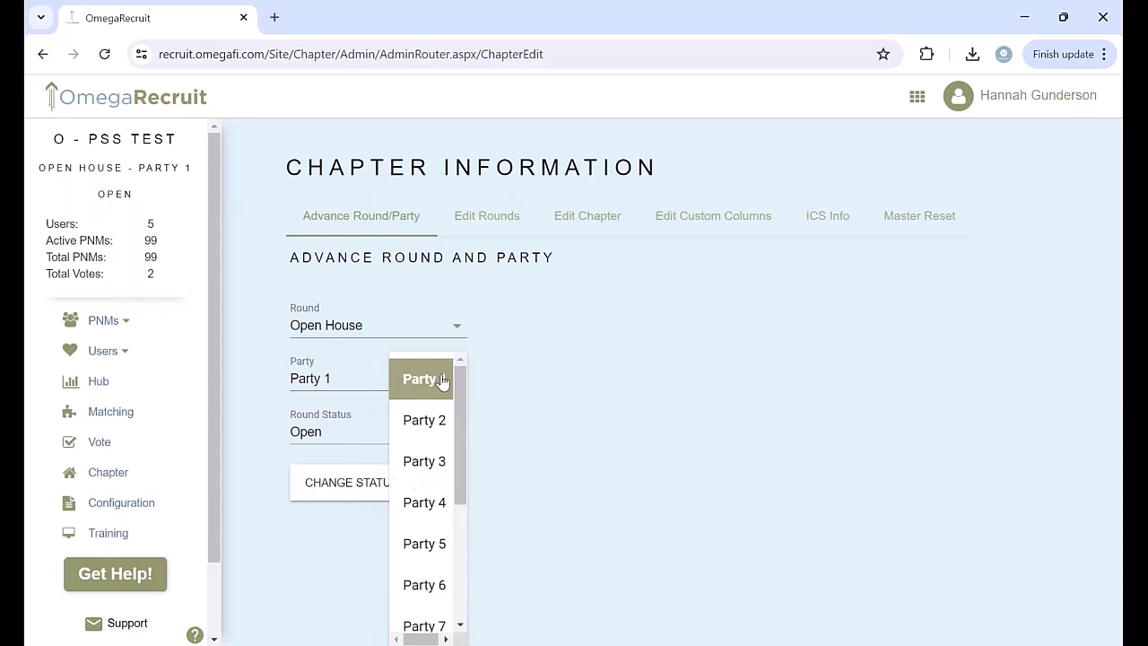
scroll(413, 578, down, 3)
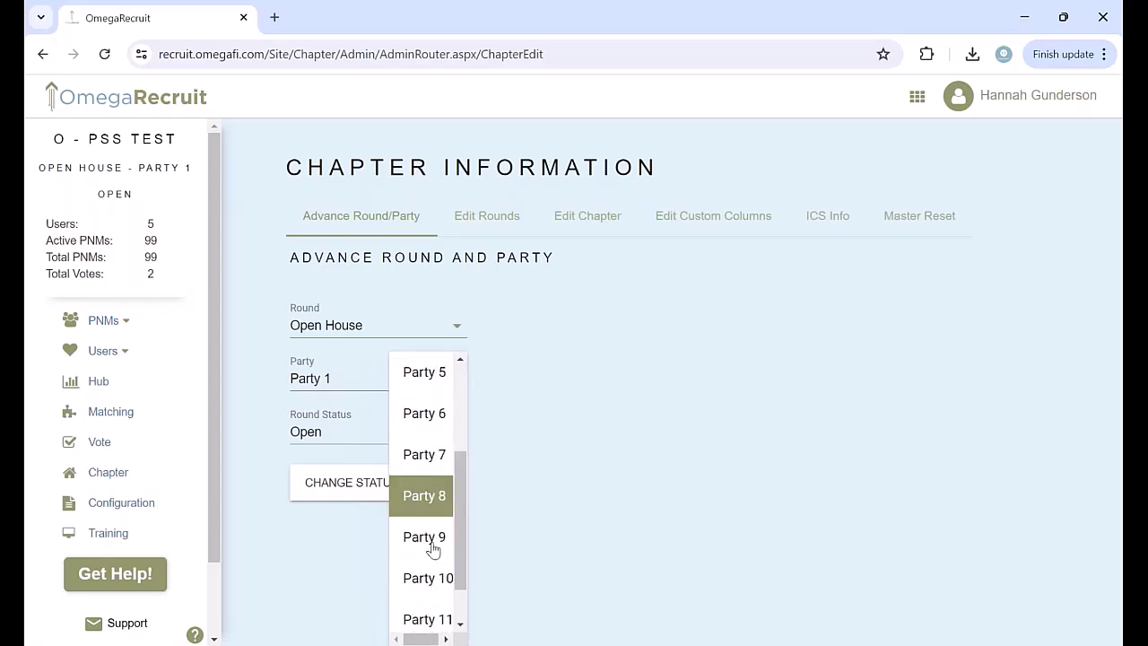
click(425, 606)
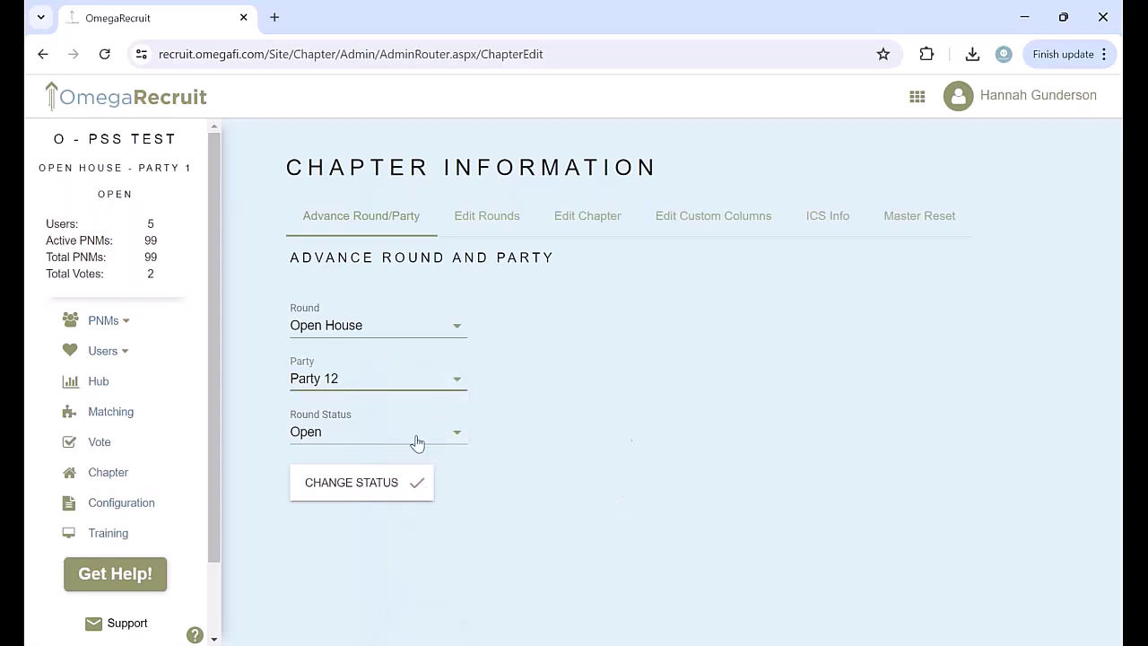
click(380, 485)
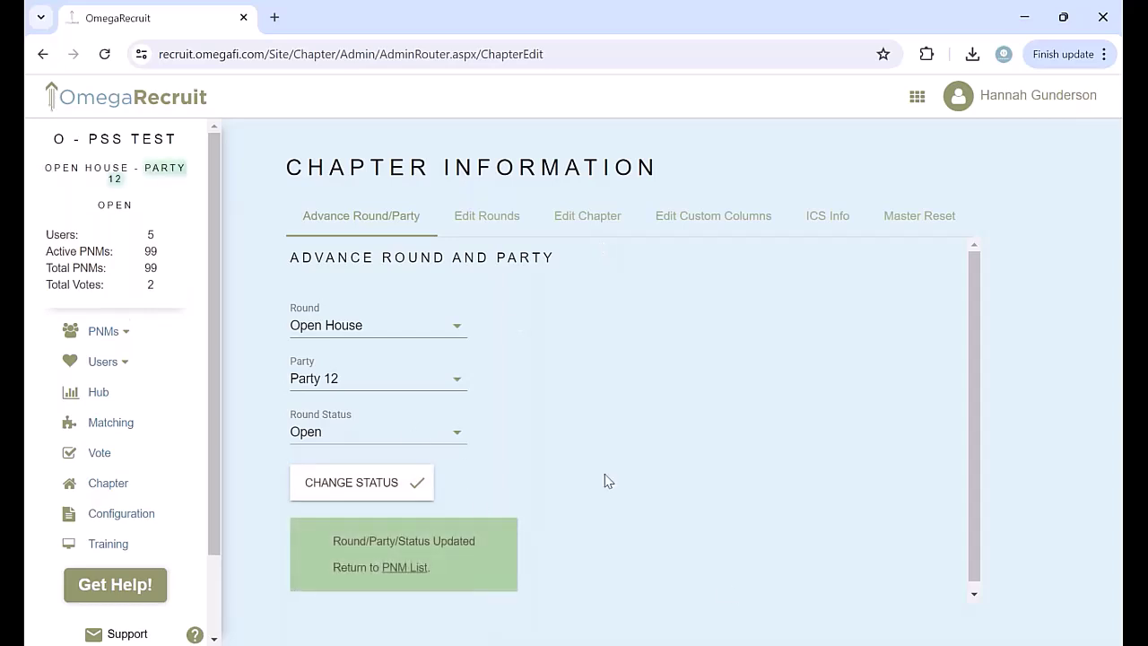
Step: Set the Open House round status to Closed and apply the change
click(428, 434)
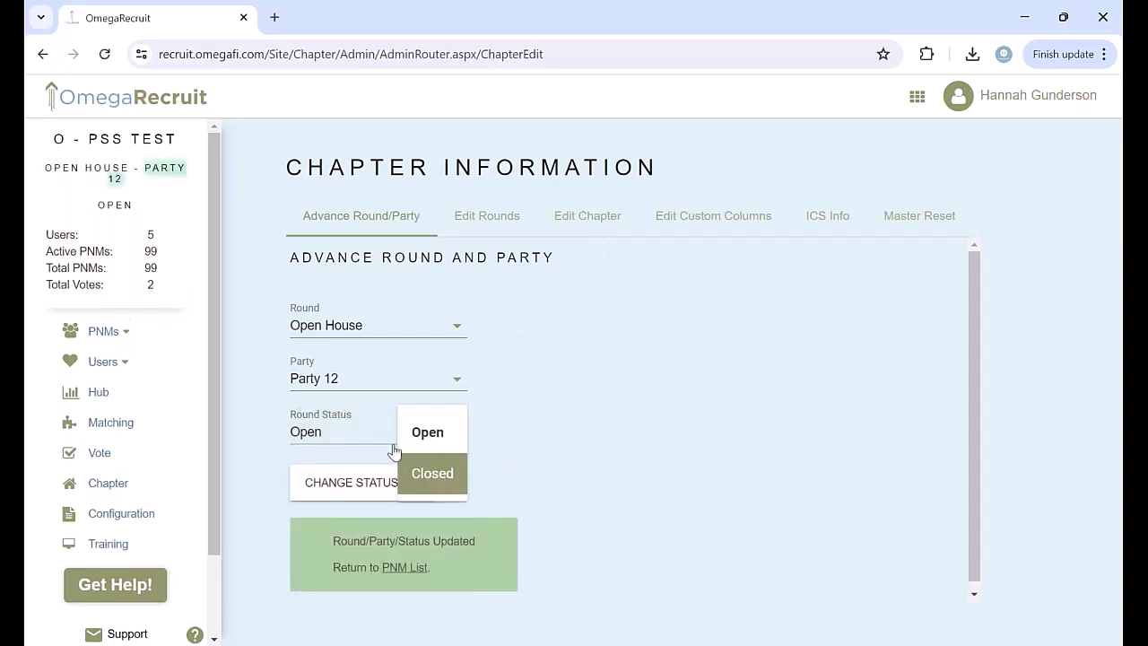
click(420, 474)
click(379, 483)
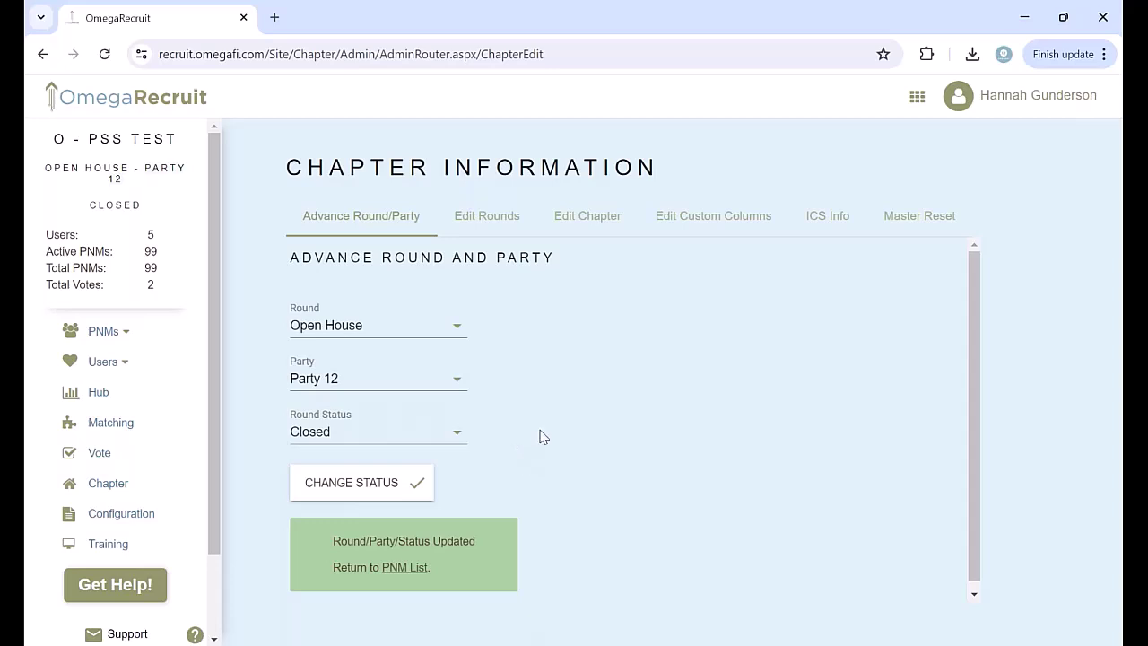
Step: Switch the Open House round to Party 6 and apply the change
click(383, 388)
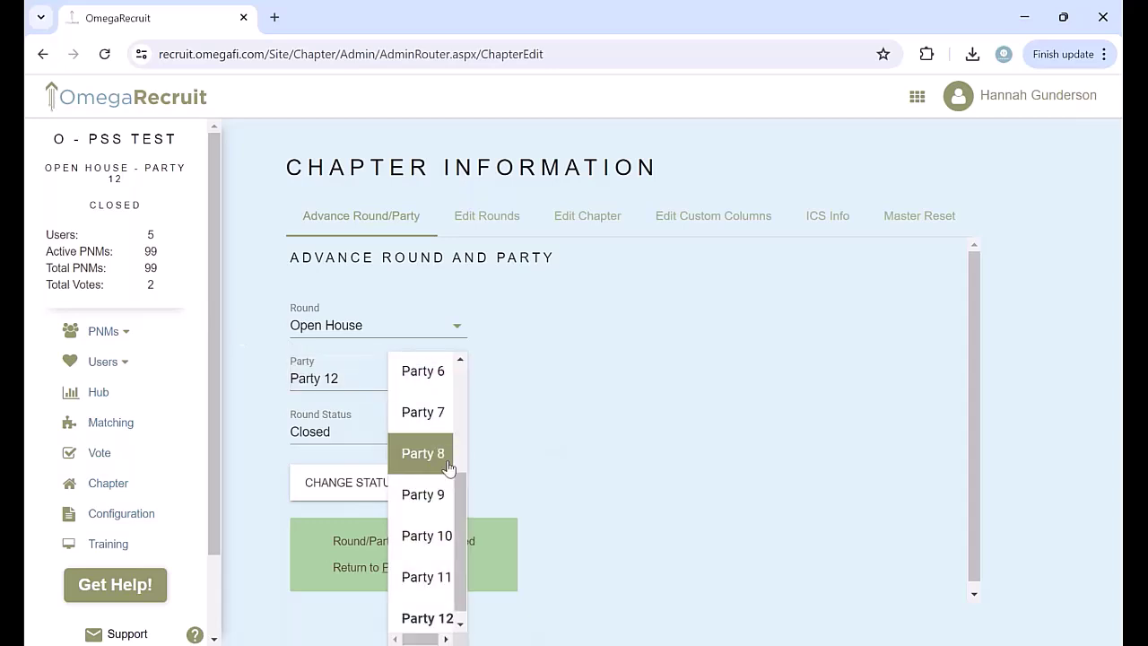
scroll(434, 448, up, 2)
click(430, 454)
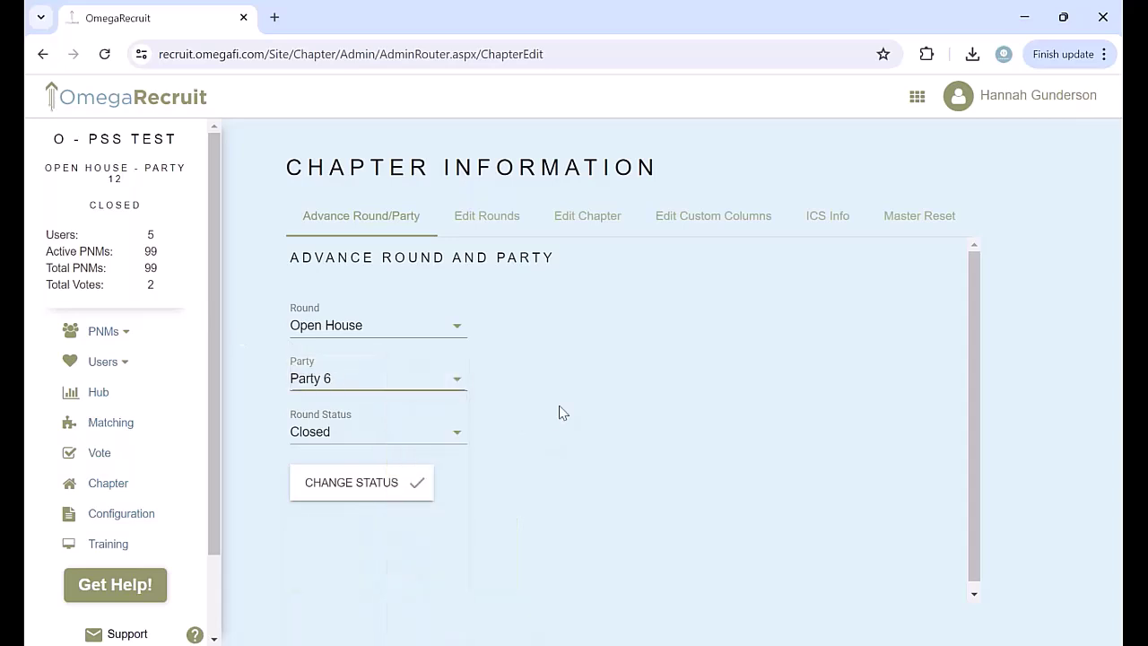
click(354, 484)
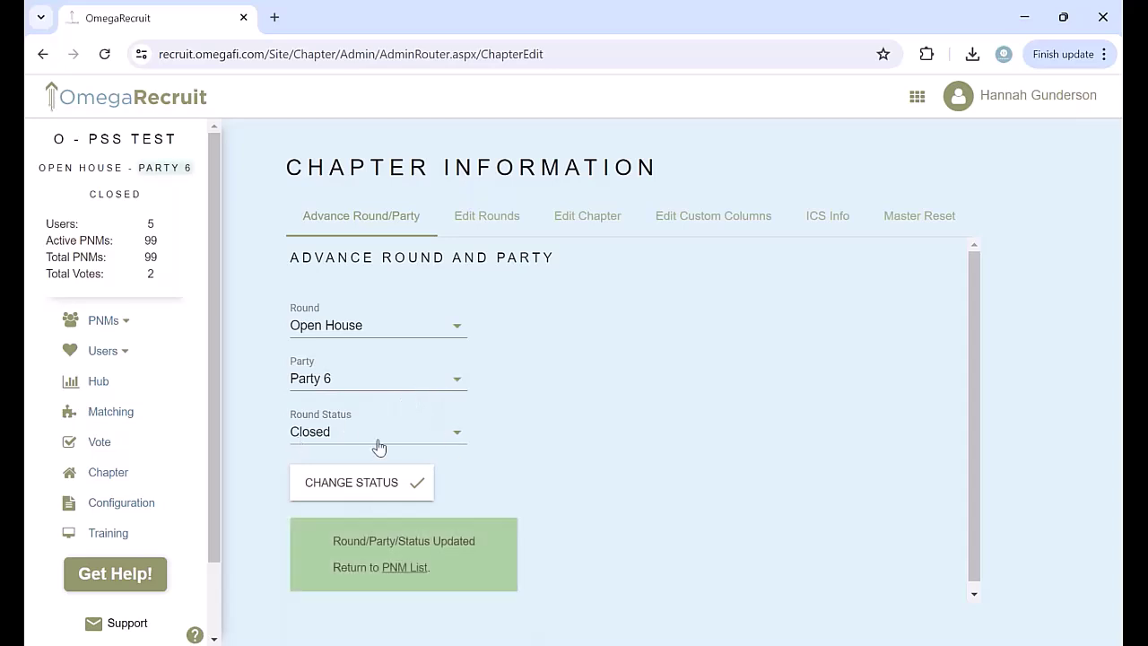
click(361, 374)
click(620, 379)
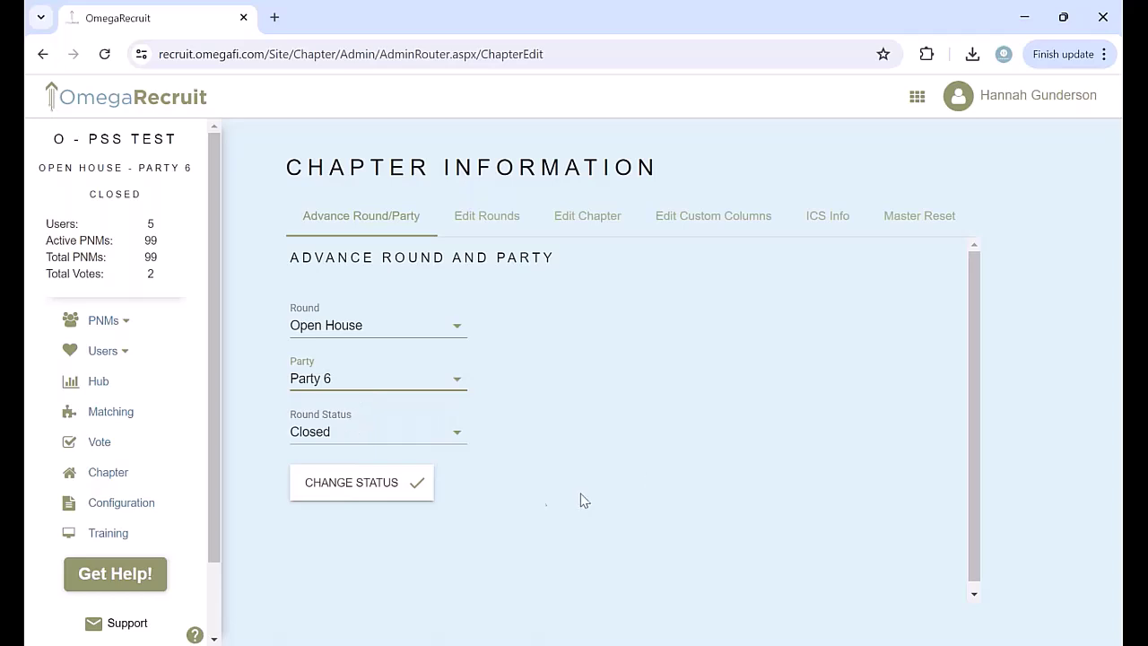
Step: Advance the chapter to the Sisterhood round, Party 1, with the round status Open, and apply the change
click(321, 331)
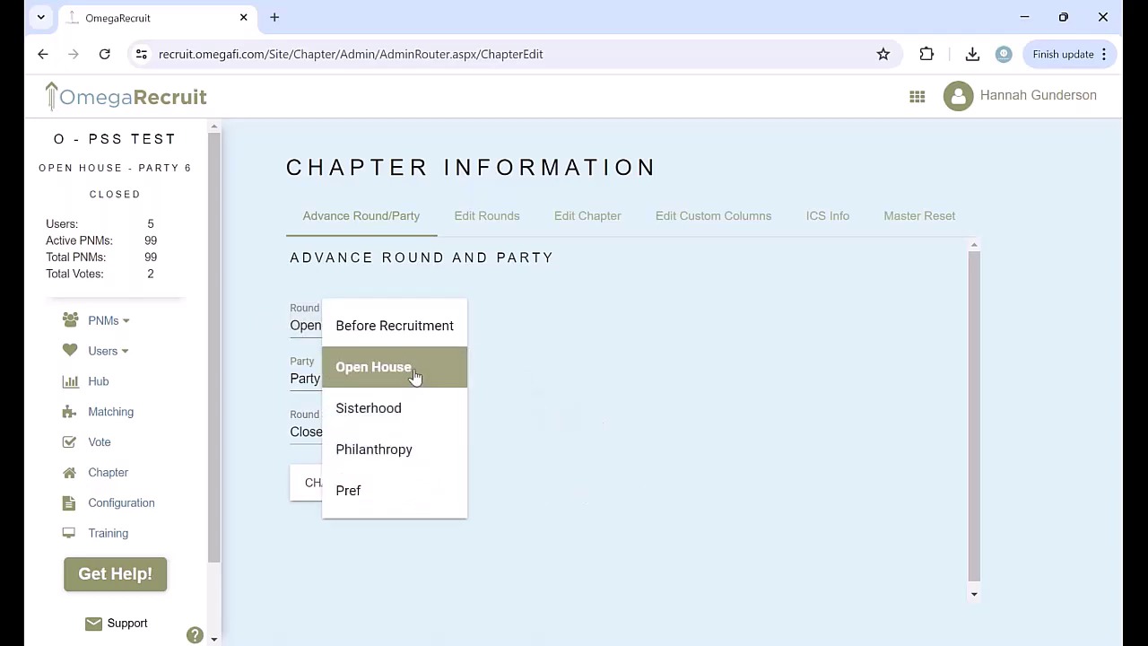
click(419, 409)
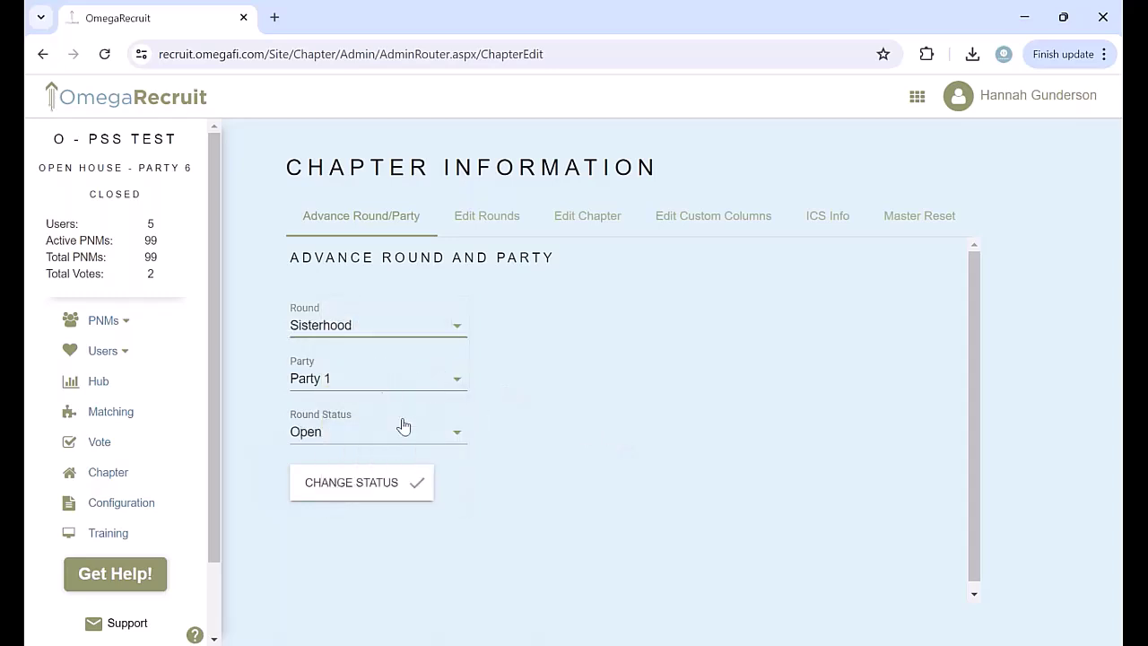
click(346, 485)
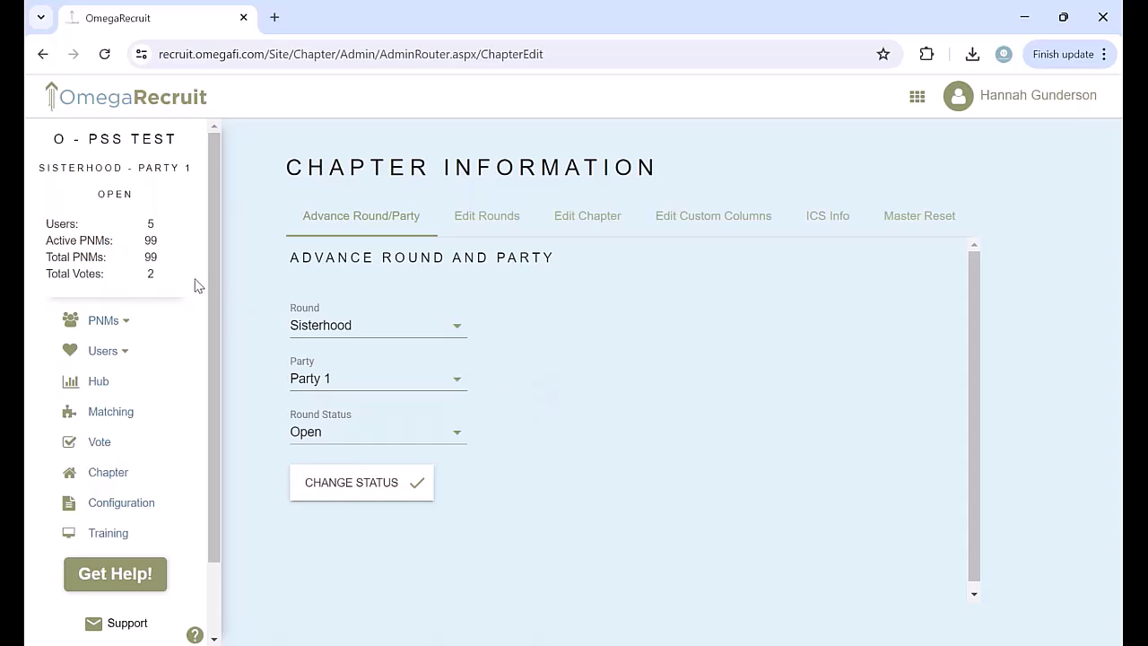
Step: Open a PNM's record from the PNM list and review the vote details for the Open House round
click(112, 324)
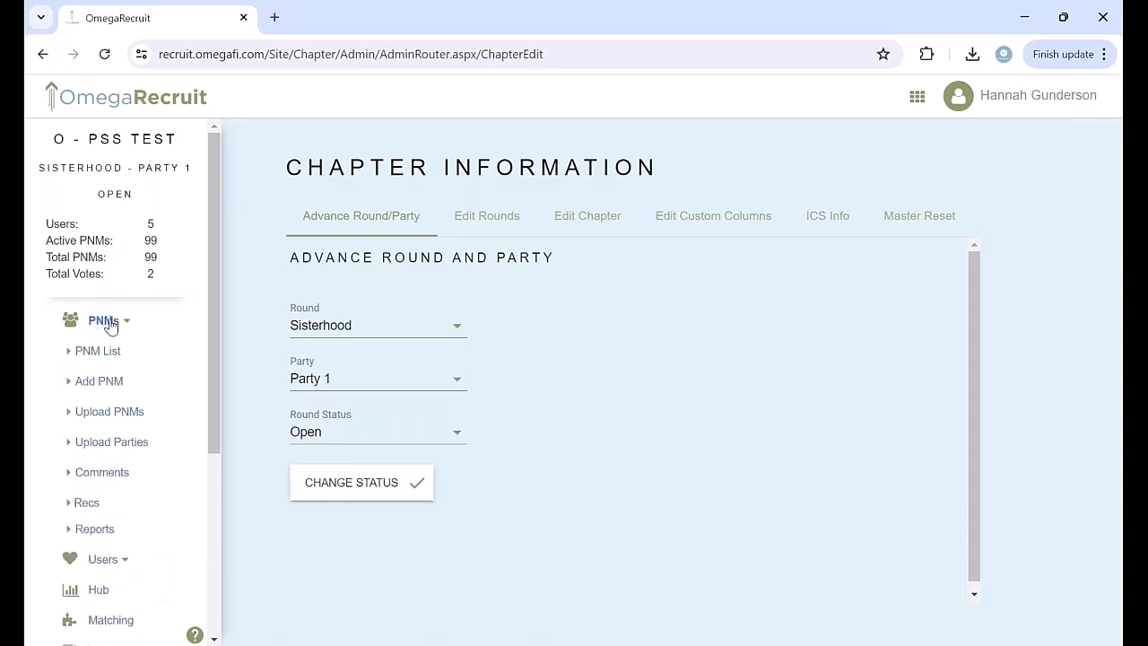
click(110, 351)
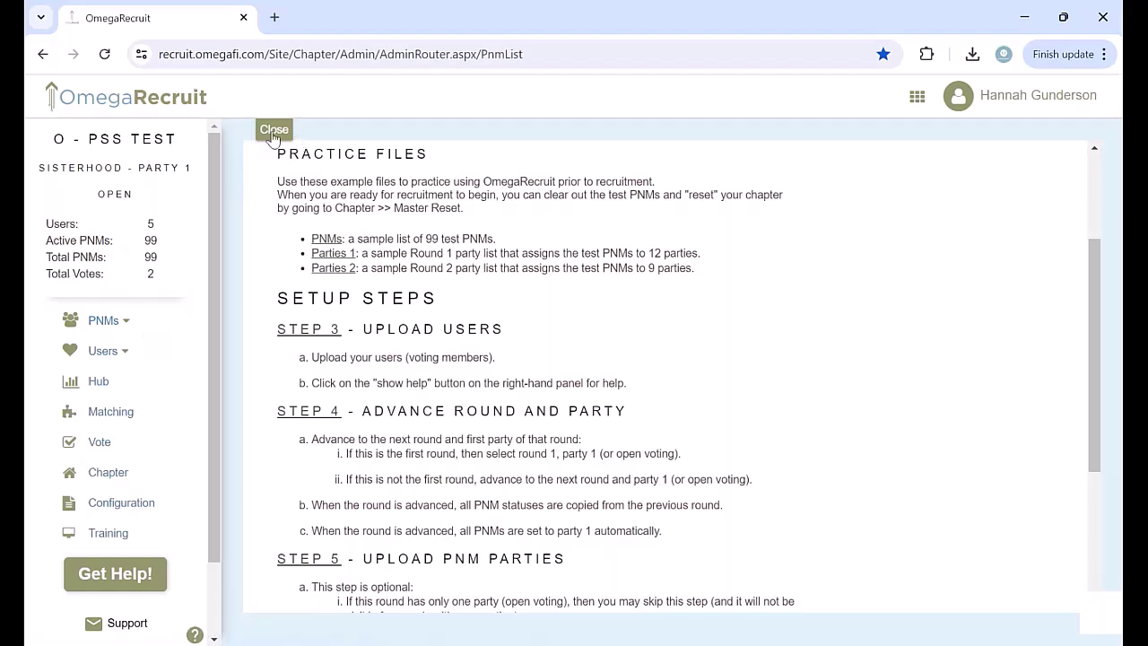
click(273, 131)
click(404, 295)
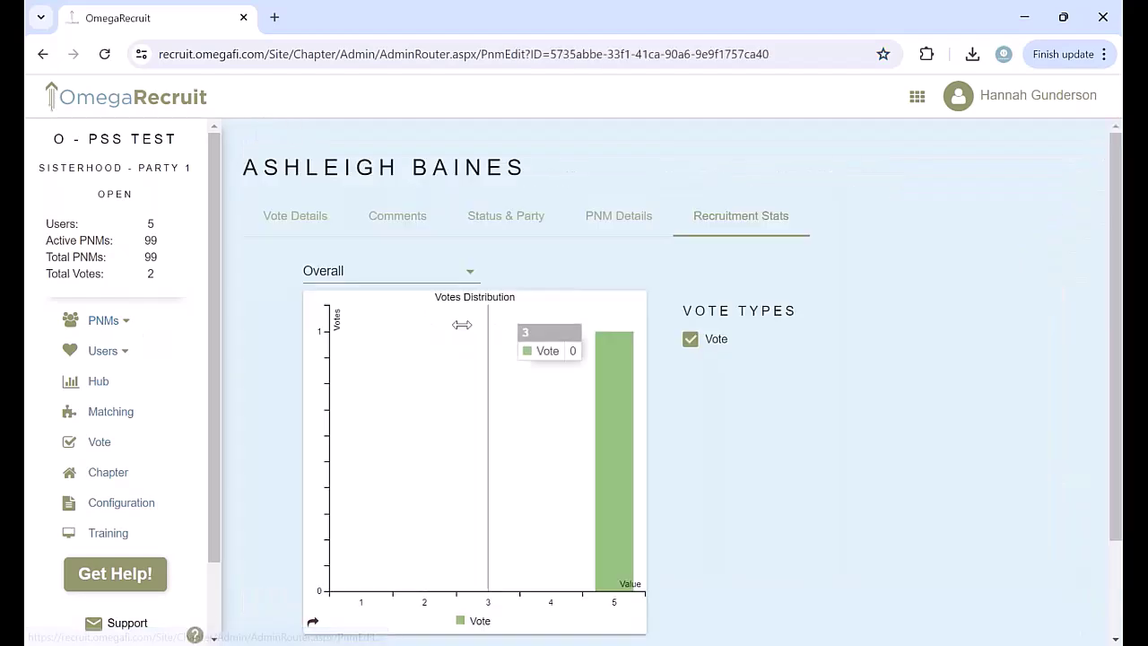
click(271, 228)
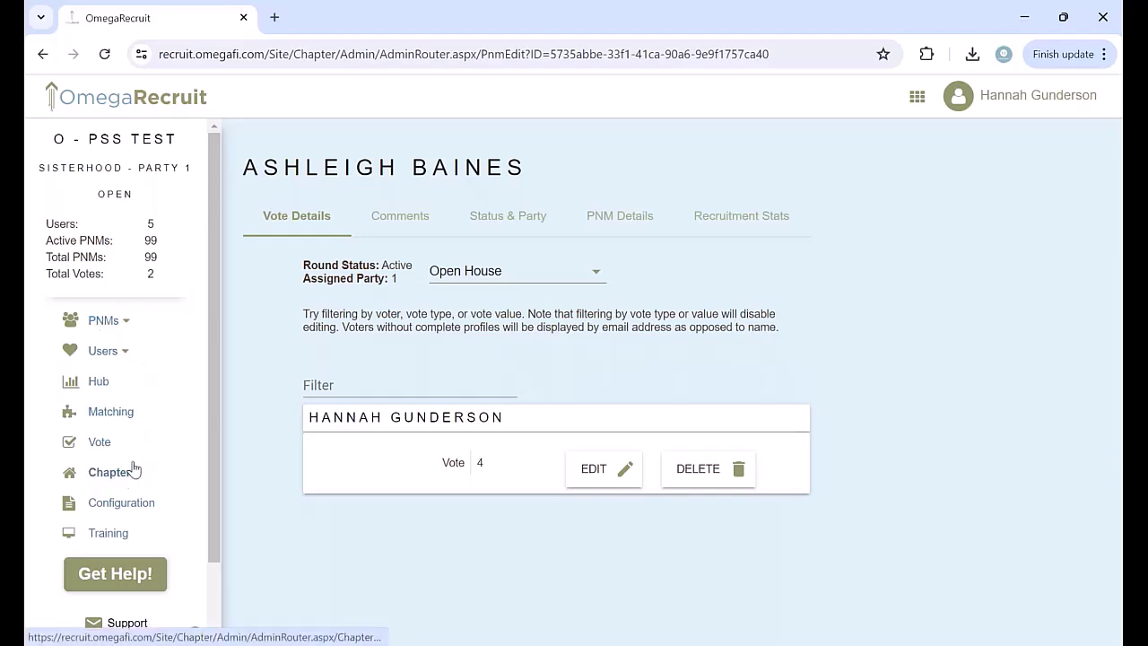
Step: Return the chapter to the Open House round, Party 1, with the round status Open, and apply the change
click(99, 474)
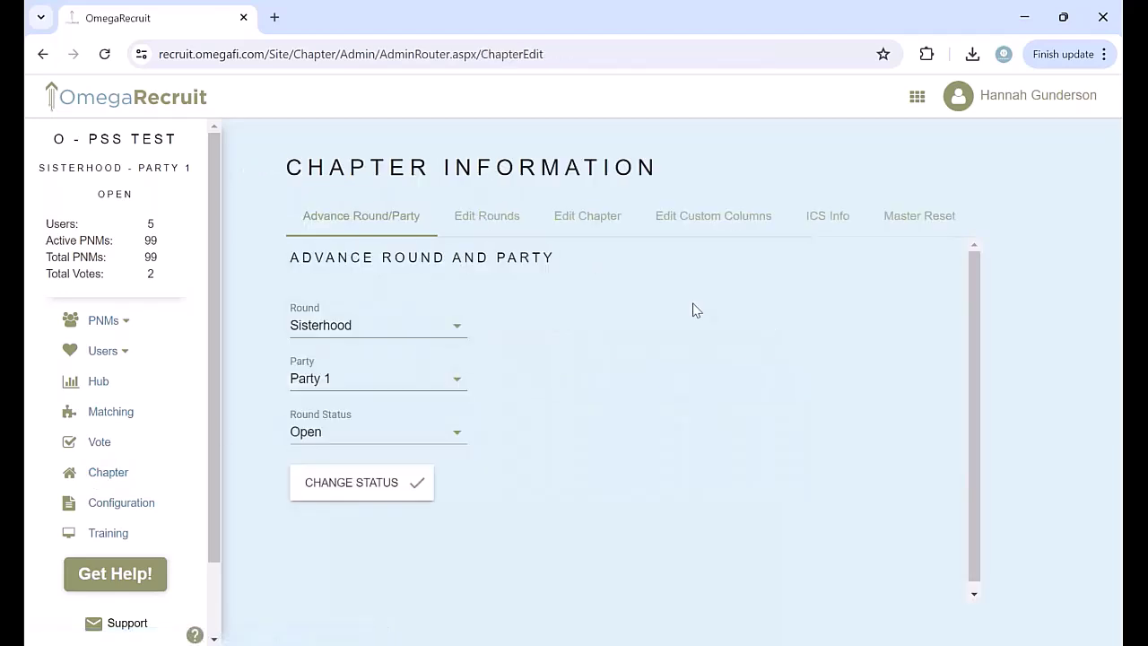
click(392, 336)
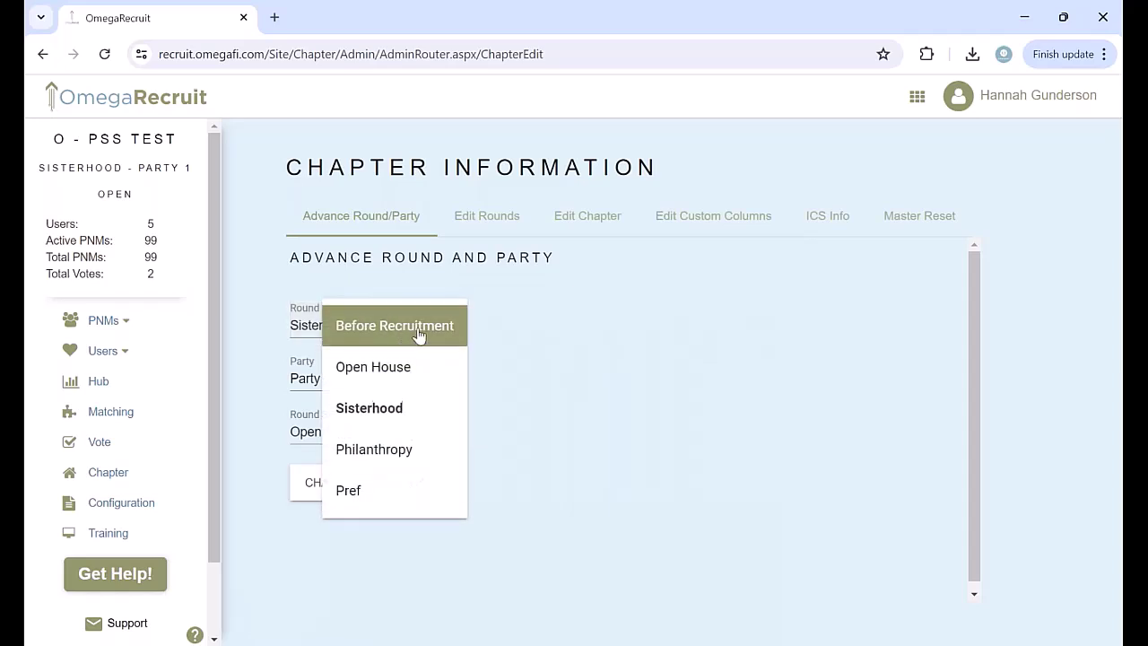
click(399, 375)
click(398, 377)
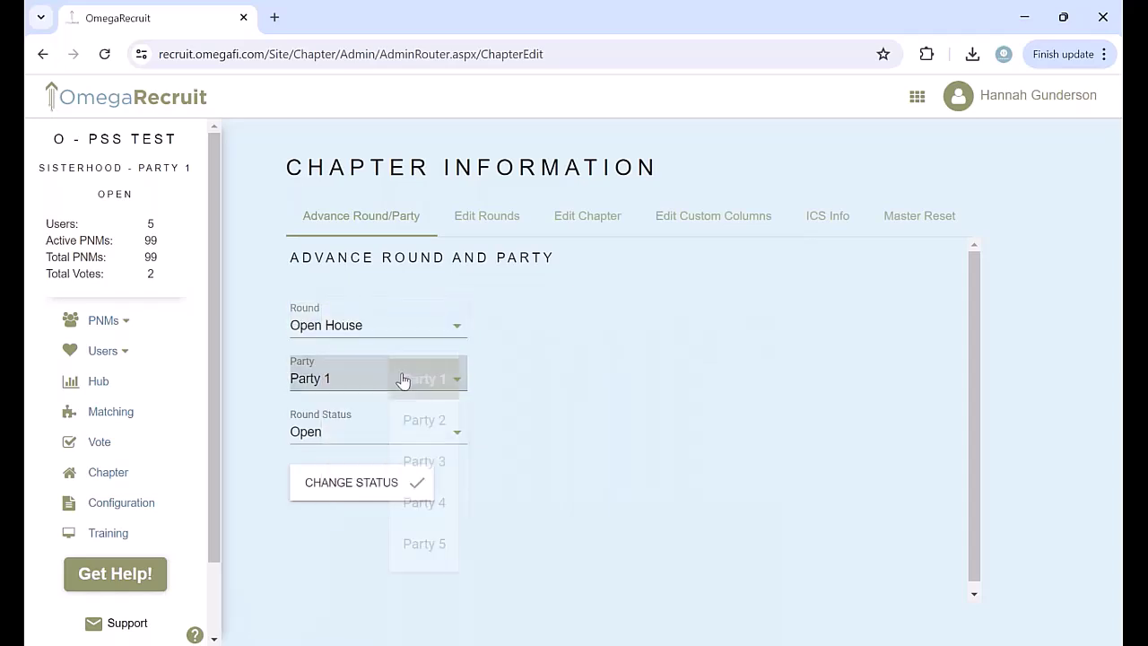
click(381, 466)
click(381, 468)
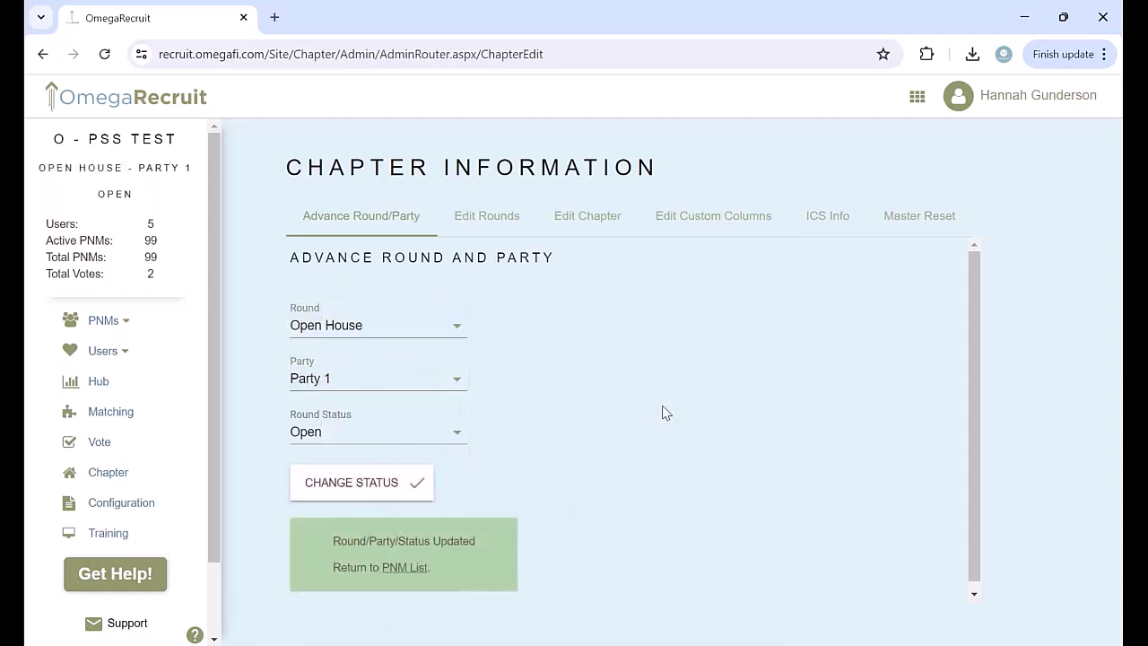